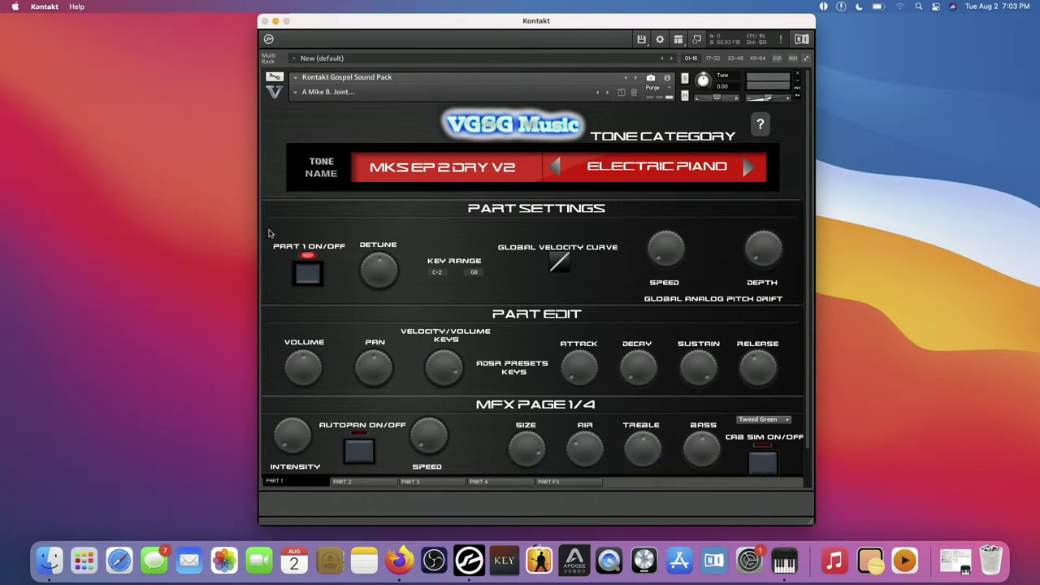
Step: Load the 01 Init snapshot from the 00 Init group of the Kontakt Gospel Sound Pack
click(301, 95)
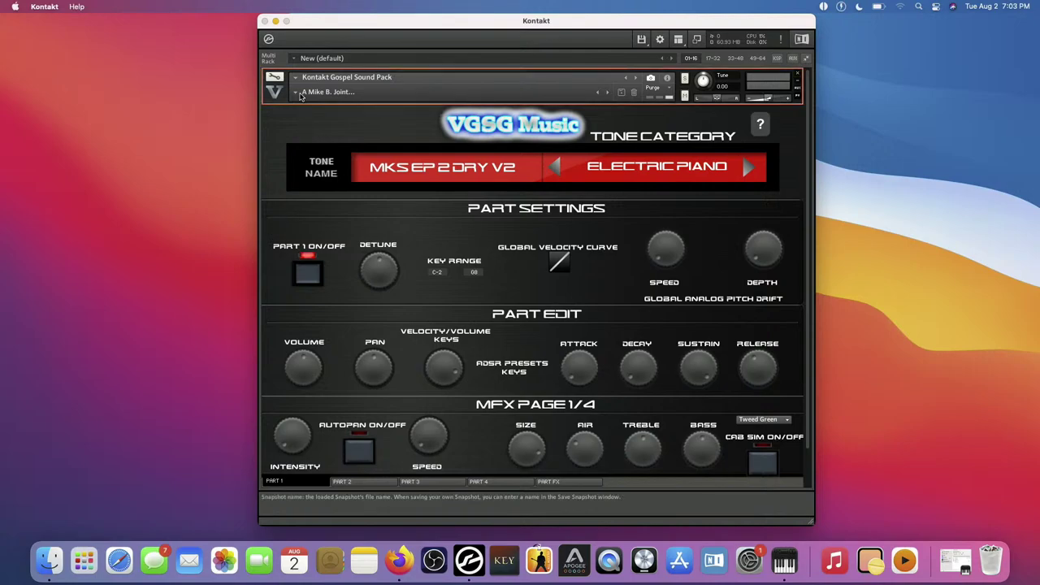
click(292, 94)
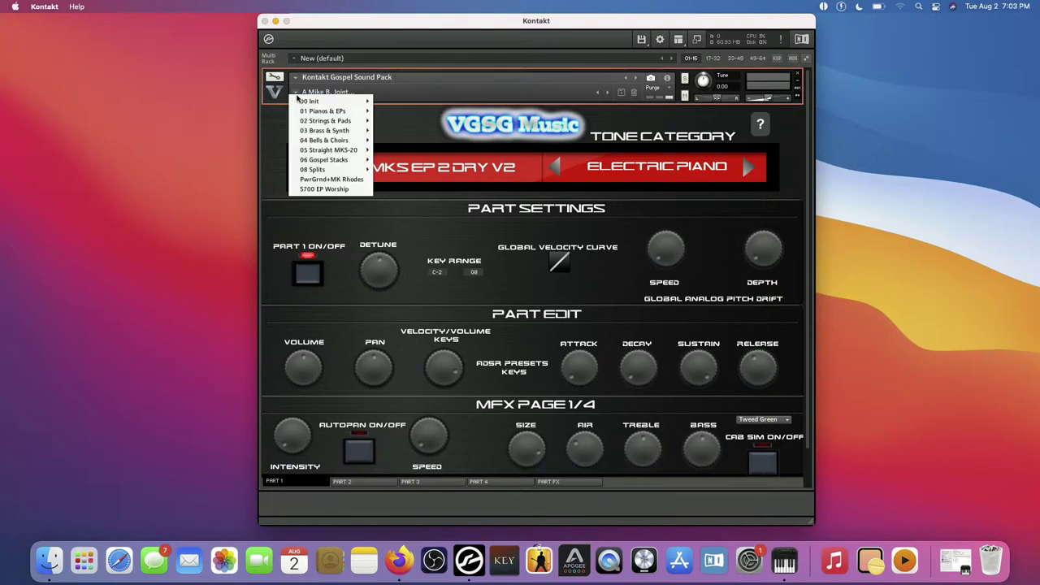
mouse_move(362, 110)
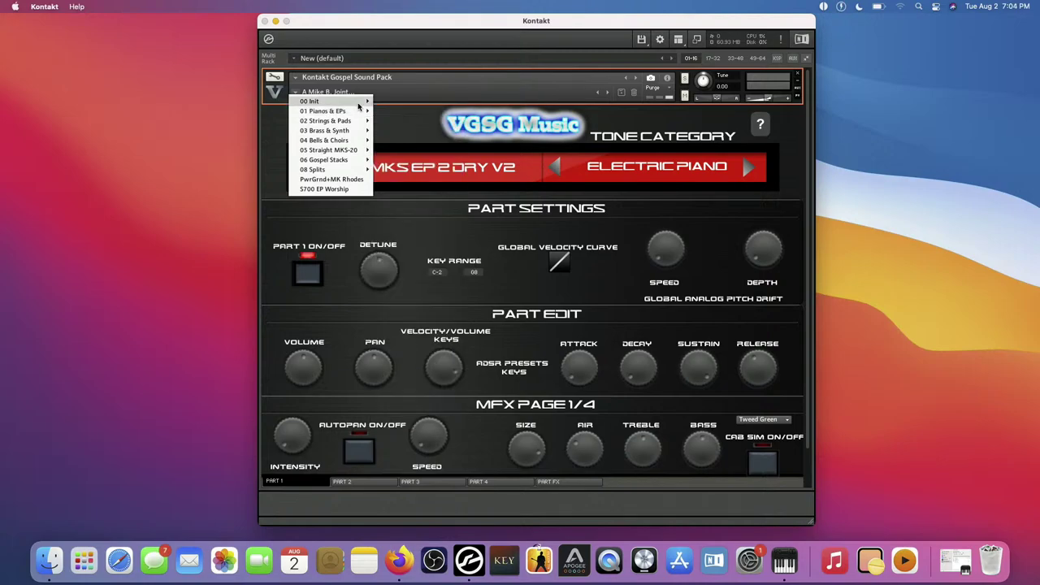
click(379, 102)
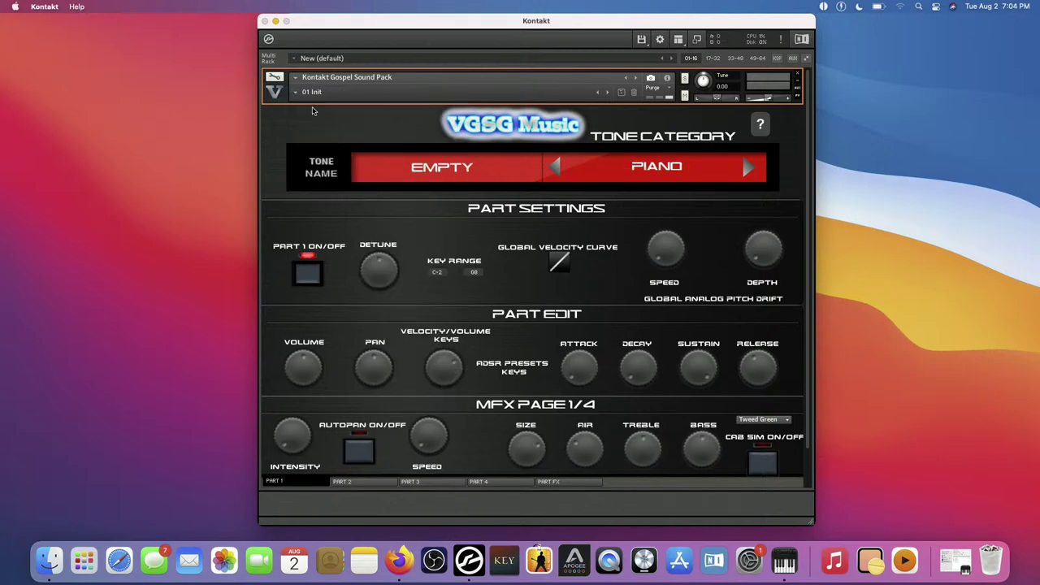
Step: Load the PwrGrnd+MK Rhodes snapshot of the Kontakt Gospel Sound Pack
click(295, 91)
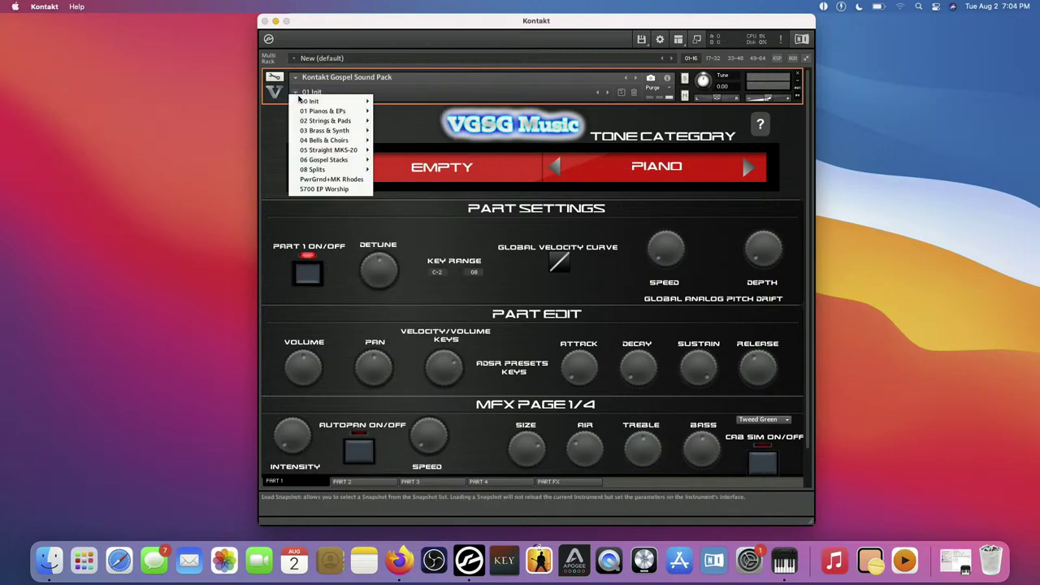
click(299, 178)
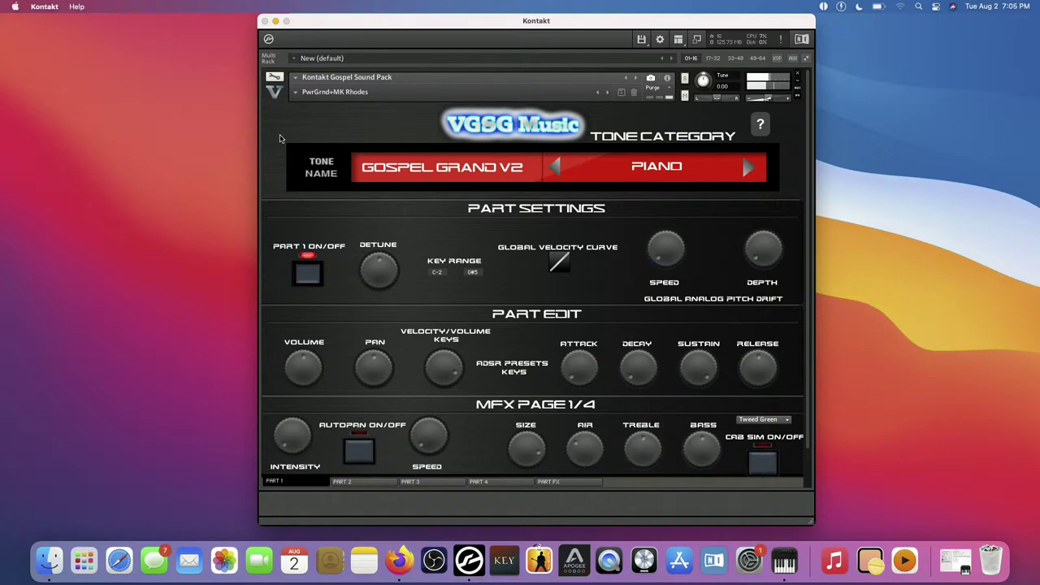
Step: Check the tones of Parts 2 and 3, and switch on the empty Part 4
click(351, 485)
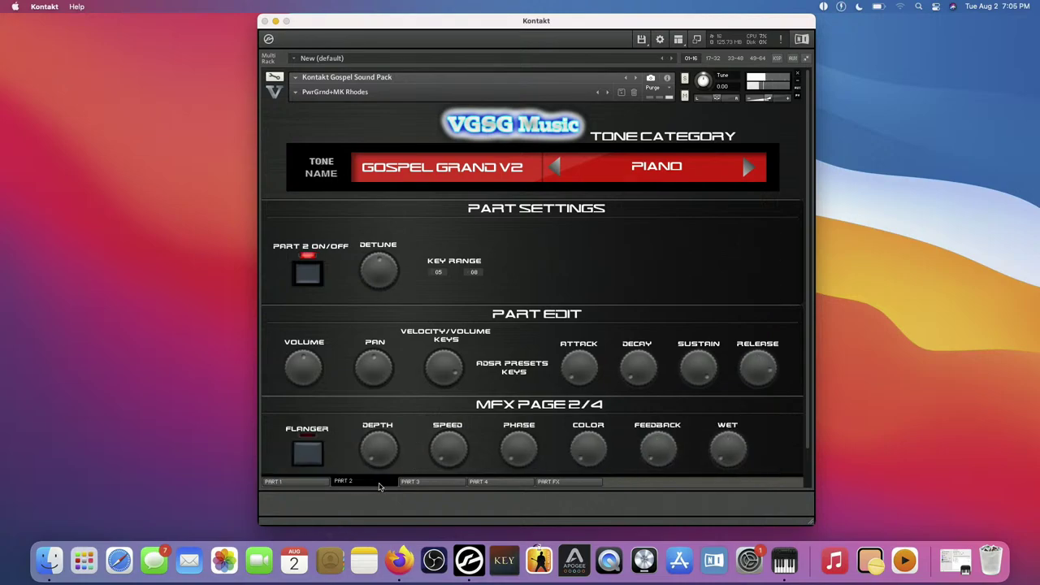
click(407, 483)
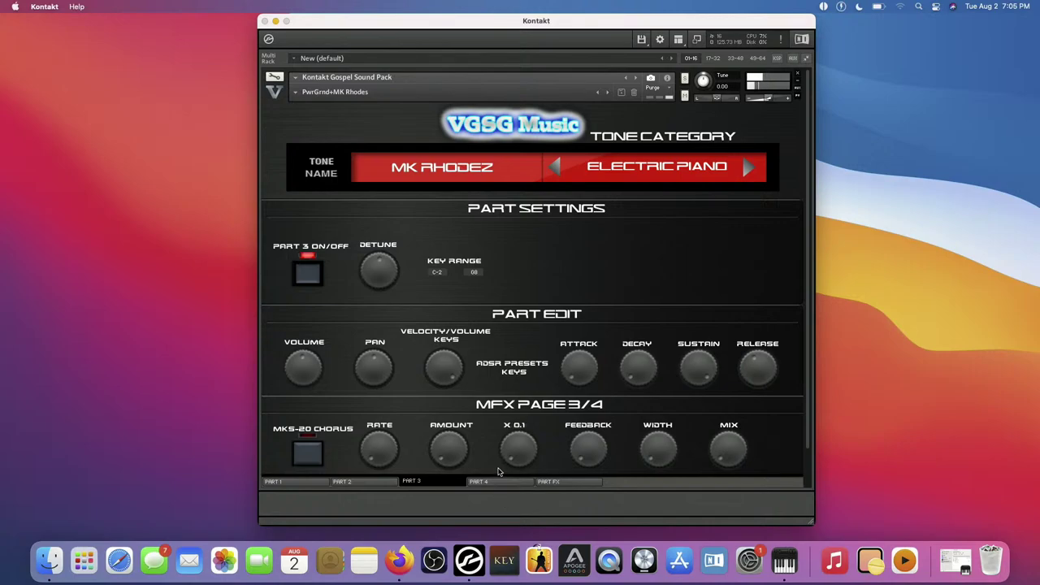
click(490, 482)
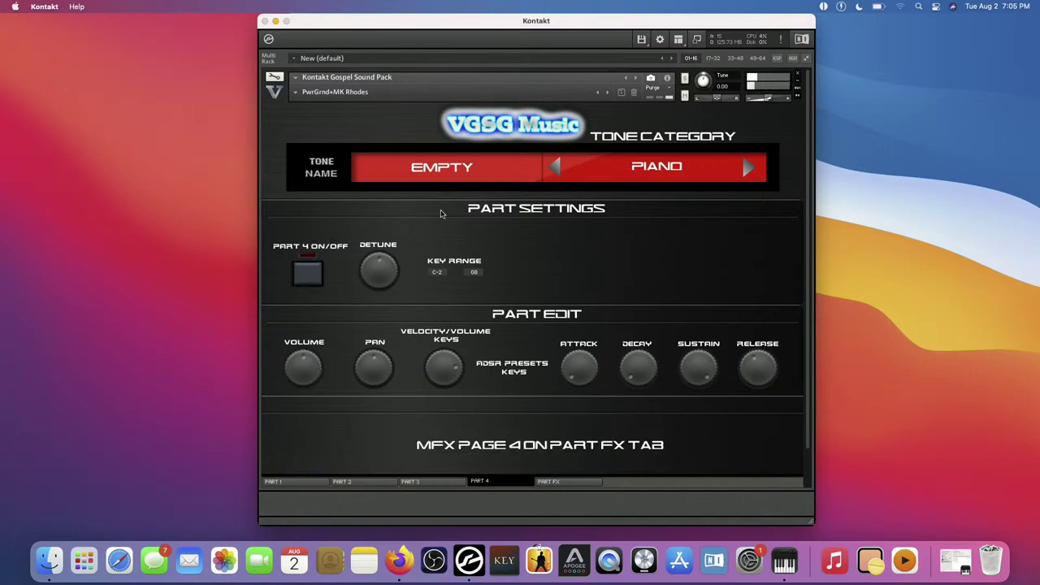
click(310, 277)
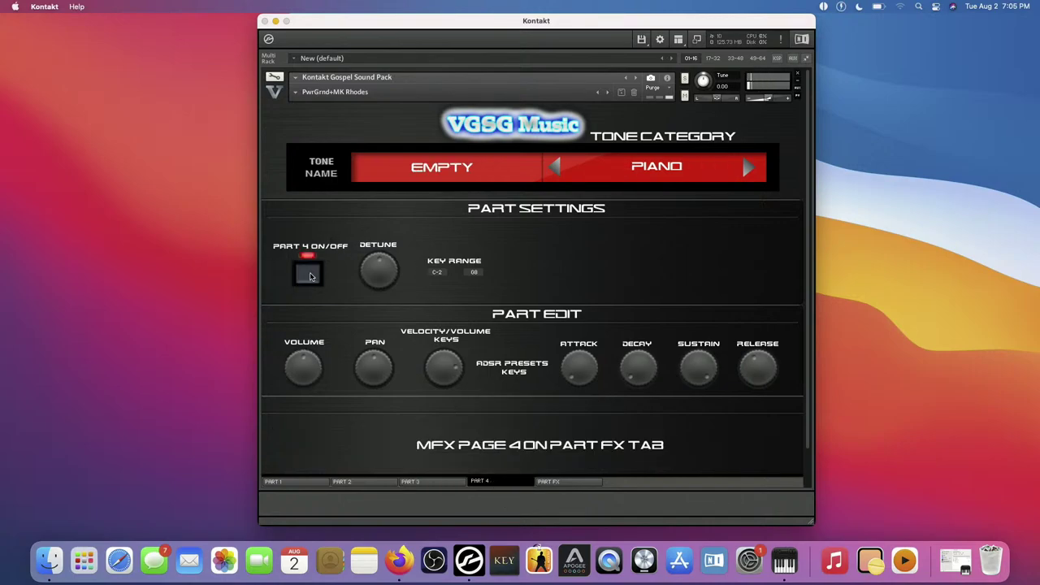
Step: Set Part 4's tone category to Strings and load the Silver Strings tone
click(433, 181)
click(747, 170)
click(748, 170)
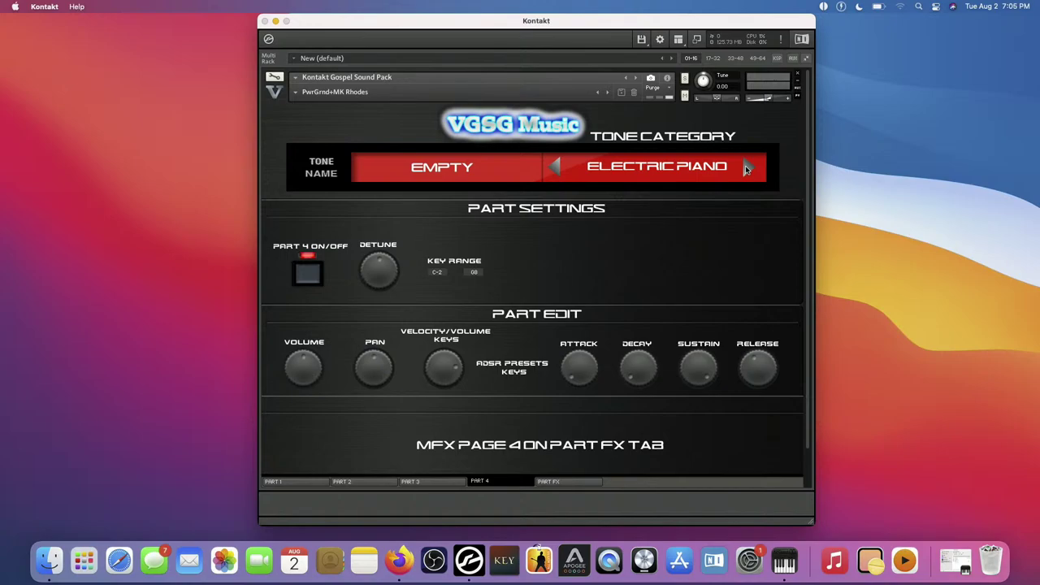
click(749, 169)
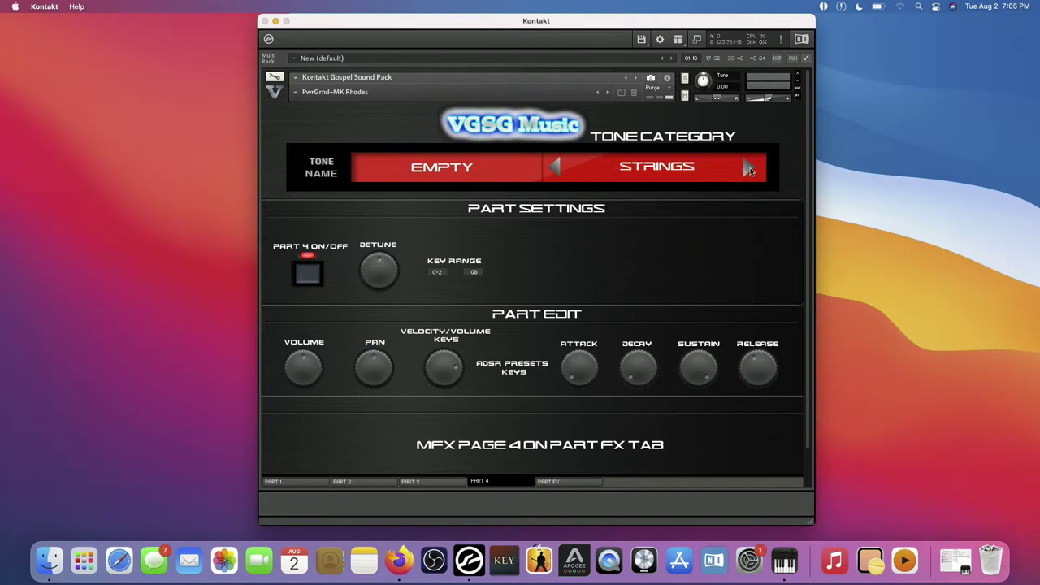
click(749, 169)
click(561, 171)
click(484, 180)
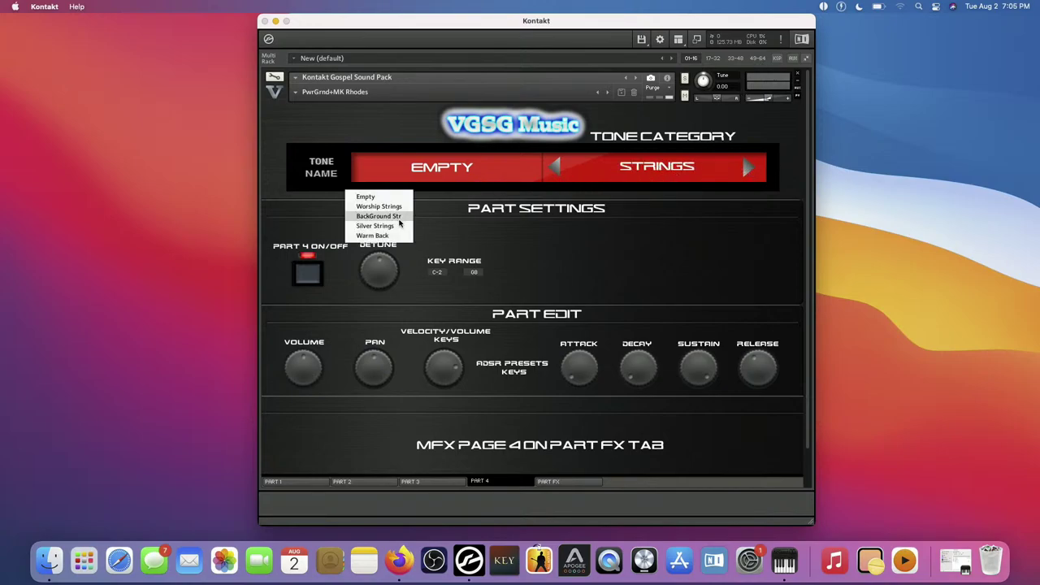
click(390, 226)
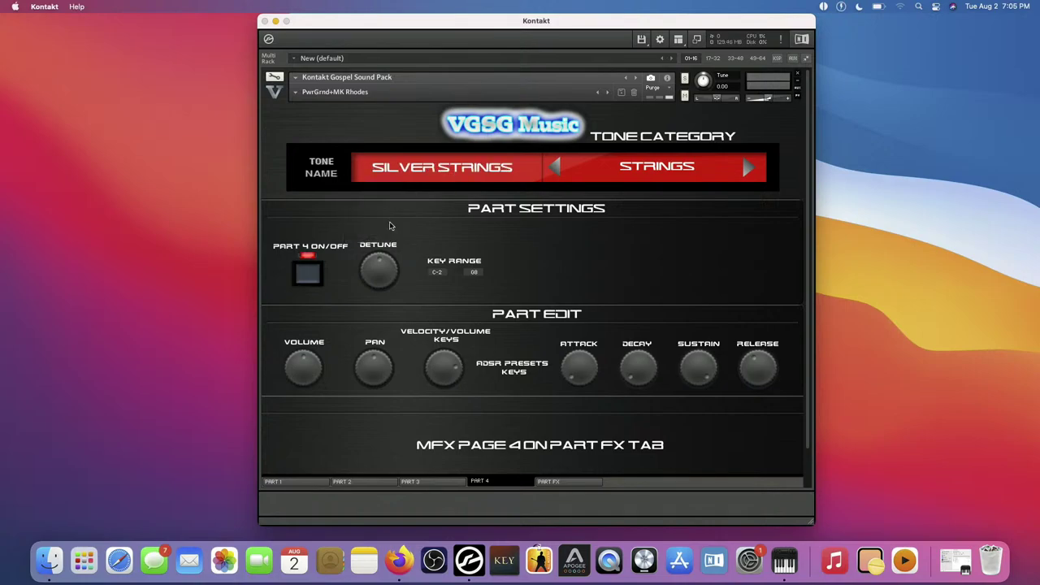
Step: Switch off Parts 1, 2 and 3 so that only Part 4 sounds
click(280, 481)
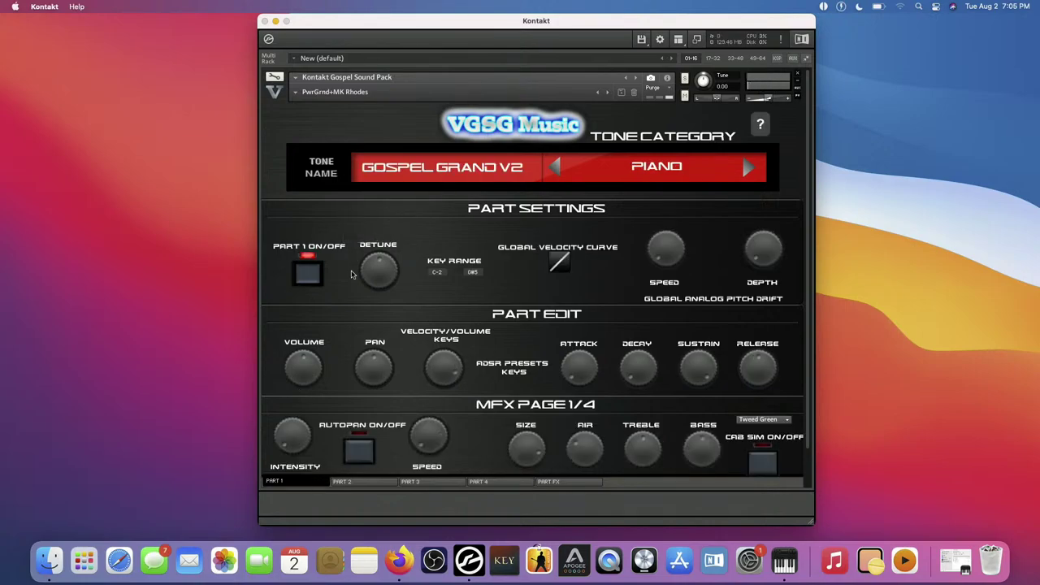
click(307, 274)
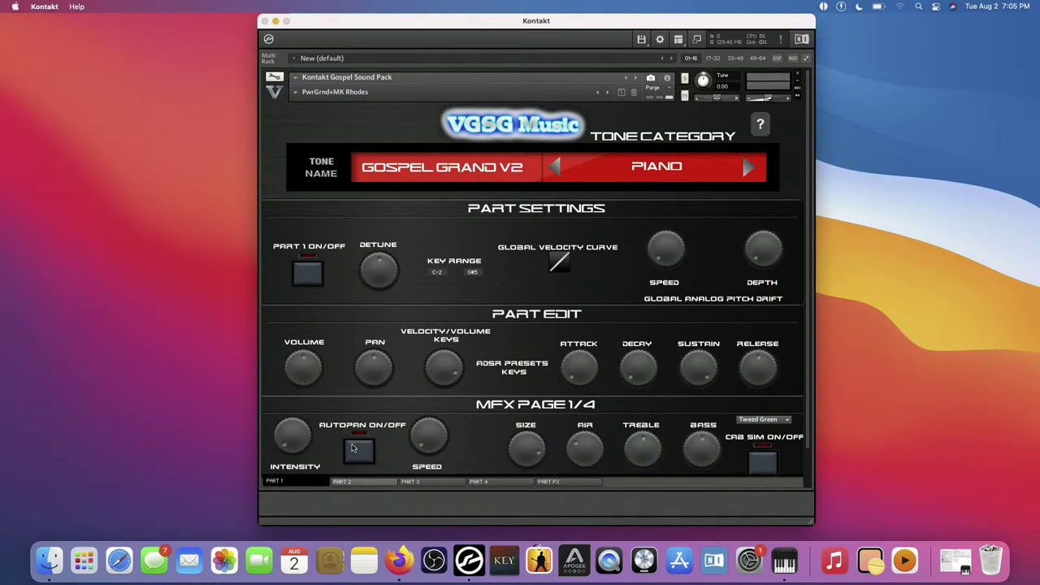
click(340, 482)
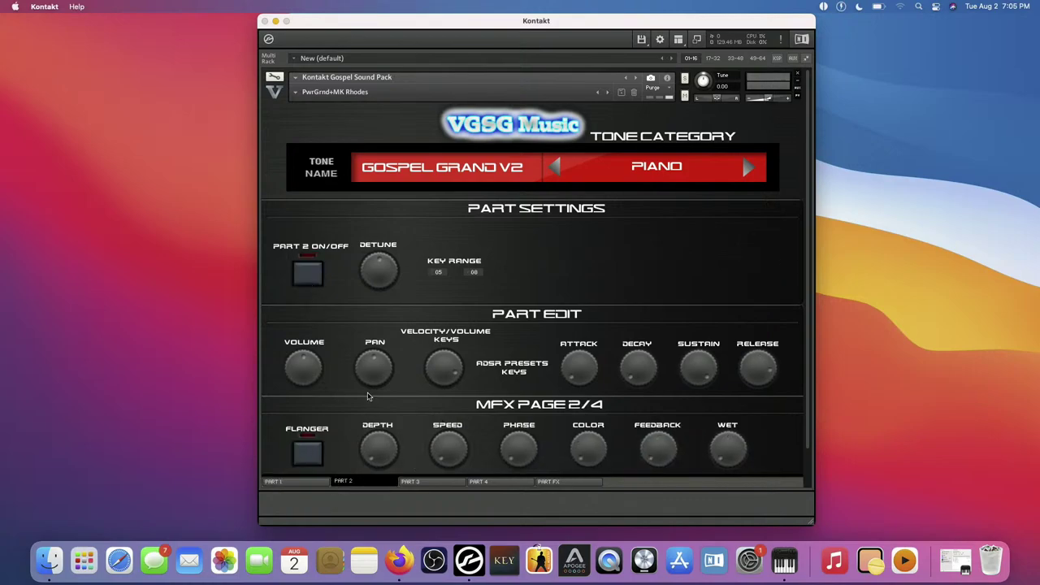
click(411, 481)
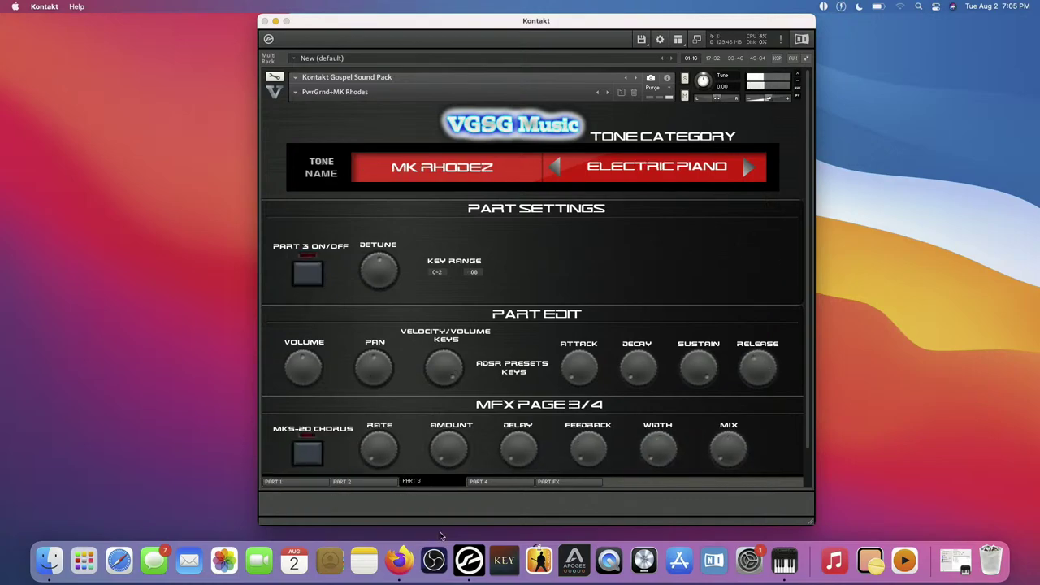
Step: Compare the Strings 1 and Strings 2 ADSR presets on Part 4 and settle on Strings 2
click(490, 485)
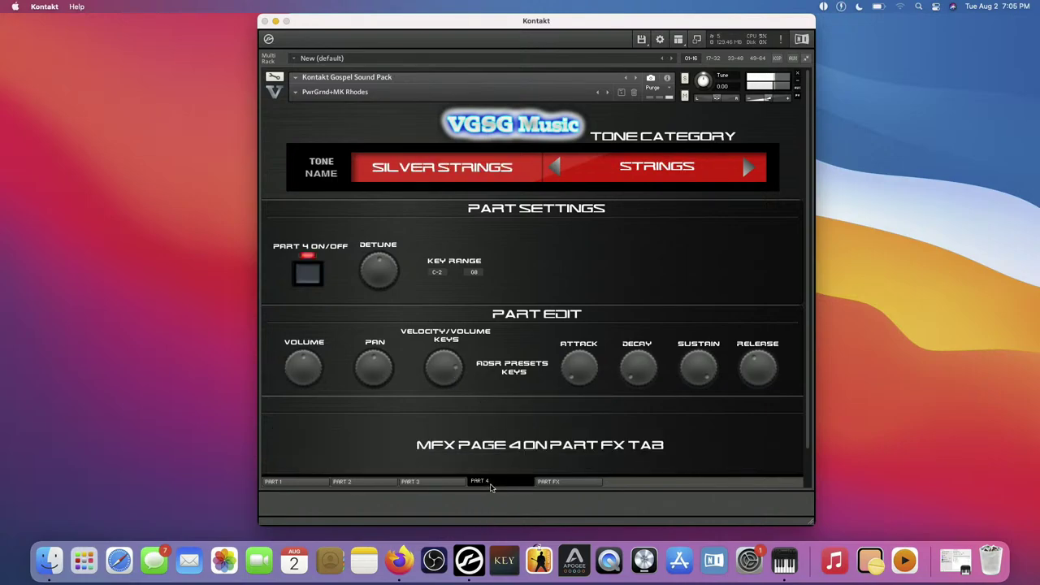
click(515, 372)
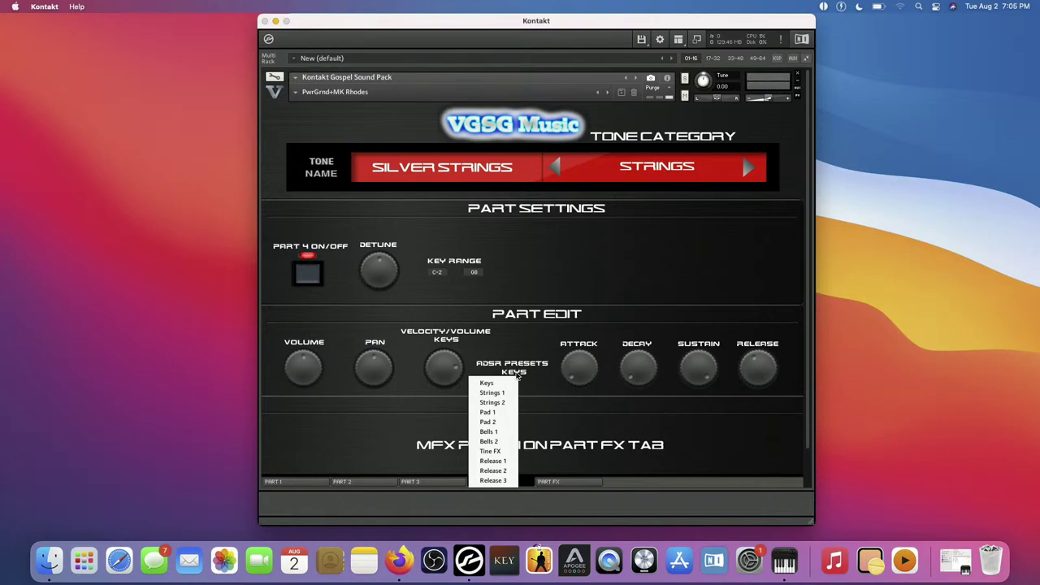
click(494, 402)
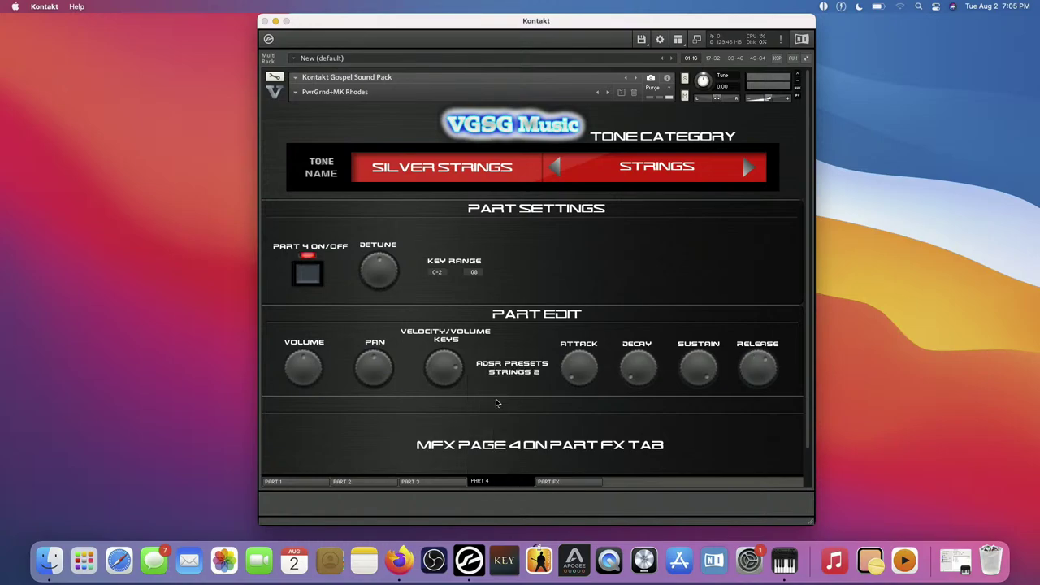
click(521, 372)
click(499, 394)
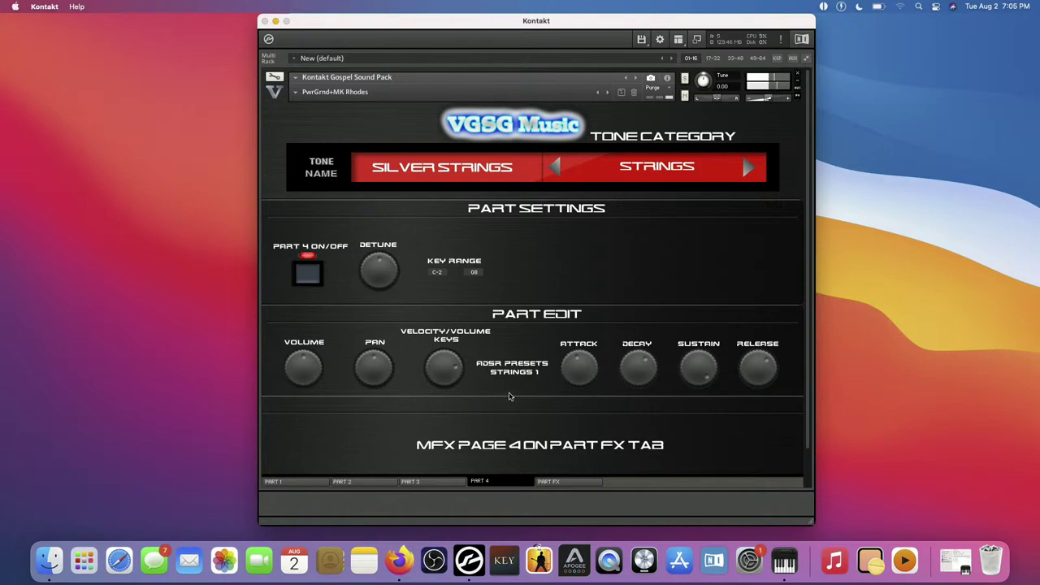
click(514, 374)
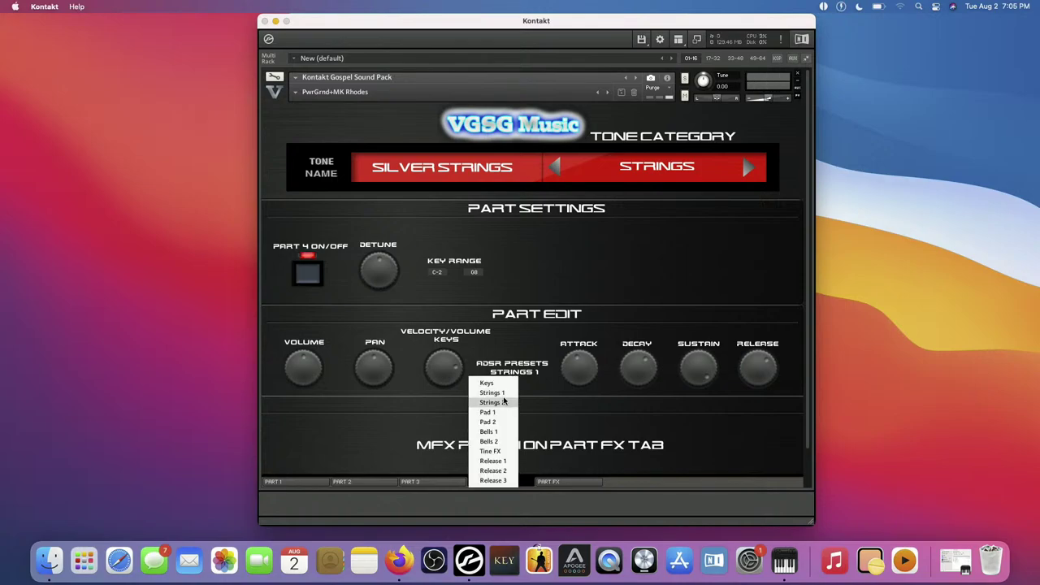
click(504, 402)
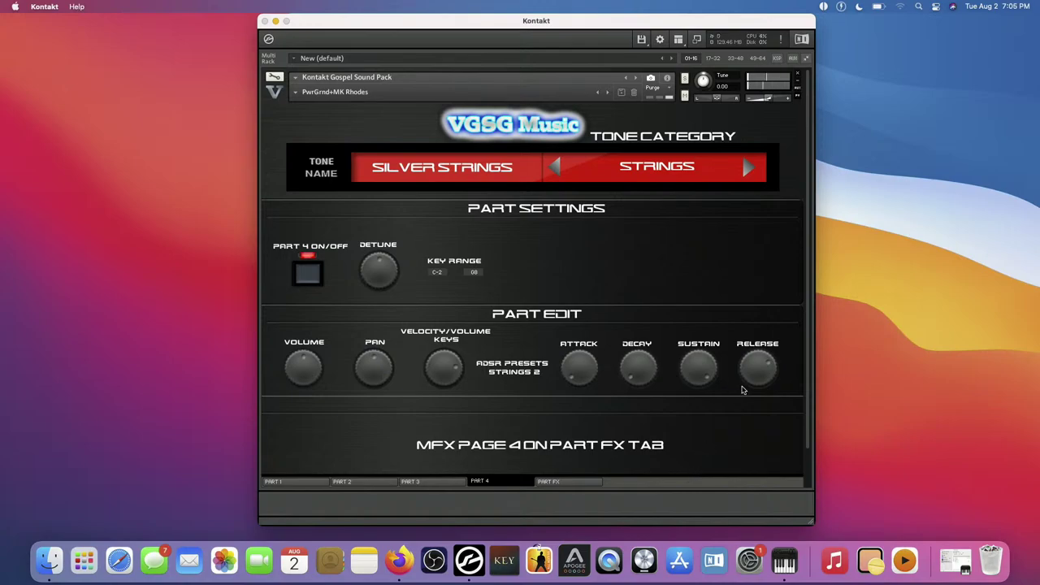
click(594, 483)
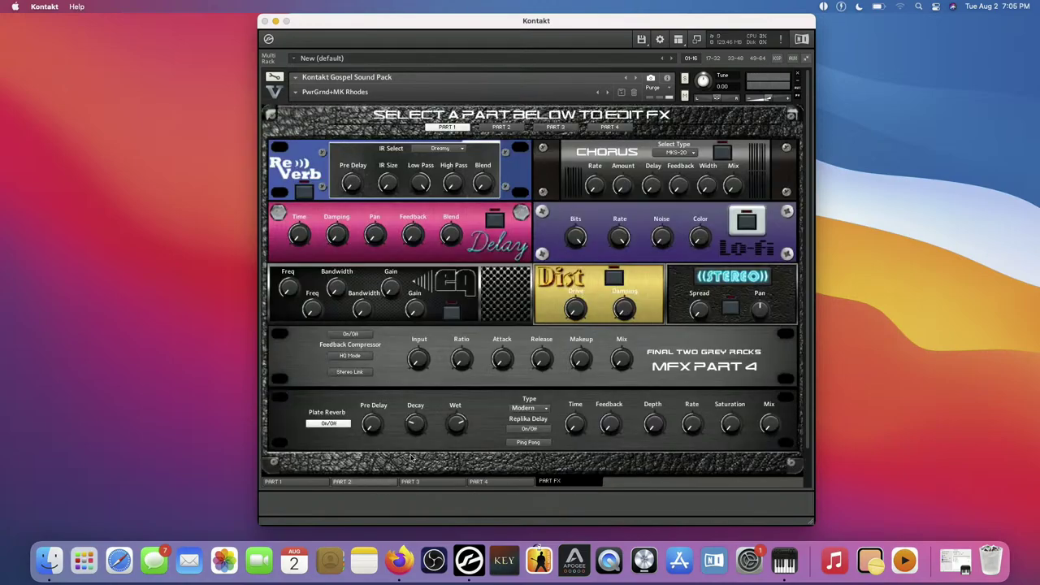
click(319, 482)
click(423, 482)
click(480, 482)
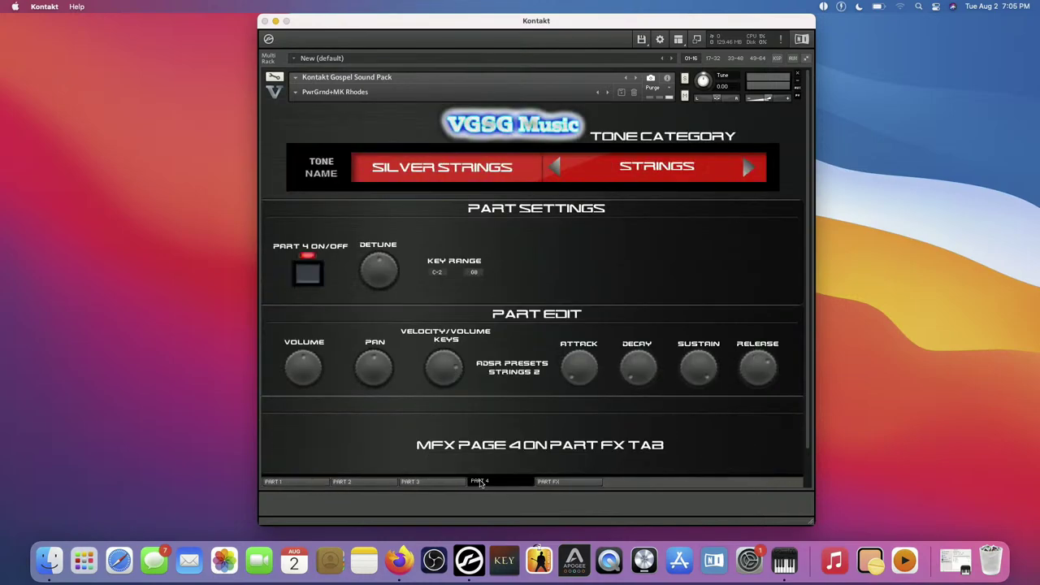
Step: Set Part 4's velocity/volume preset to Strings and lower the part's volume to about -25.1 dB
click(447, 348)
click(440, 361)
drag(321, 374, 304, 409)
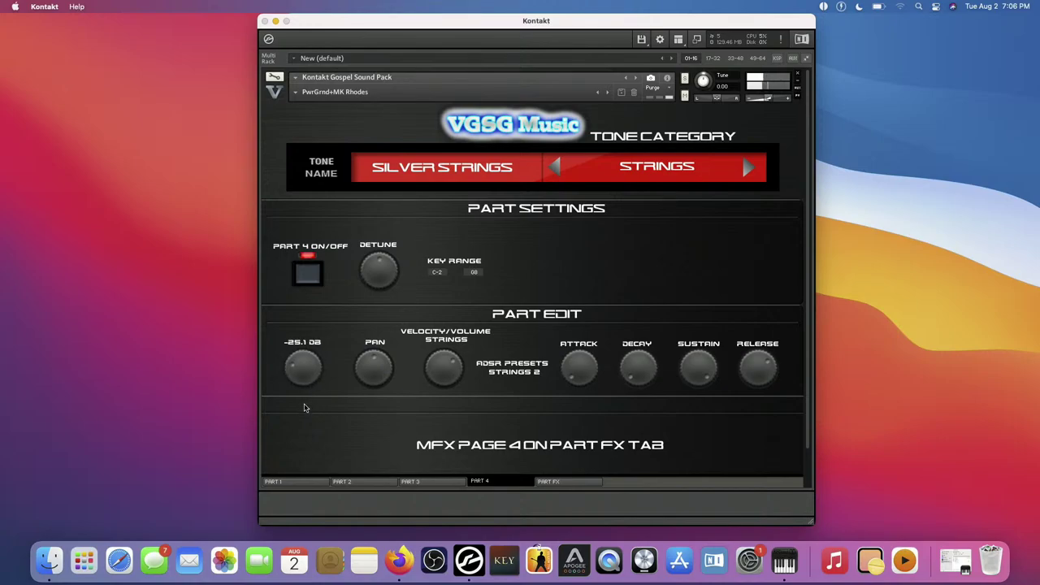
Step: Switch the piano and electric piano parts back on alongside the strings in Part 4
click(303, 484)
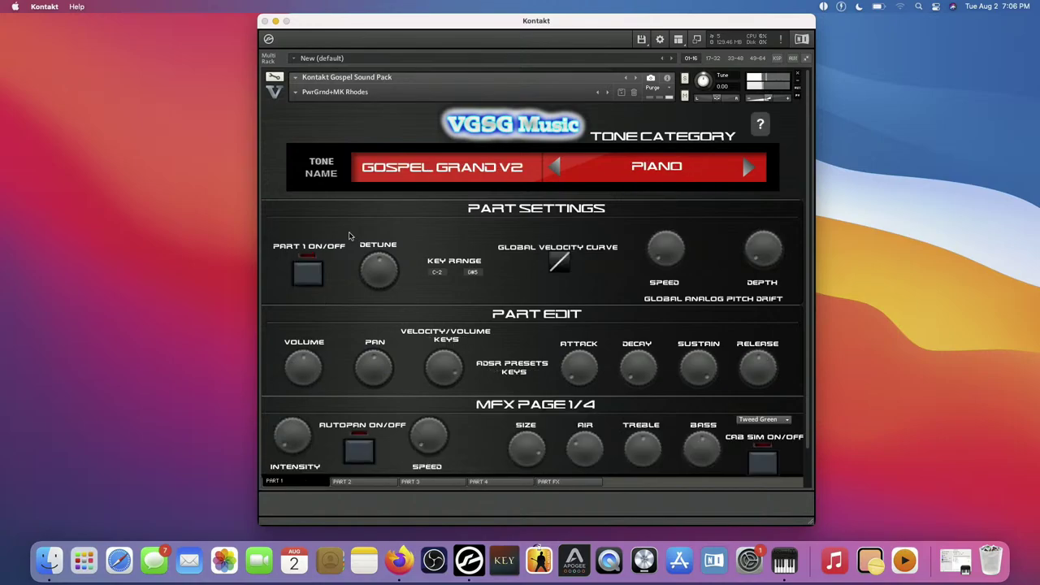
click(377, 485)
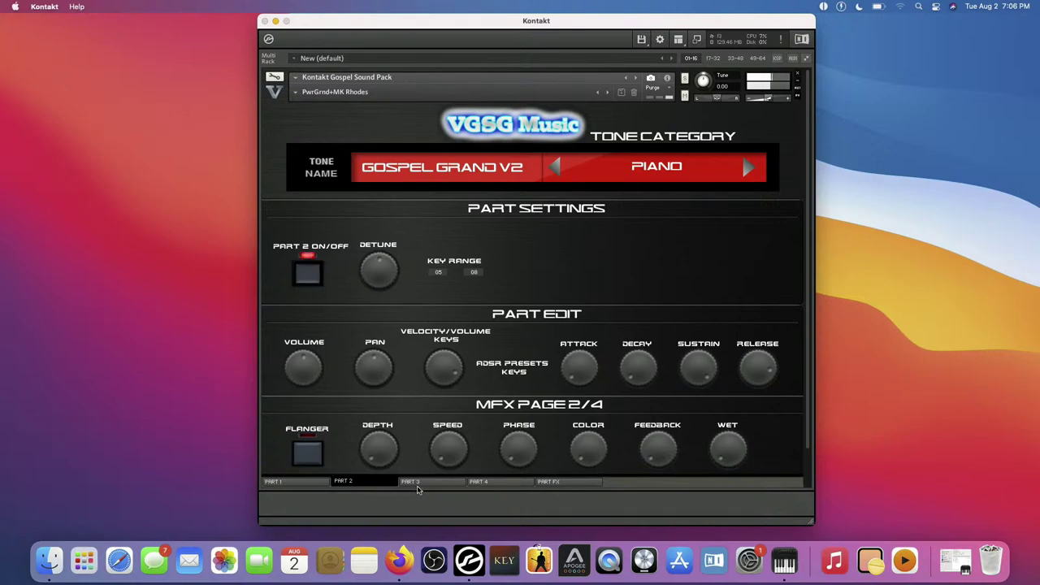
click(418, 486)
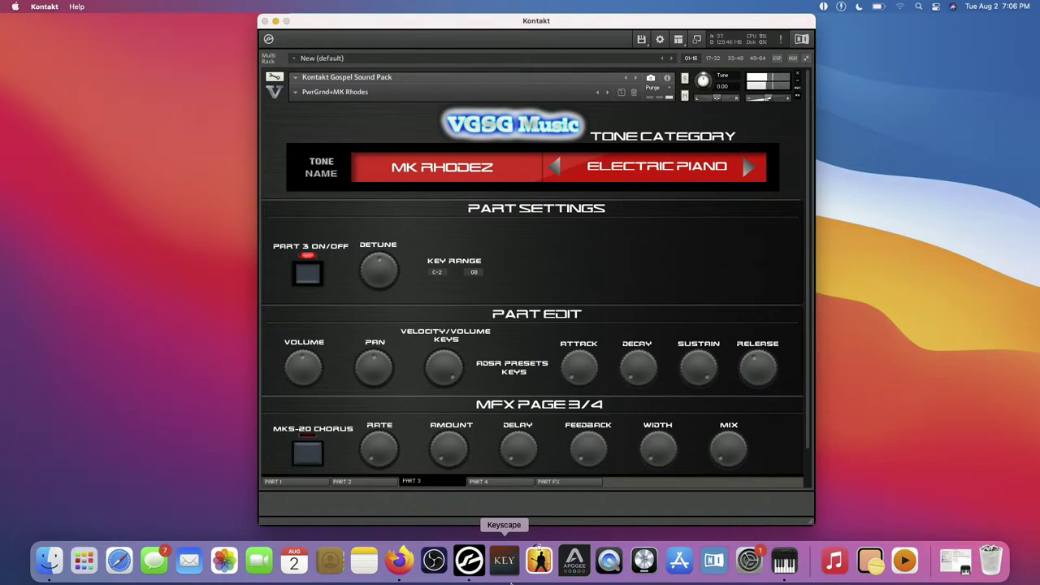
Step: Change Part 4's tone to Worship Strings, keeping the part switched on
click(496, 482)
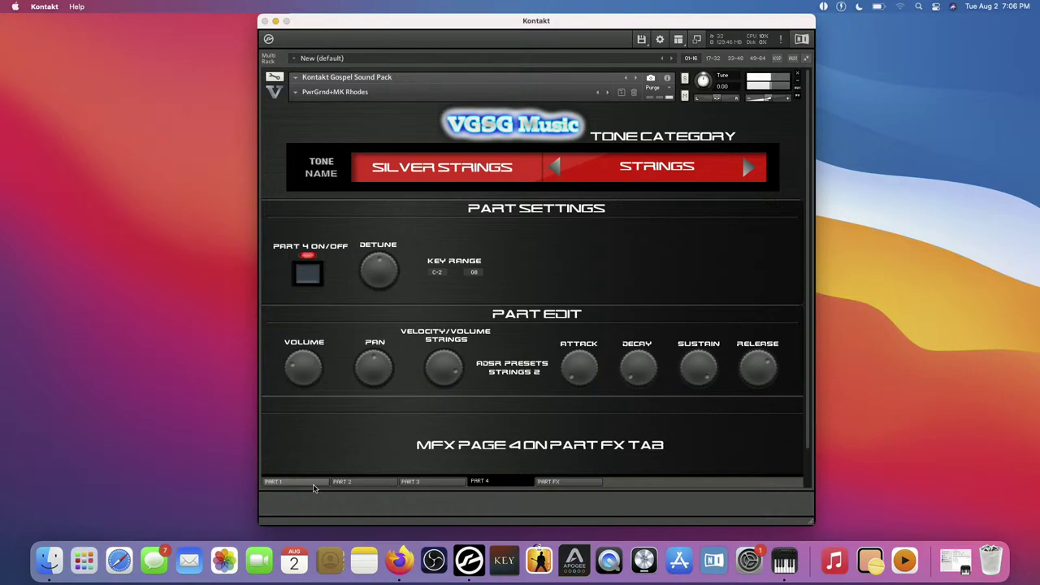
click(446, 184)
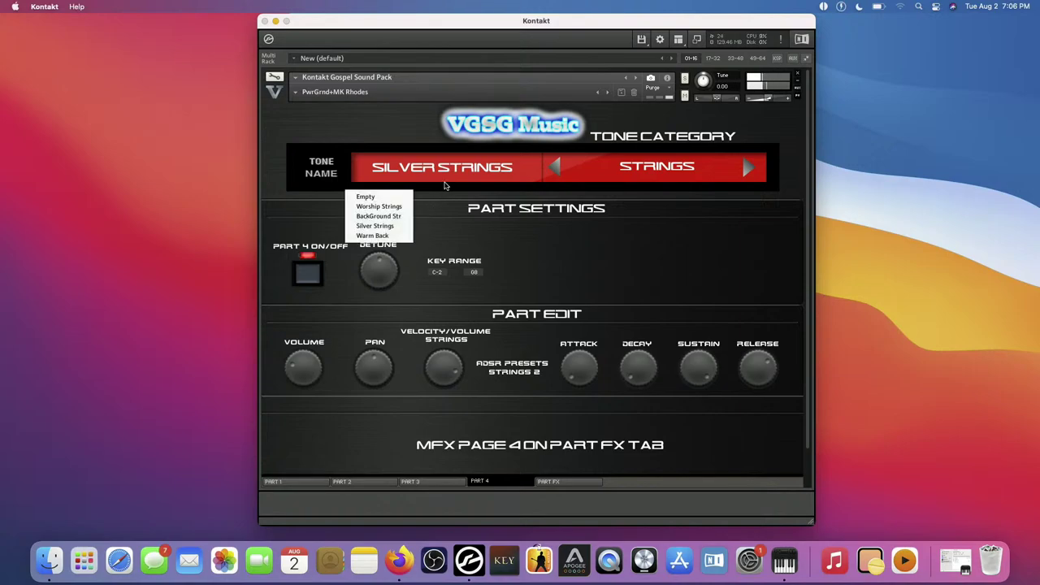
click(387, 207)
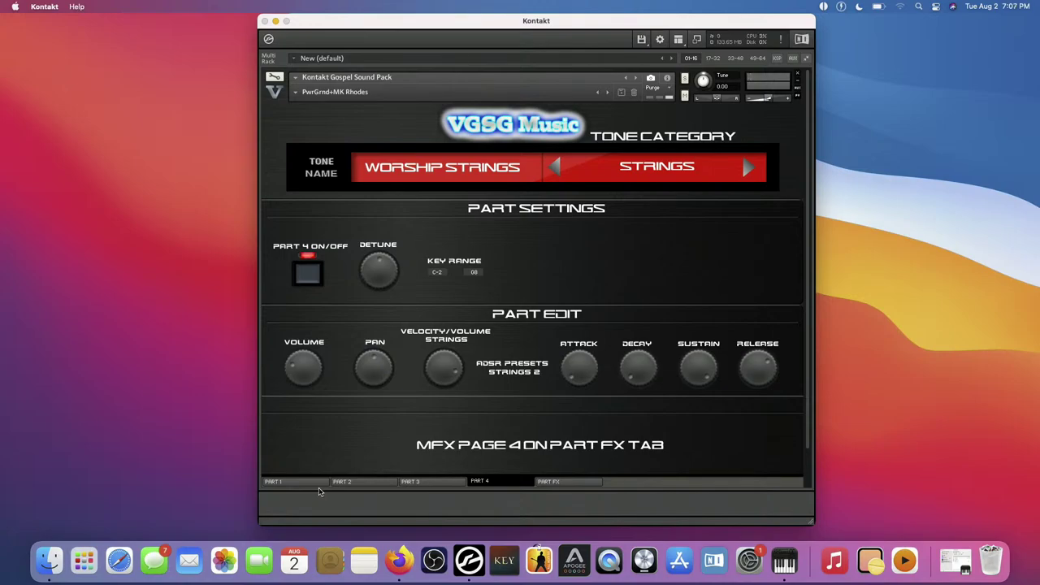
click(304, 272)
click(322, 278)
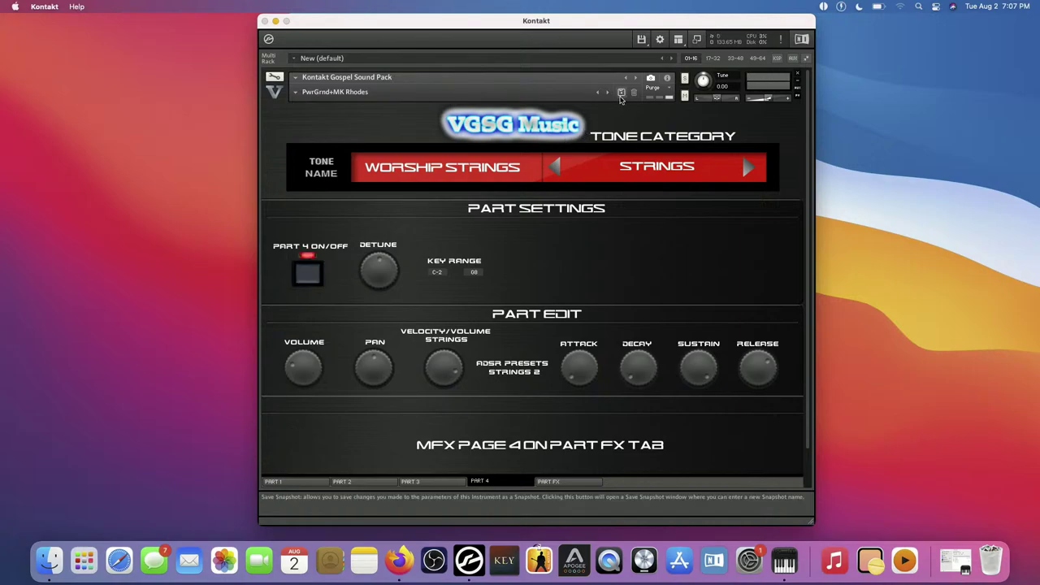
Step: Save the edited sound as a new snapshot named PwrGrnd+MK Rhodes Strings
click(621, 93)
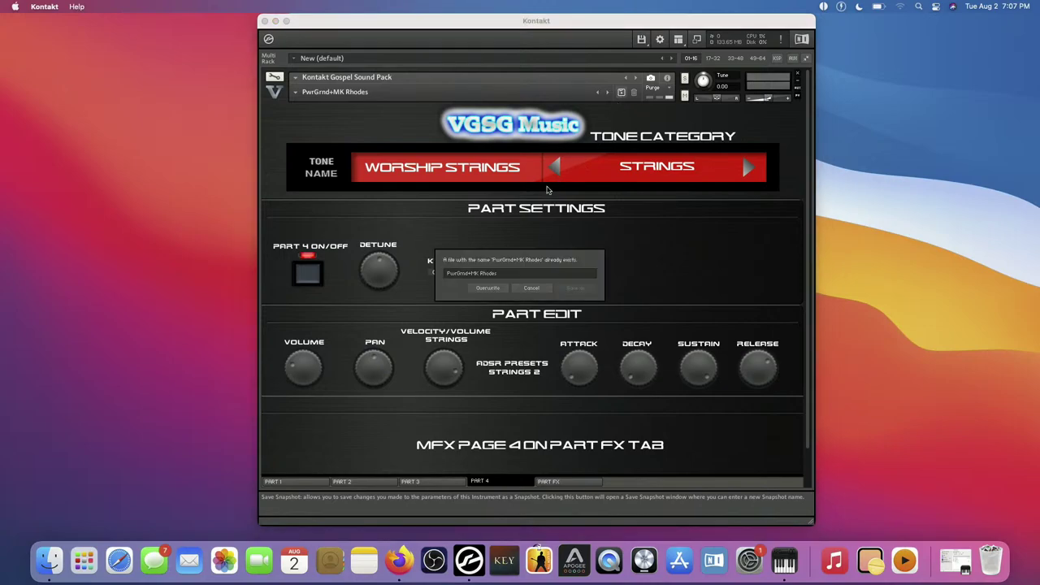
drag(505, 275, 417, 273)
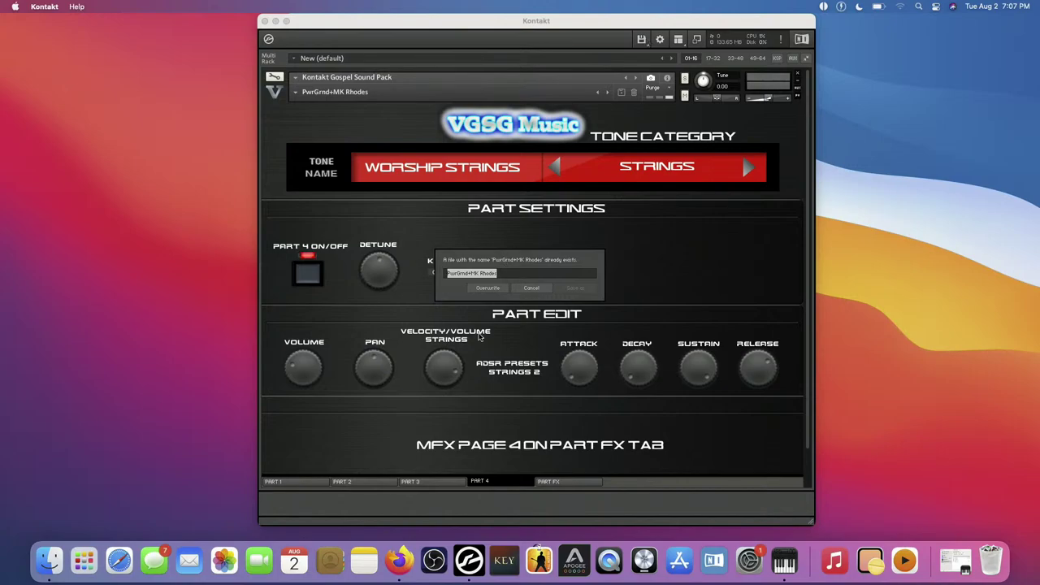
click(525, 273)
text(S)
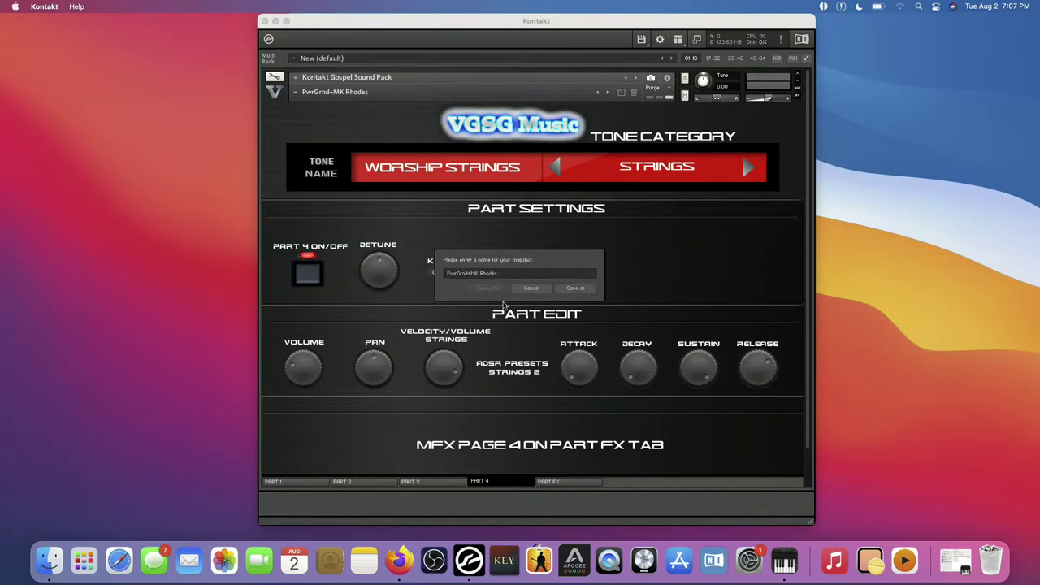
text(trings)
key(Return)
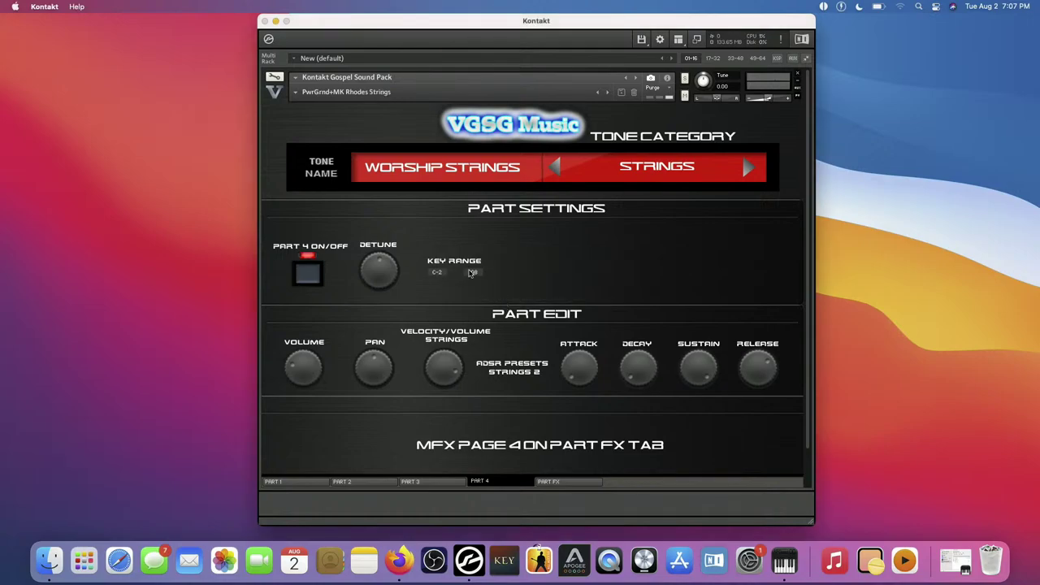
Step: Load the S700 EP Worship snapshot and show its Part 1 settings
click(294, 93)
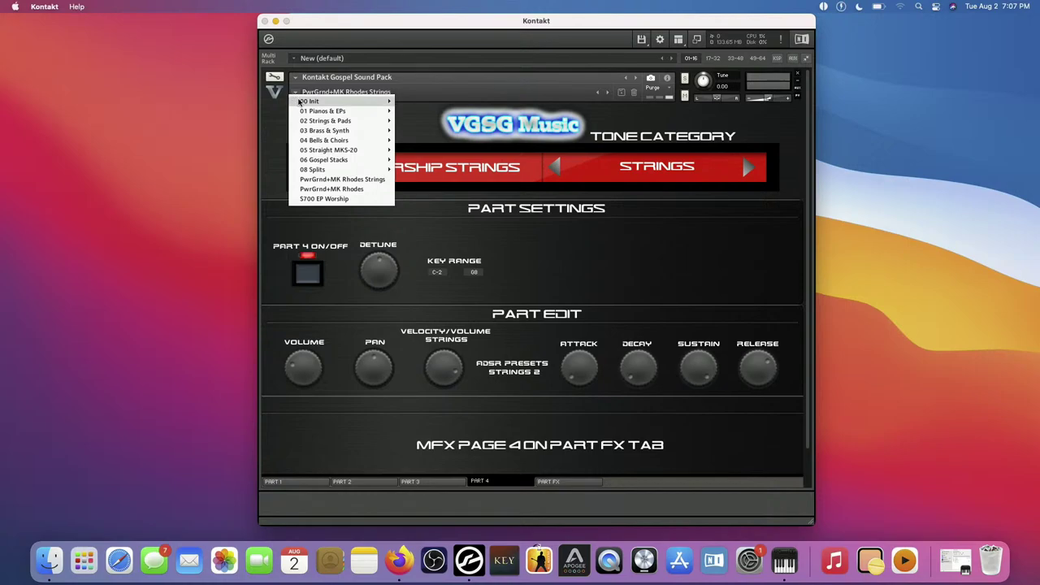
click(326, 199)
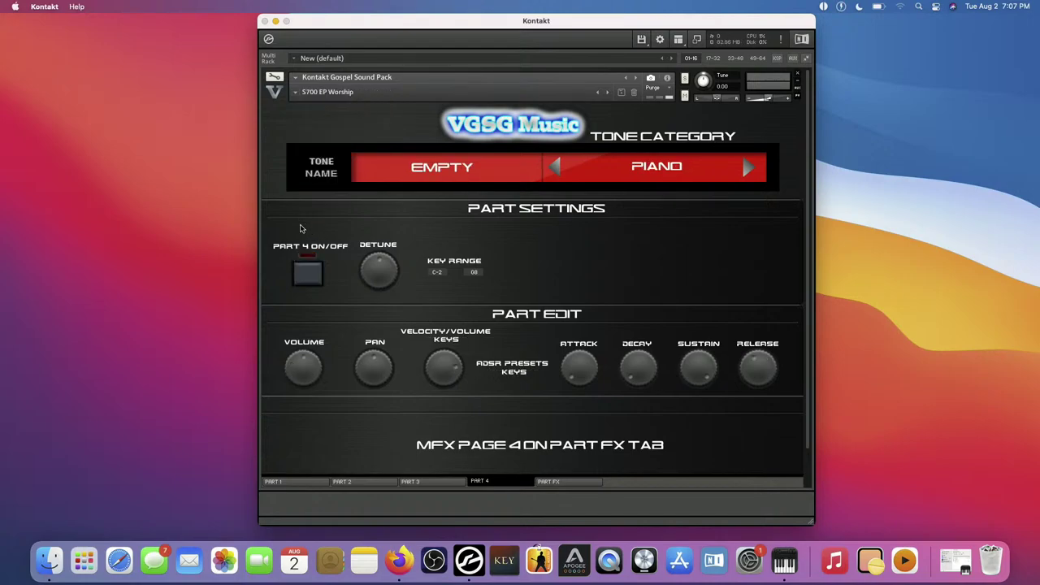
click(294, 480)
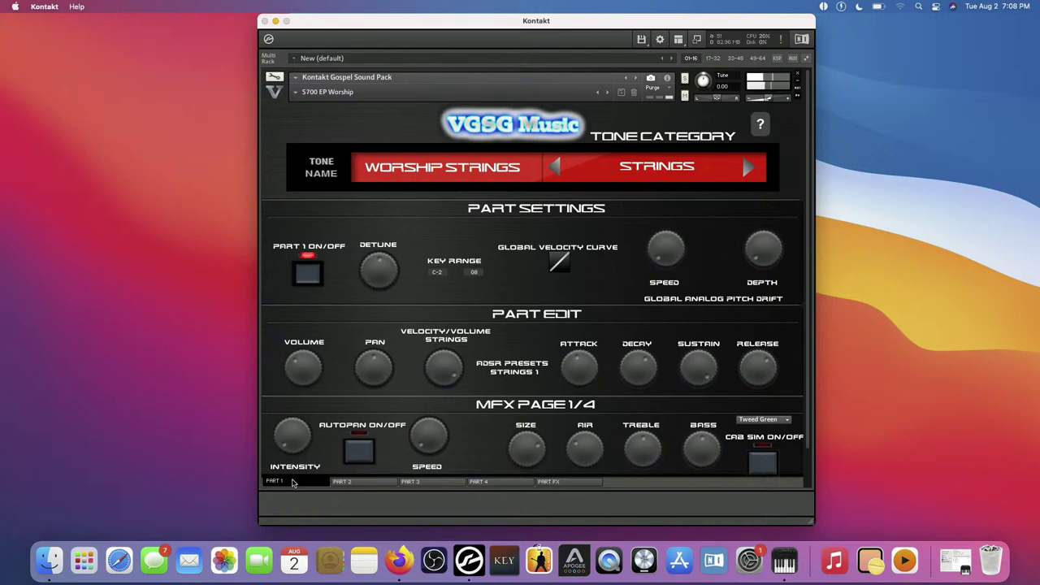
Step: Load the MKS EP 2 Dry Turned Chorus V2 snapshot from the 05 Straight MKS-20 category
click(296, 92)
click(280, 95)
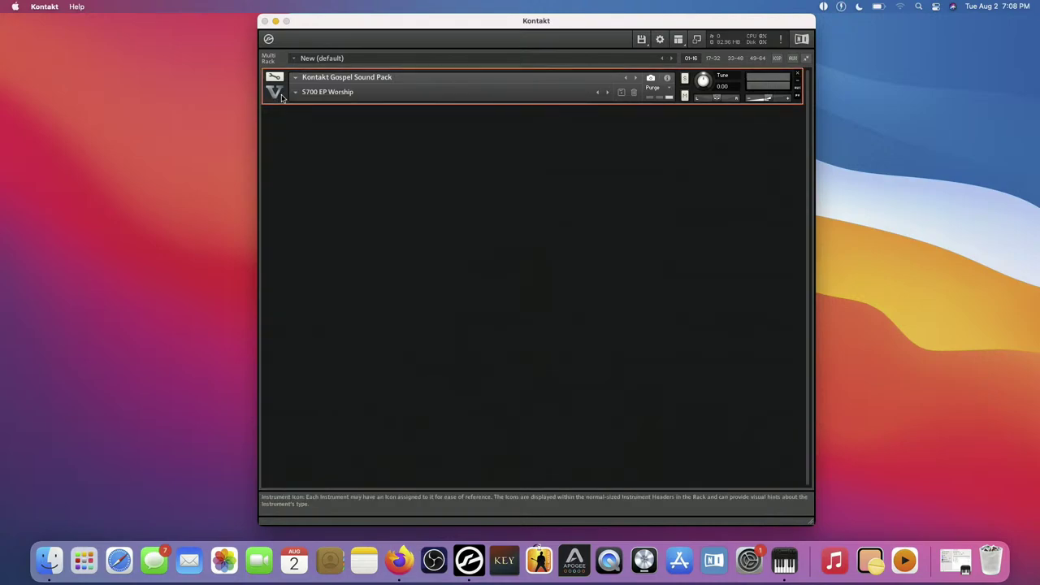
click(282, 96)
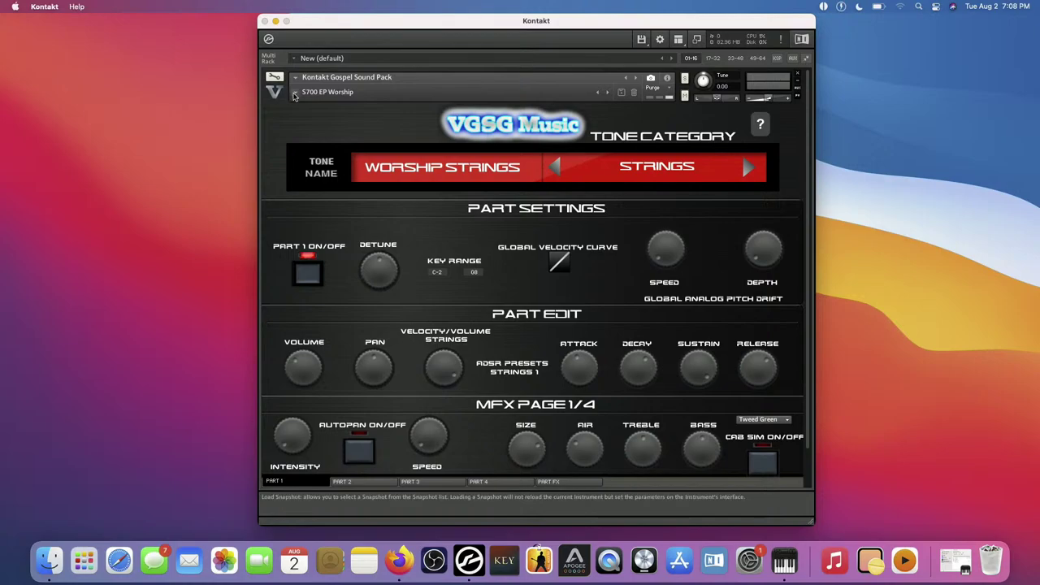
click(295, 95)
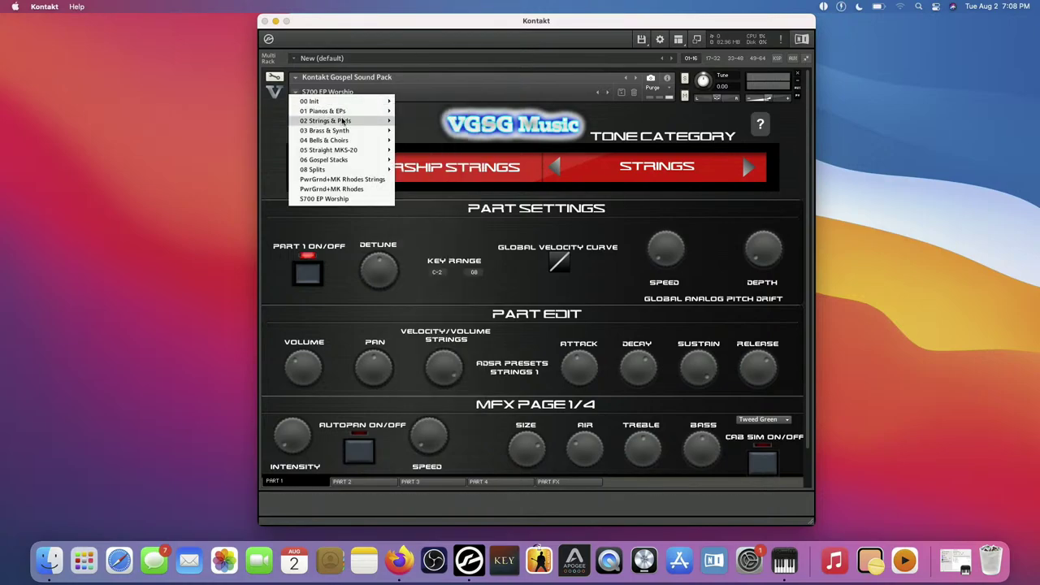
mouse_move(350, 130)
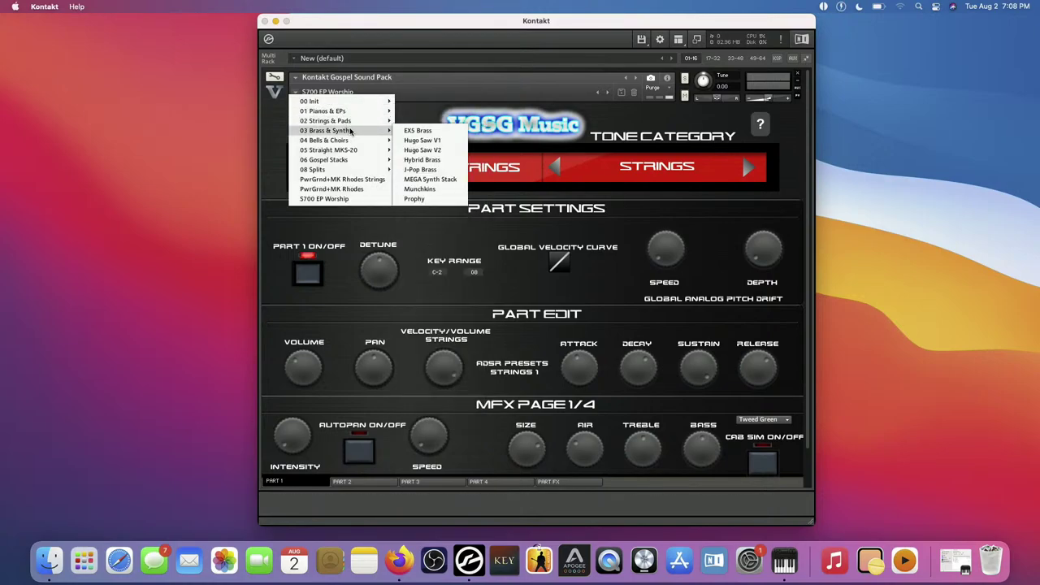
mouse_move(349, 152)
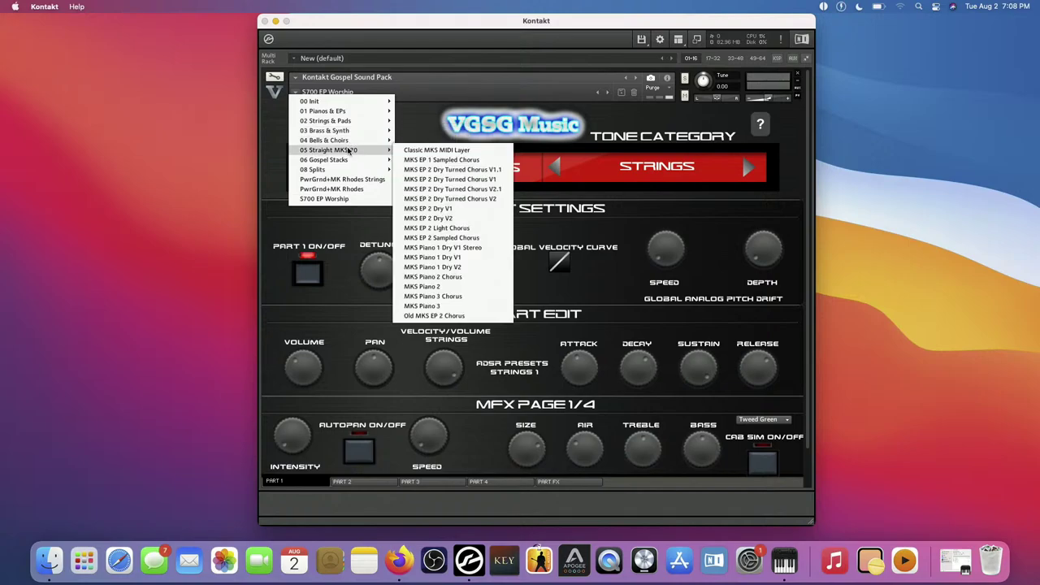
click(452, 201)
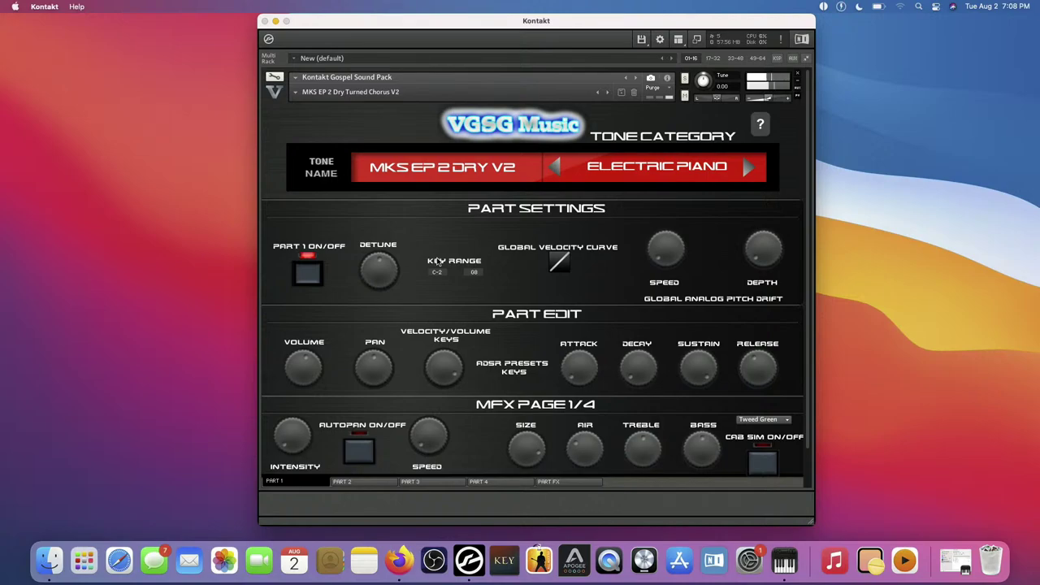
Step: Compare the sound with Part 3's MKS-20 chorus off and on, and return to Part 1
click(414, 483)
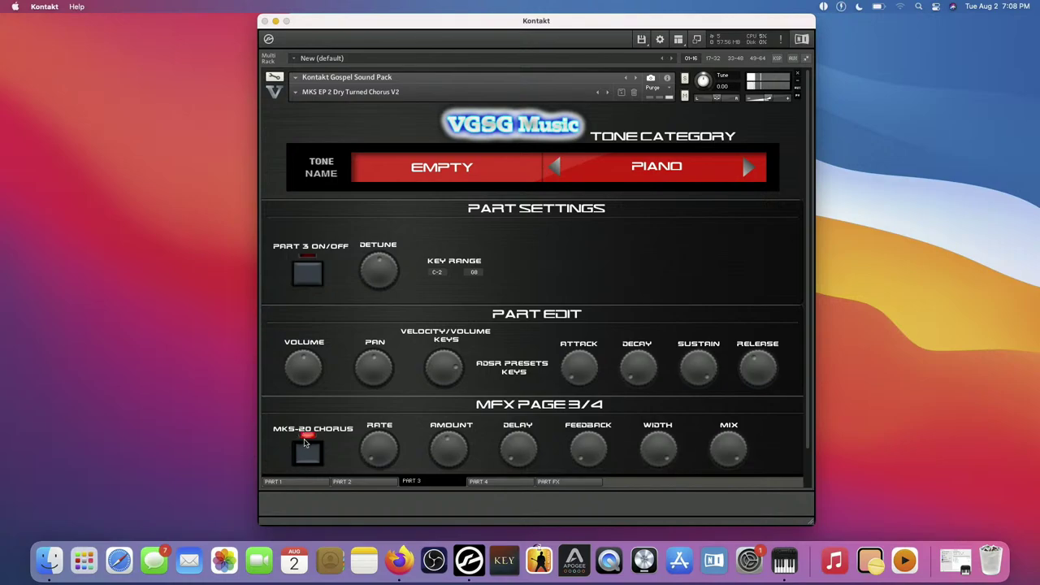
click(307, 445)
click(306, 445)
click(276, 484)
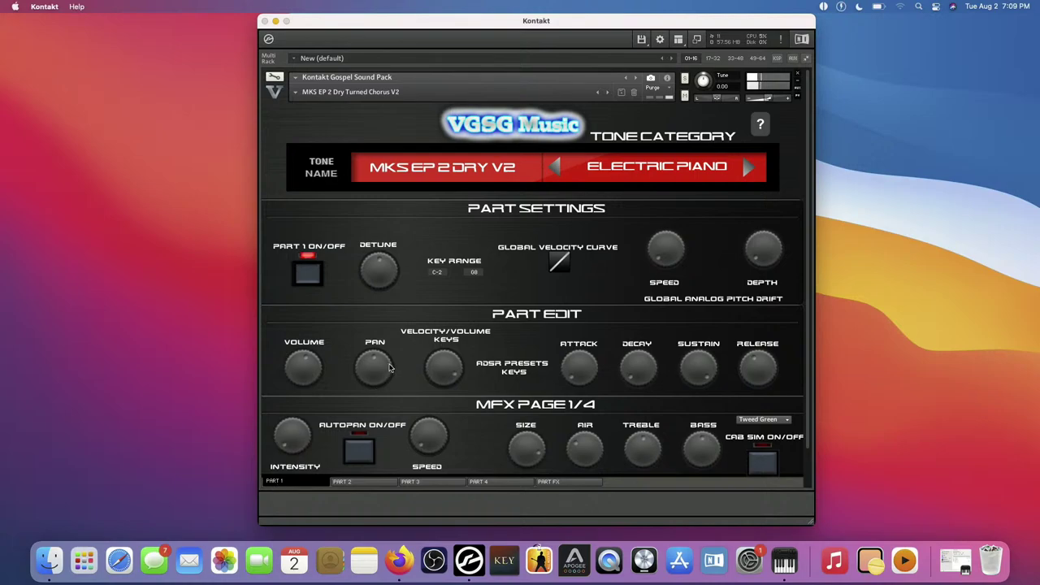
Step: Switch on Part 2 and assign it the MKS Piano 1 Dry V2 piano tone
click(358, 485)
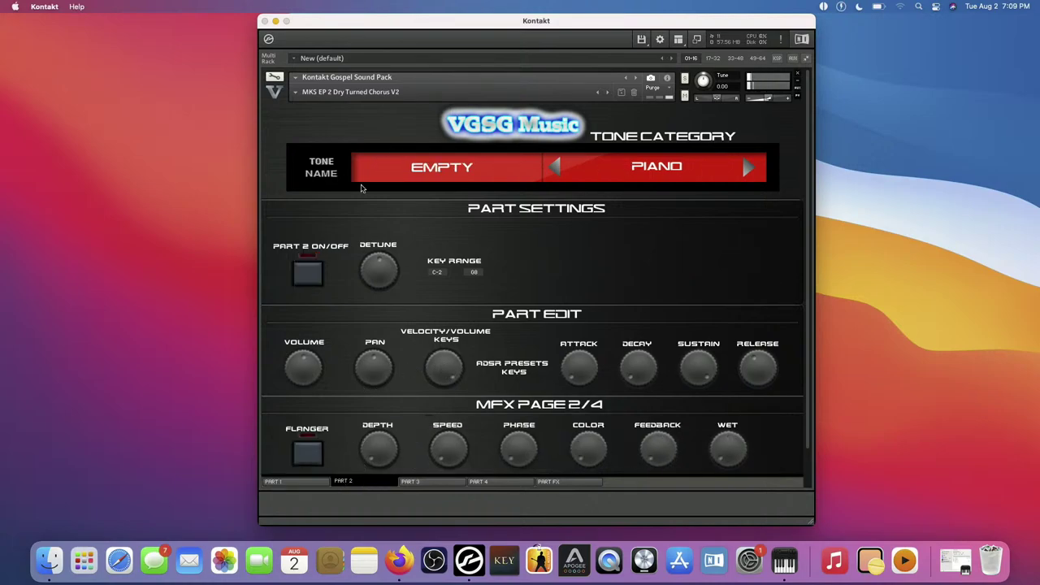
click(319, 279)
click(377, 171)
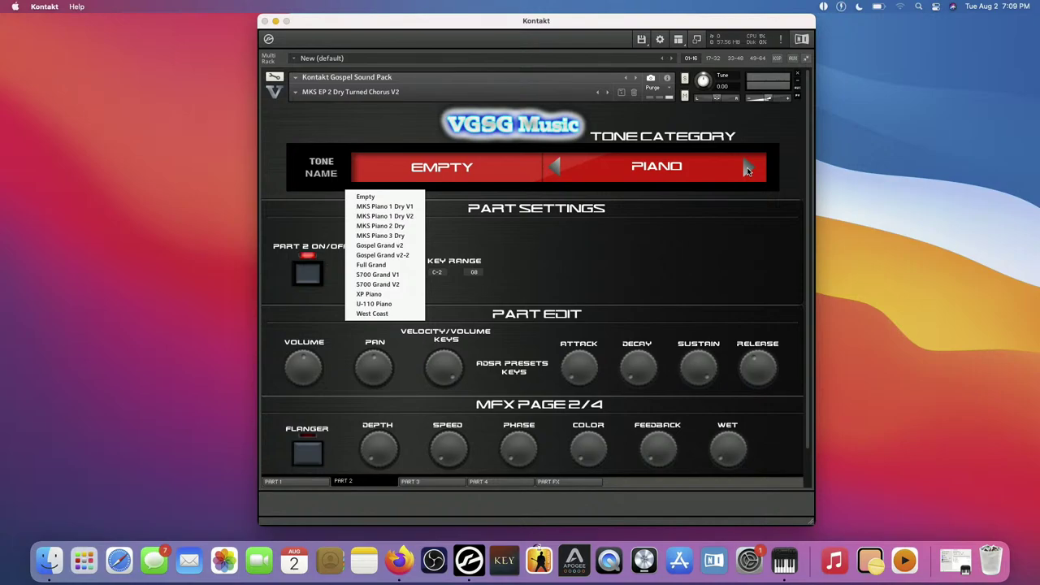
click(412, 216)
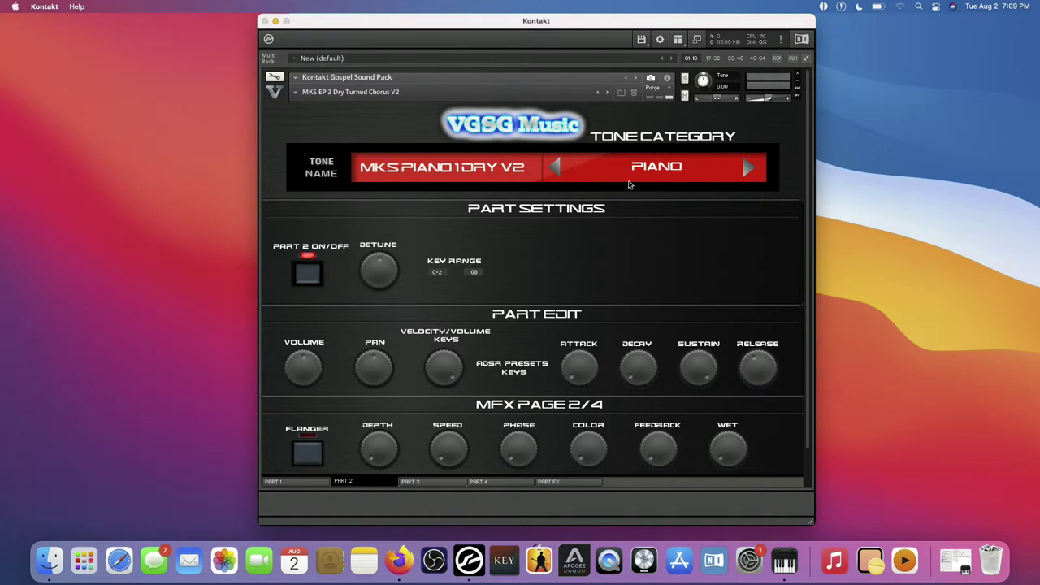
Step: Switch on Part 3 and assign it the Hybrid tone from the Synths category
click(435, 485)
click(315, 262)
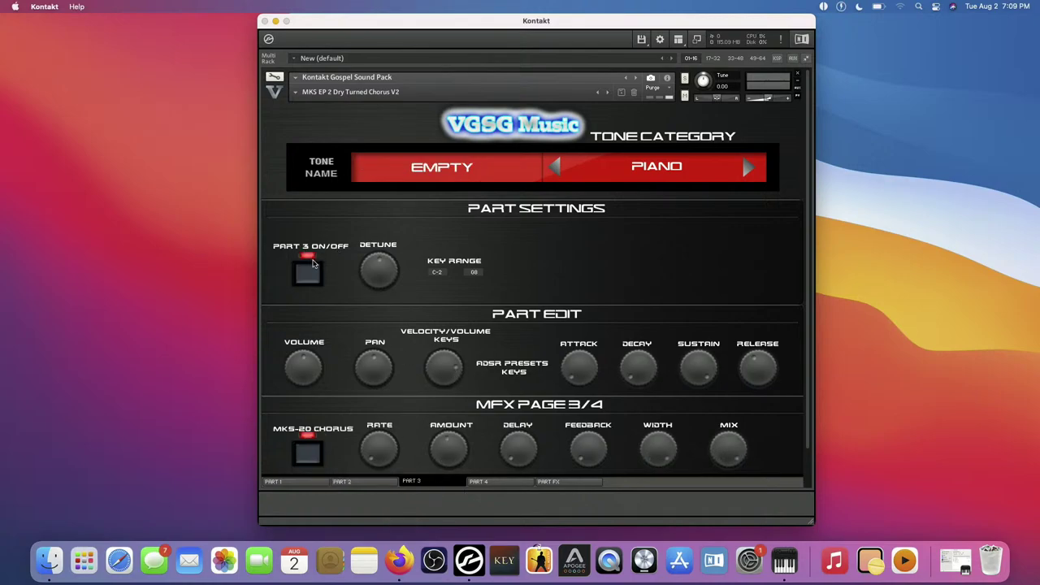
click(433, 178)
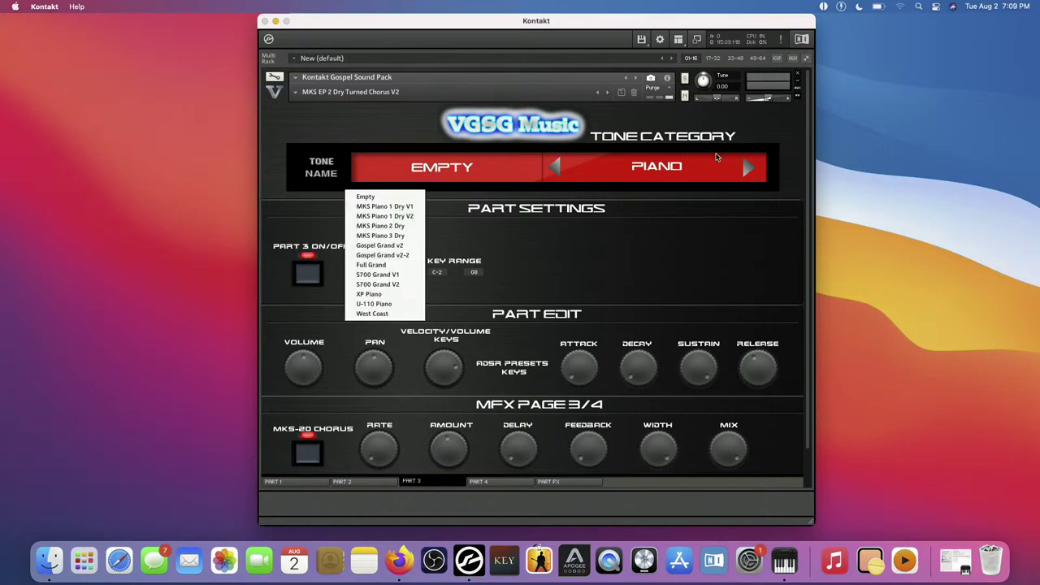
click(742, 171)
click(741, 170)
click(741, 171)
click(739, 171)
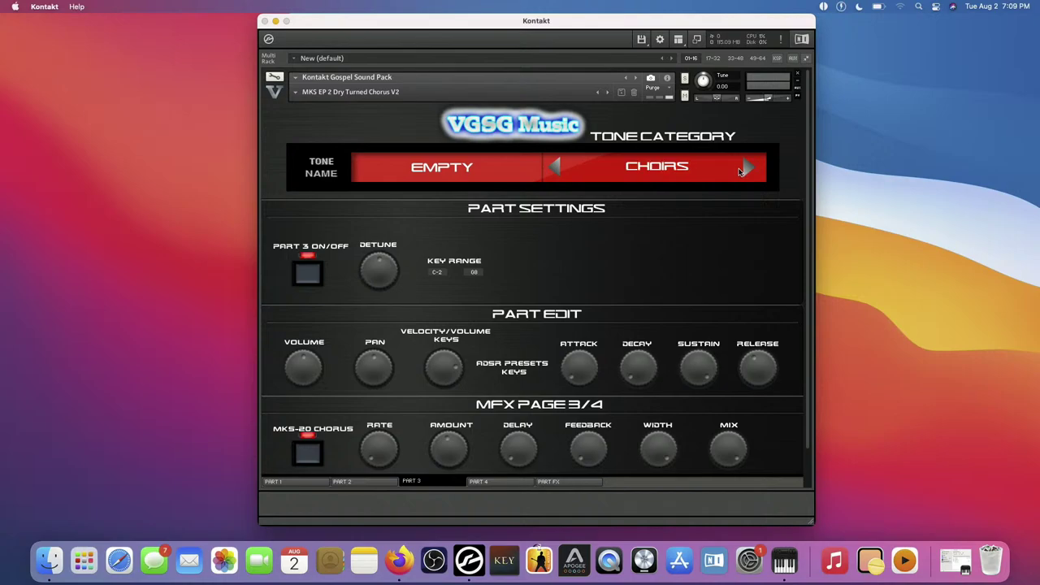
click(740, 171)
click(460, 180)
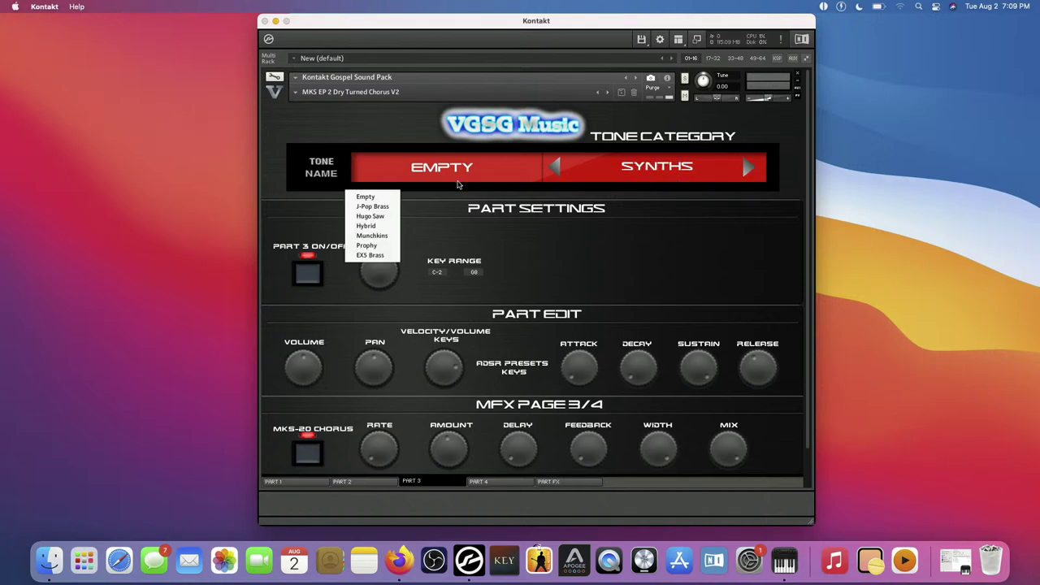
click(381, 229)
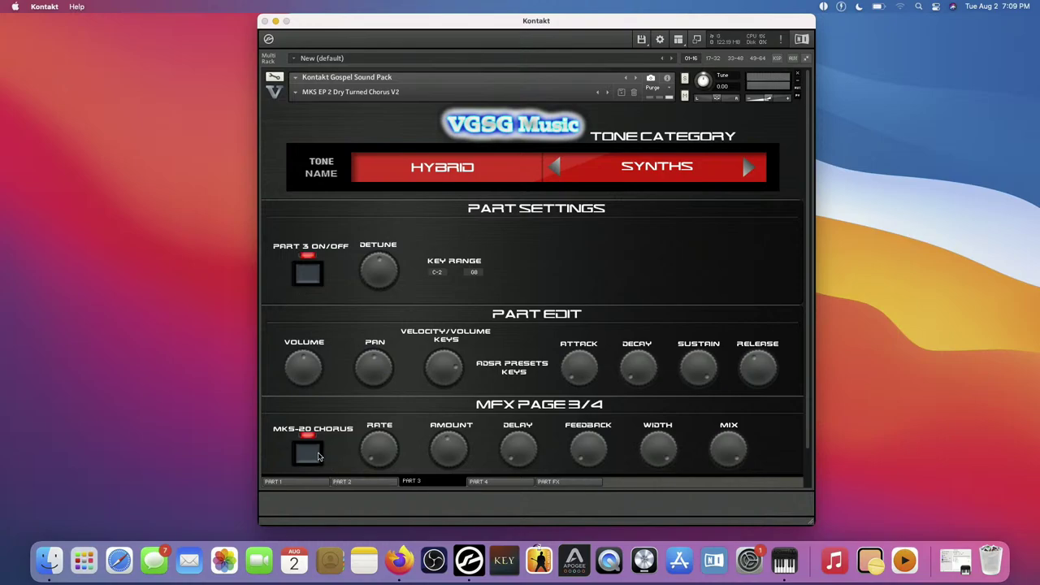
Step: Turn off the MKS-20 chorus on Part 3's page and review the part effects and the tones of Parts 1 and 2
click(318, 456)
click(501, 484)
click(544, 482)
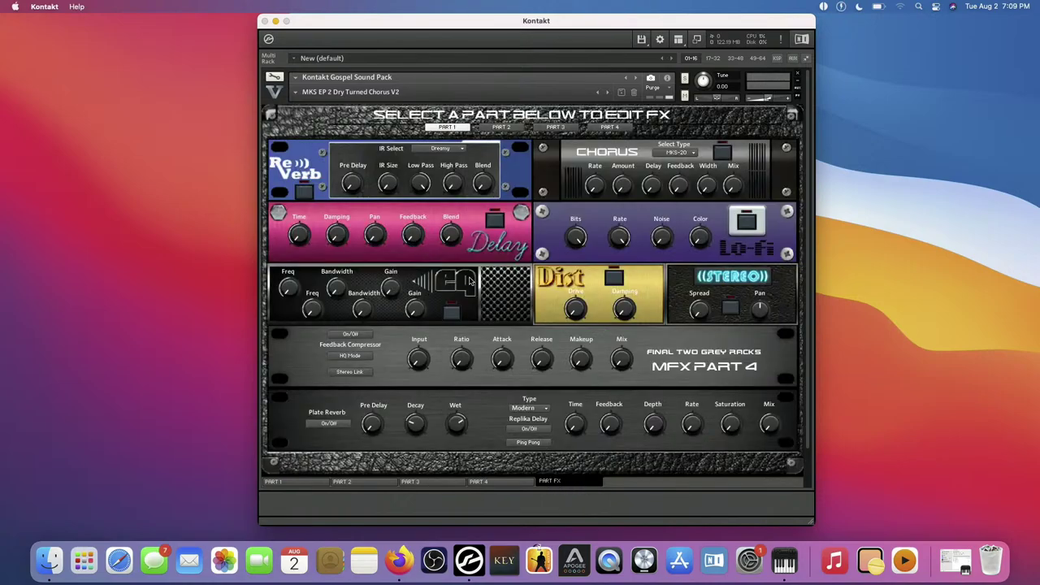
click(412, 483)
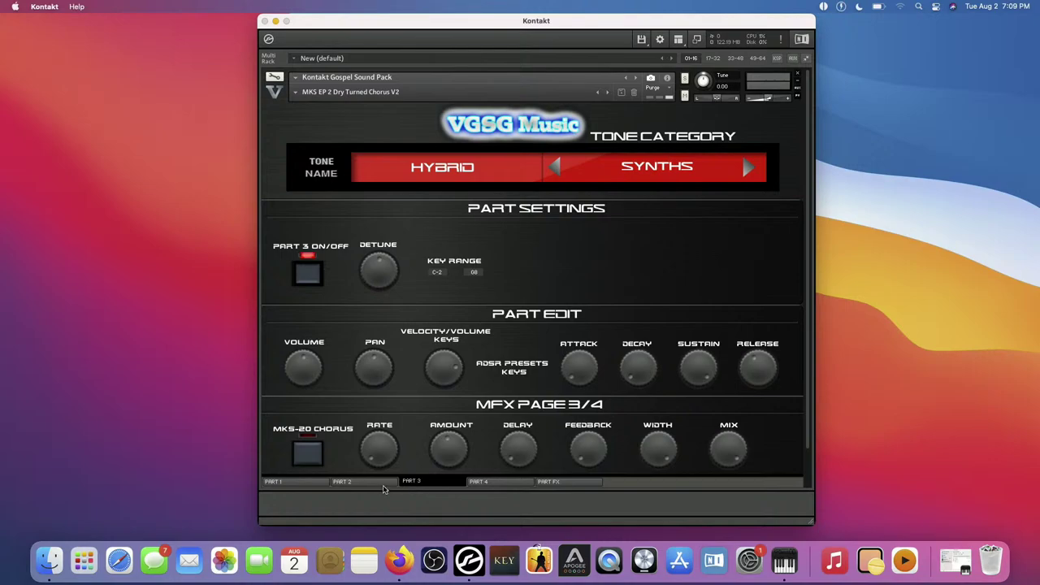
click(382, 484)
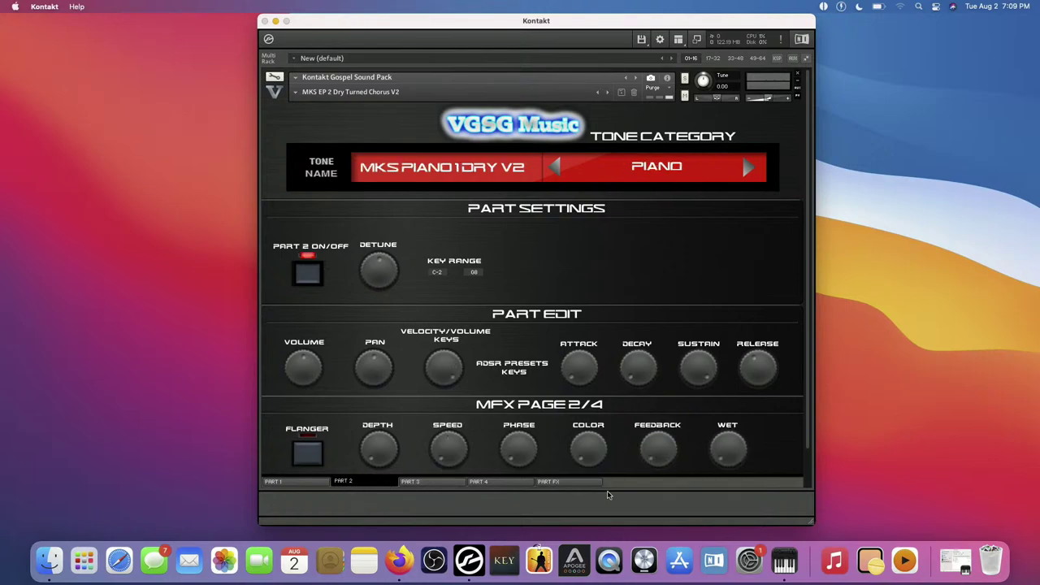
click(307, 484)
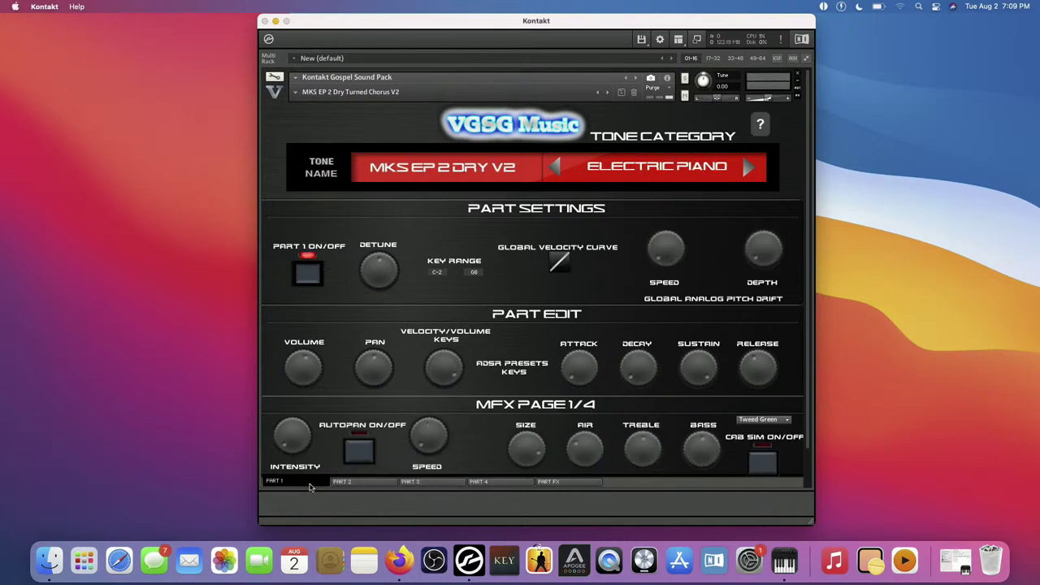
Step: Turn on the MKS-20 chorus in Part 1's effects, set its width to 100% and raise its amount to about the middle
click(544, 483)
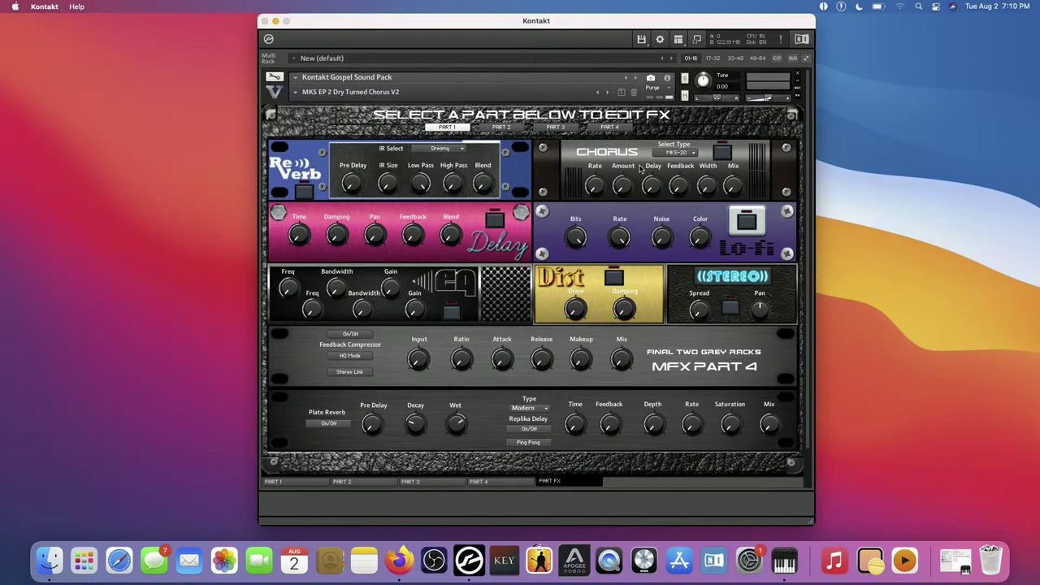
click(730, 151)
drag(707, 188, 709, 181)
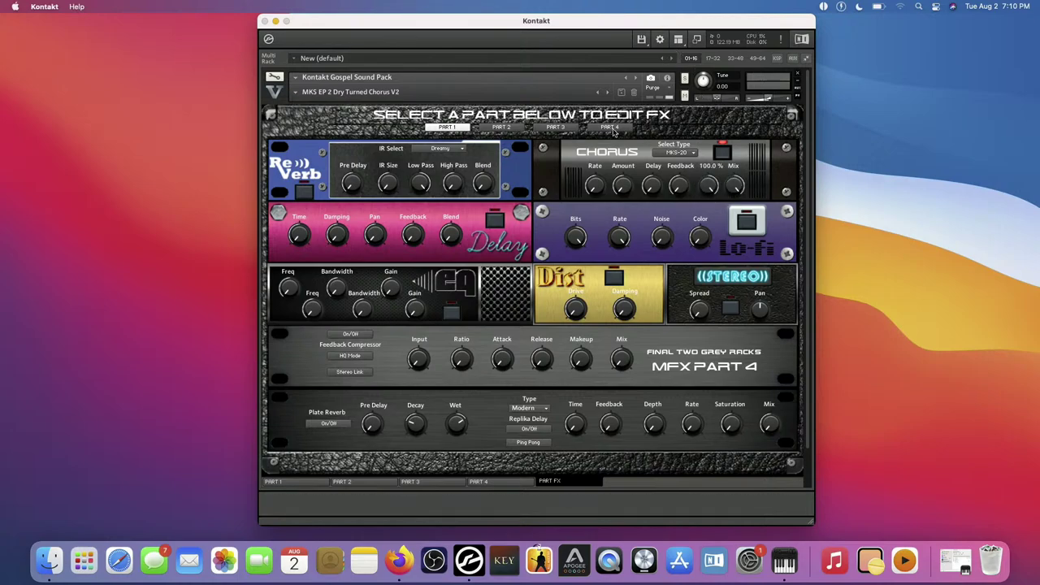
drag(630, 181, 602, 112)
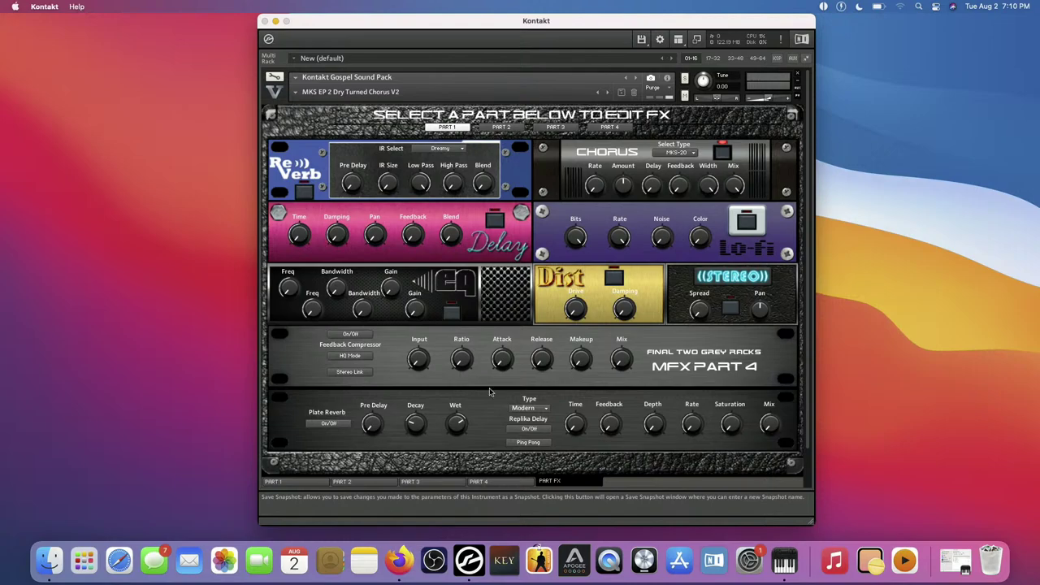
Step: Switch Parts 2 and 3 off to hear Part 1's chorused electric piano alone, and switch both layers back on
click(319, 484)
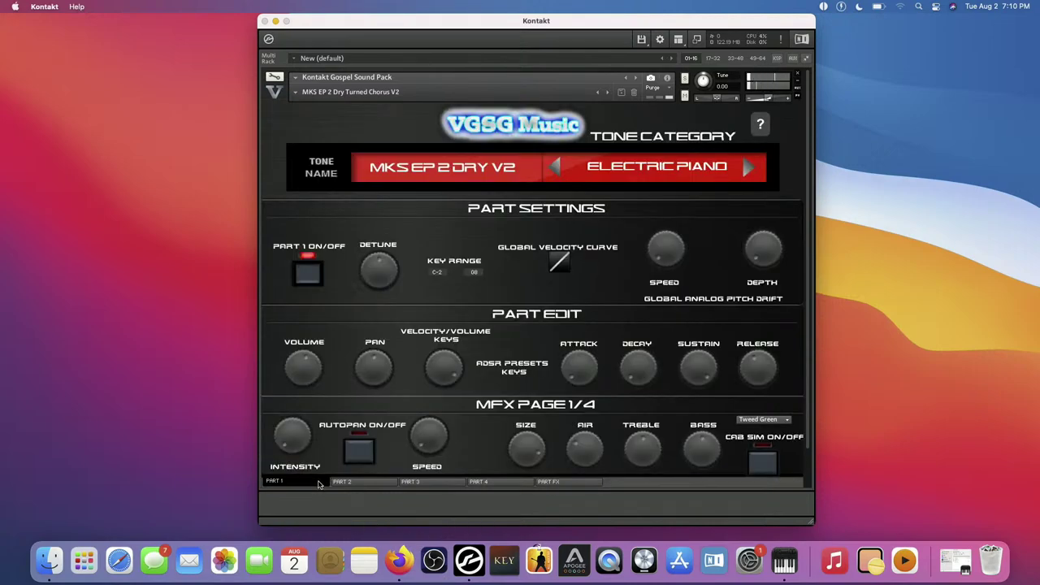
click(435, 483)
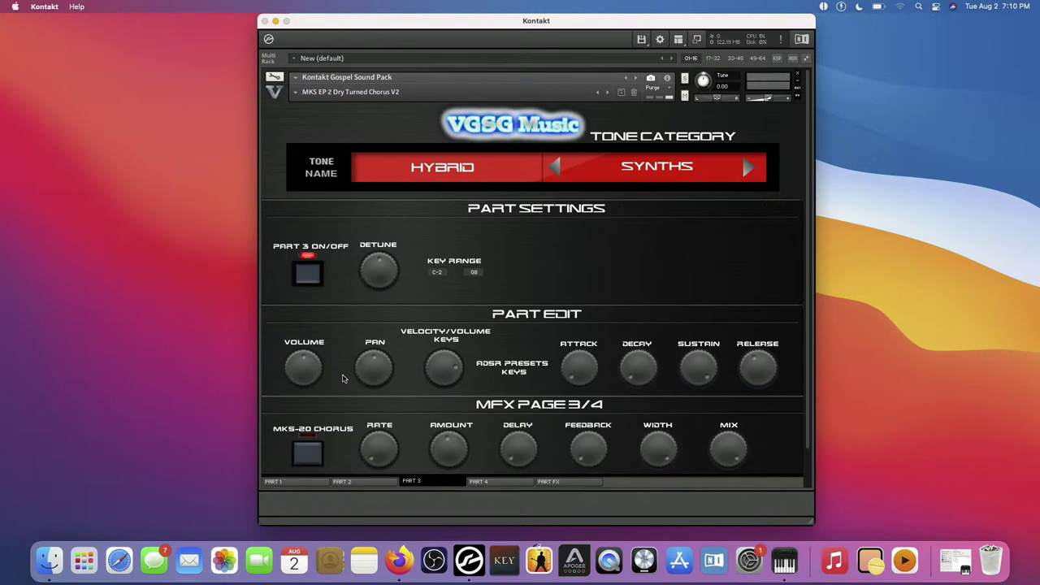
click(350, 483)
click(308, 276)
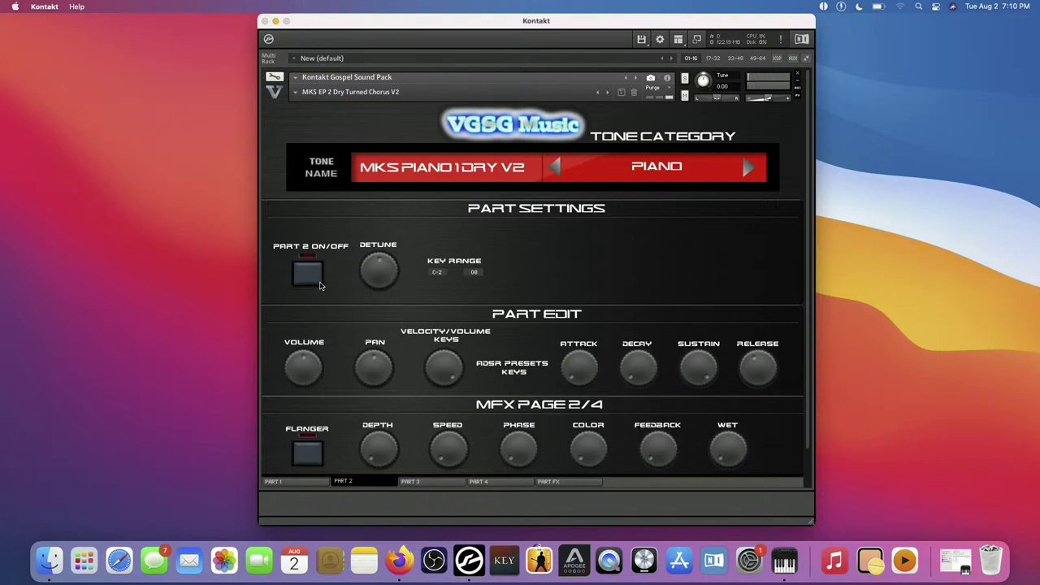
click(320, 285)
click(423, 483)
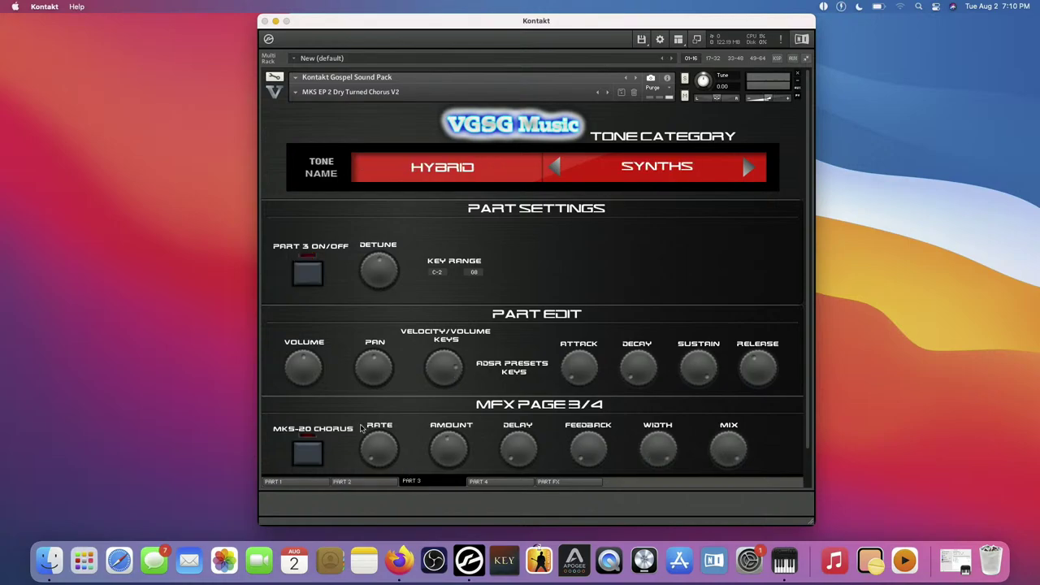
click(296, 284)
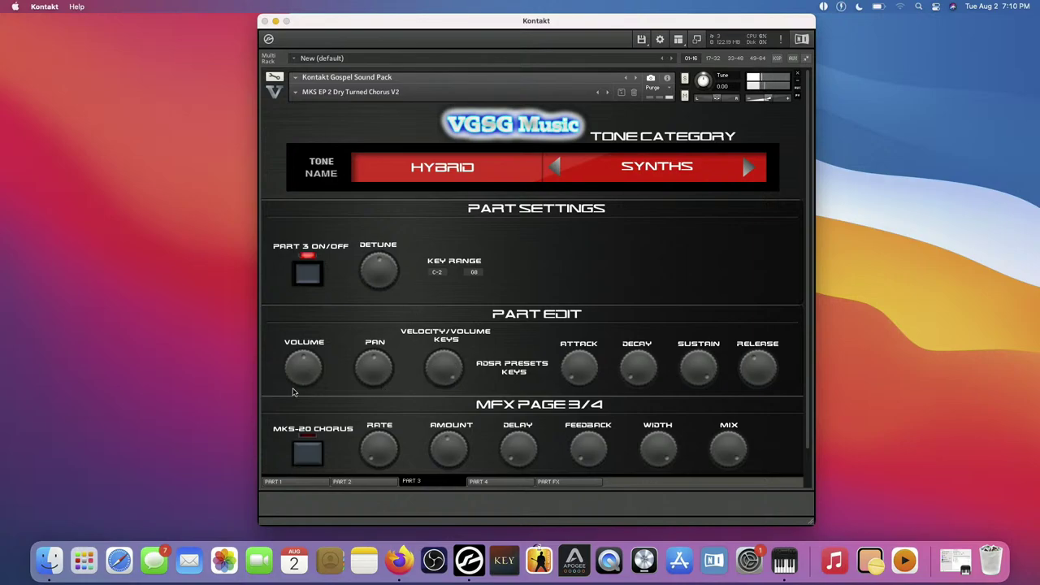
Step: Fine-tune Part 3's volume and save the layered sound as a new snapshot named Church Time
mouse_move(294, 389)
mouse_down()
mouse_move(277, 417)
mouse_move(299, 418)
mouse_move(306, 380)
mouse_up()
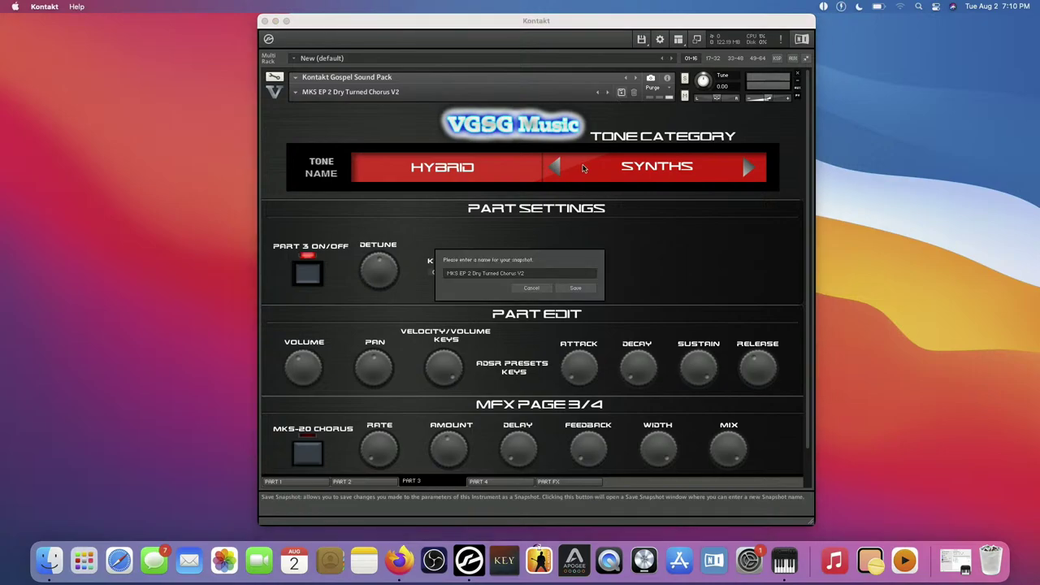
click(650, 77)
drag(524, 273, 303, 248)
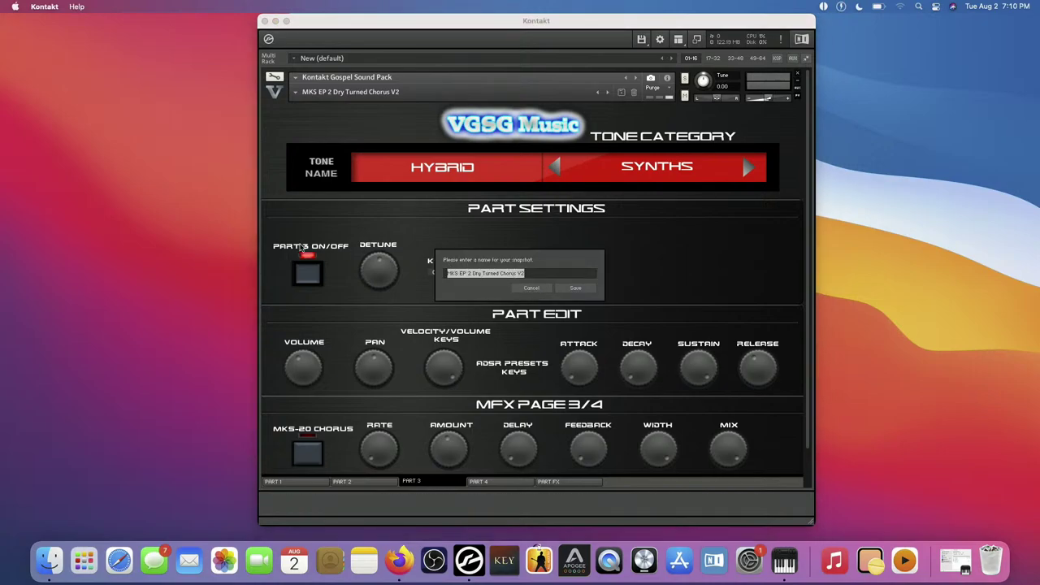
text(P)
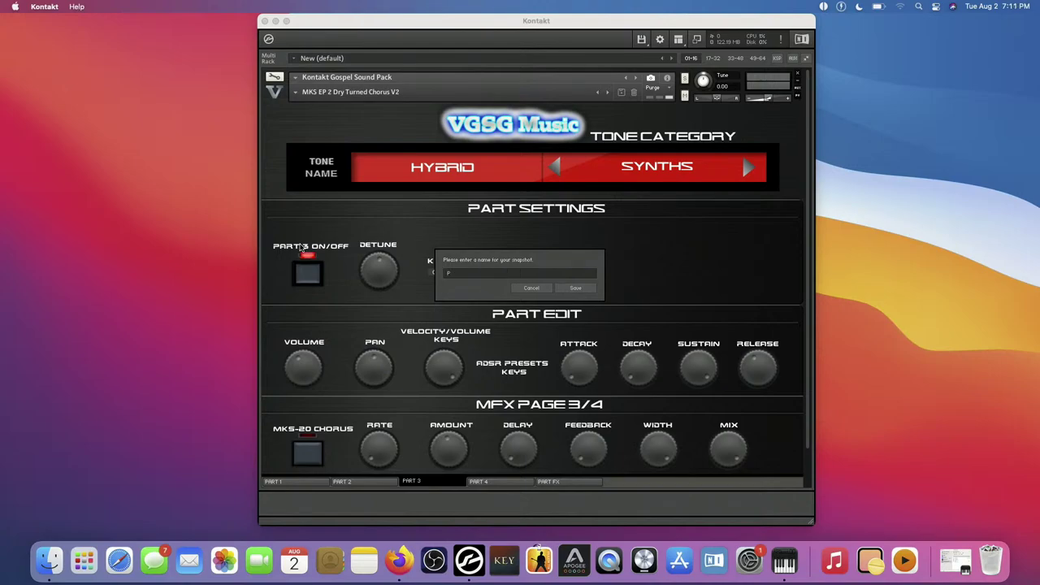
key(BackSpace)
text(Church Time)
key(Return)
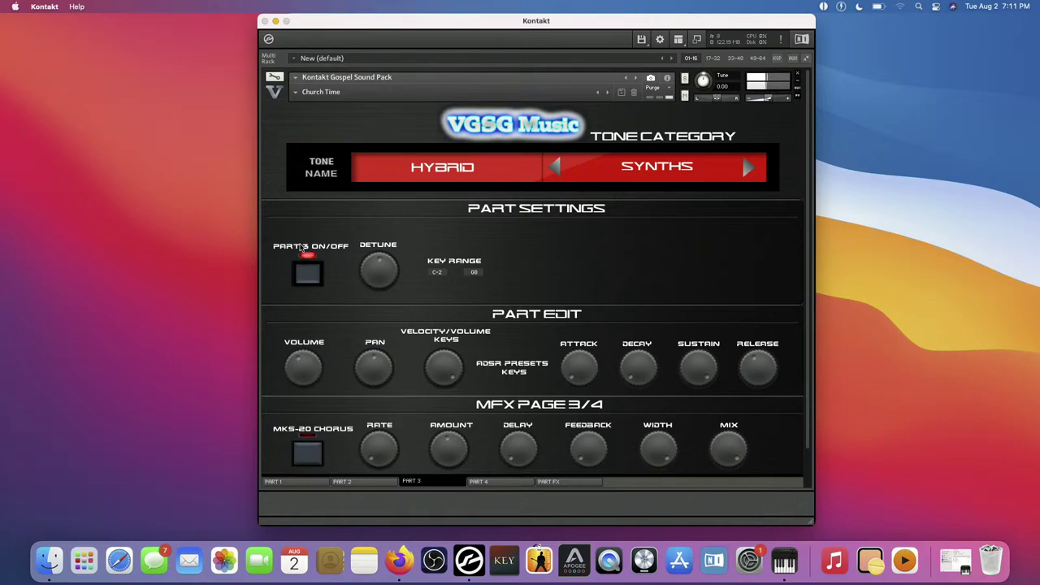
Step: Switch on Part 4, assign it the J-Pop Brass tone from the Synths category and lower its volume
click(496, 486)
click(759, 170)
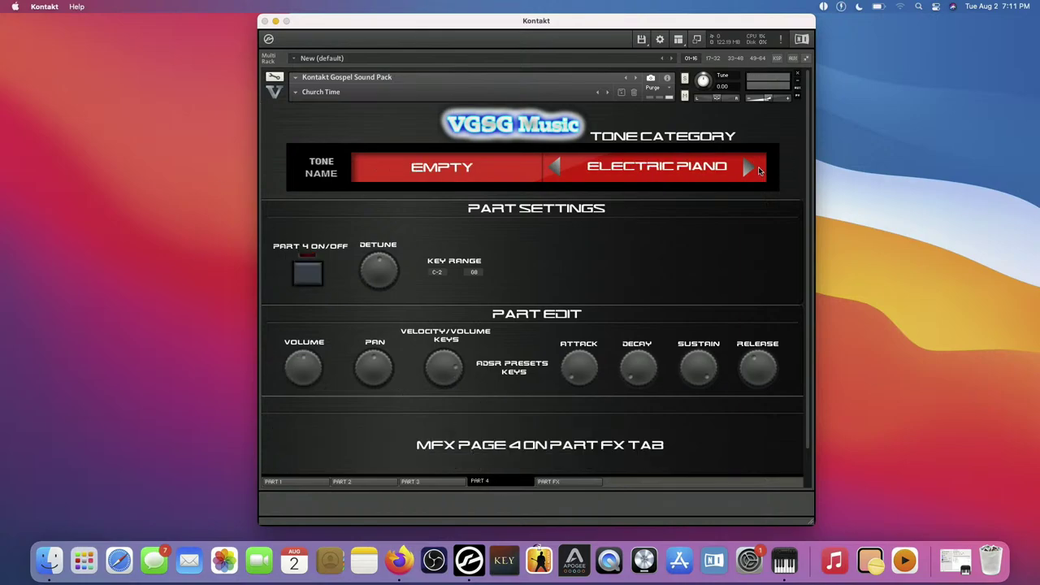
click(759, 170)
click(760, 170)
click(759, 170)
click(759, 170)
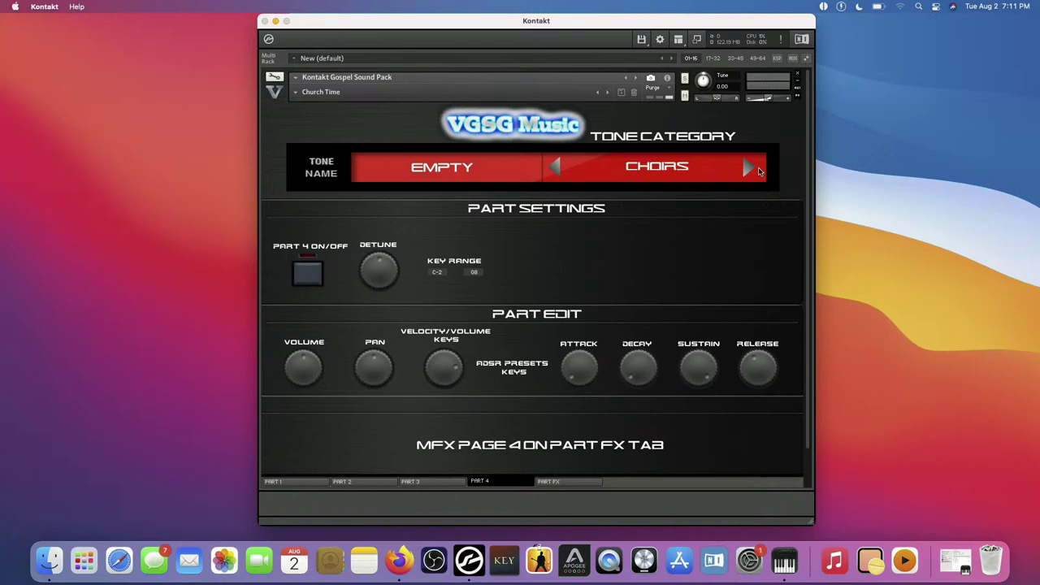
click(760, 170)
click(434, 186)
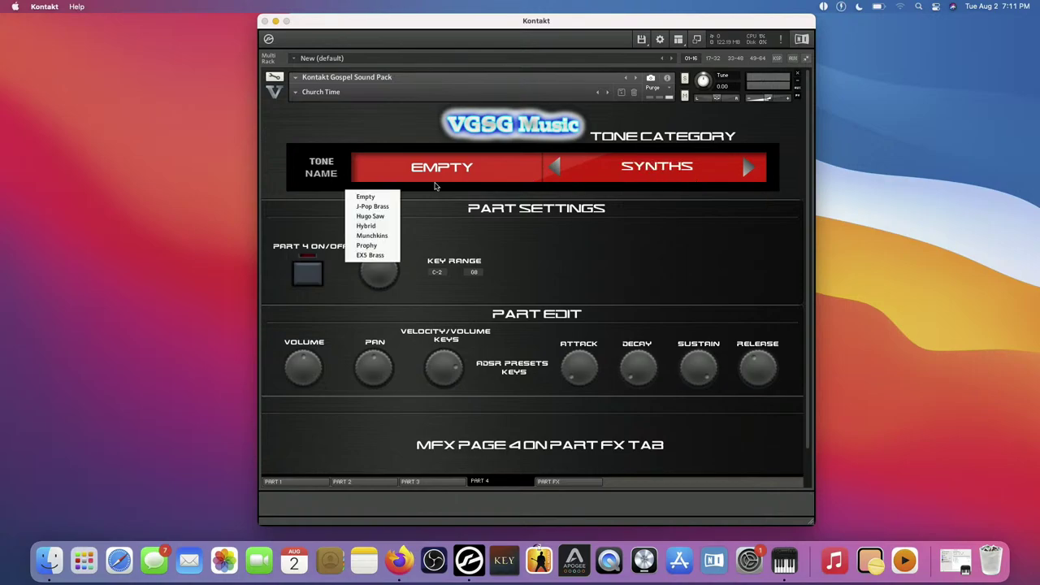
click(376, 208)
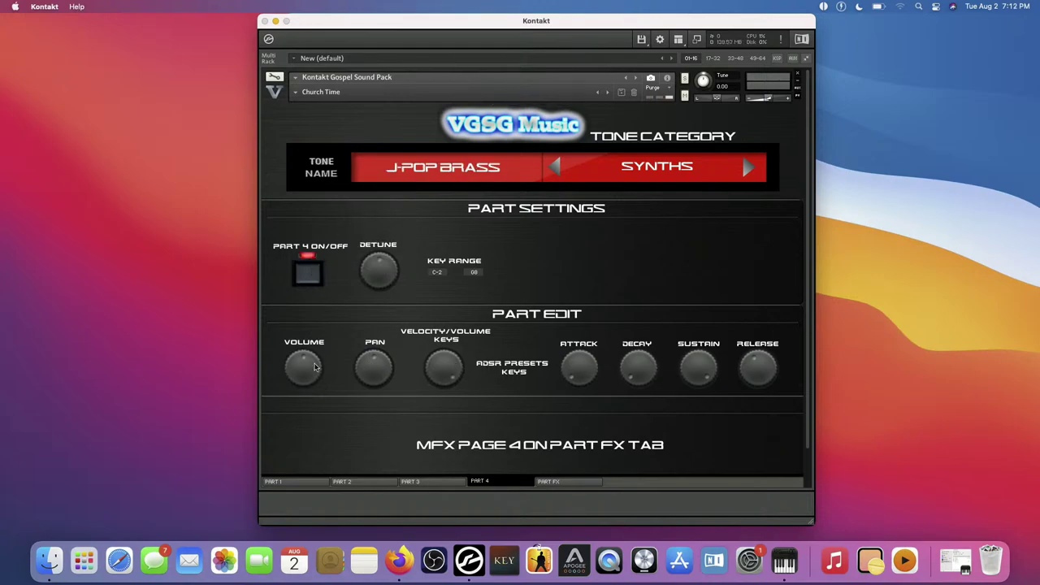
drag(315, 366, 295, 399)
Step: Save the brass-layered version as a separate snapshot named Shout Time
click(621, 92)
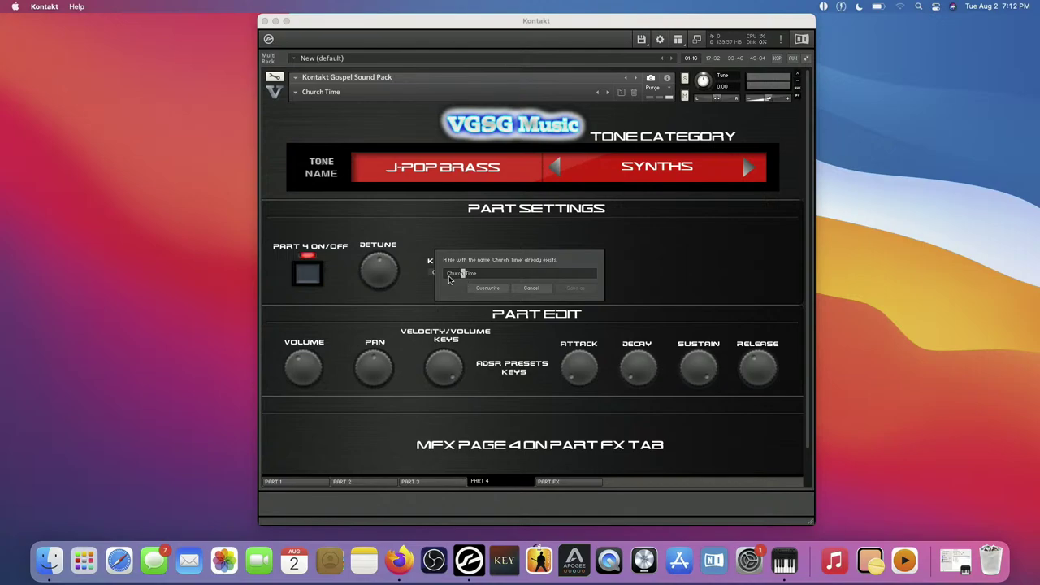
double_click(454, 274)
text(Sh)
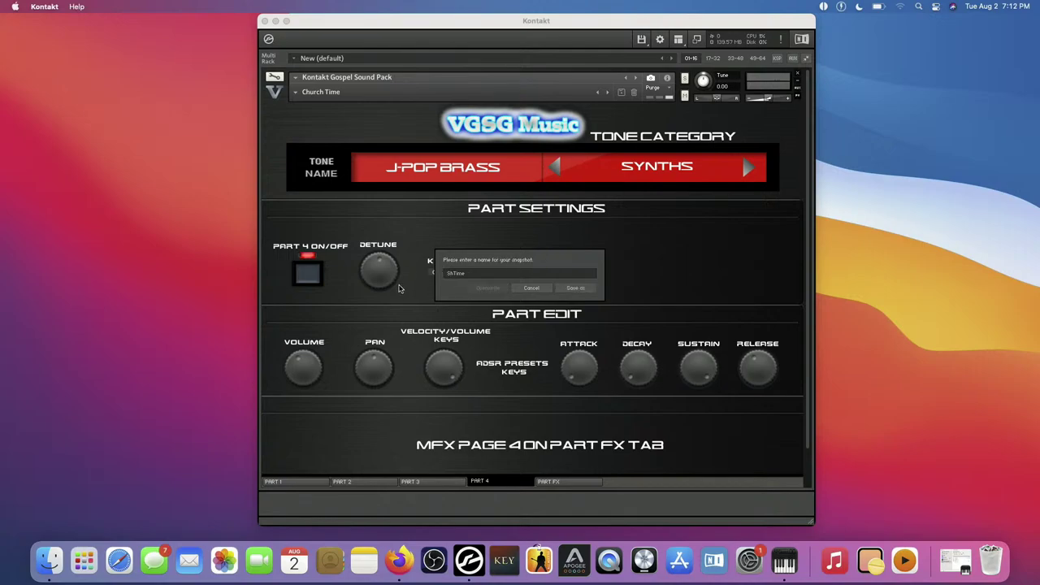
text(out)
key(Return)
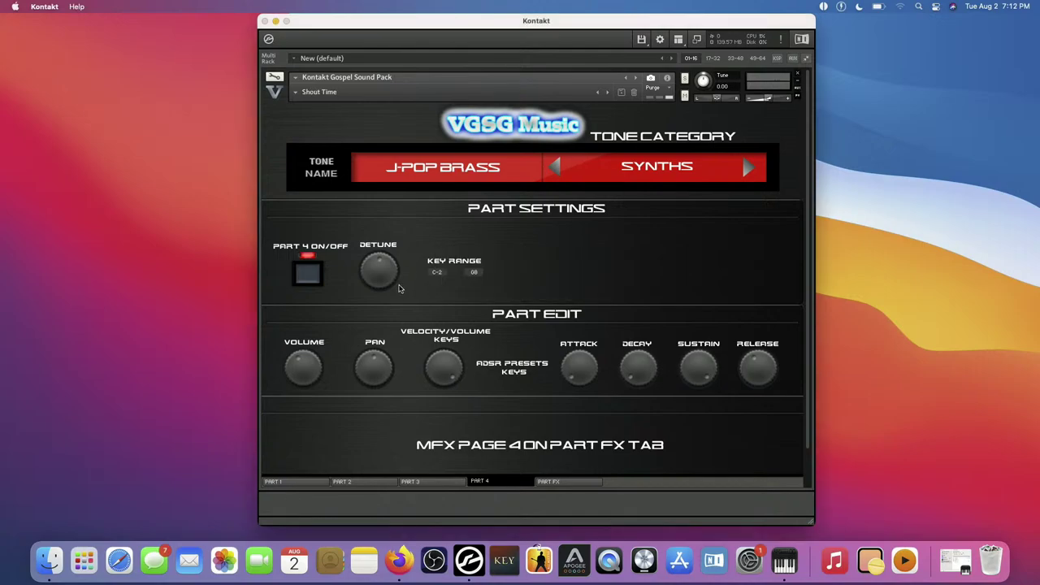
Step: Recall the saved PwrGrnd+MK Rhodes Strings, Shout Time and Church Time snapshots to compare their sounds
click(294, 94)
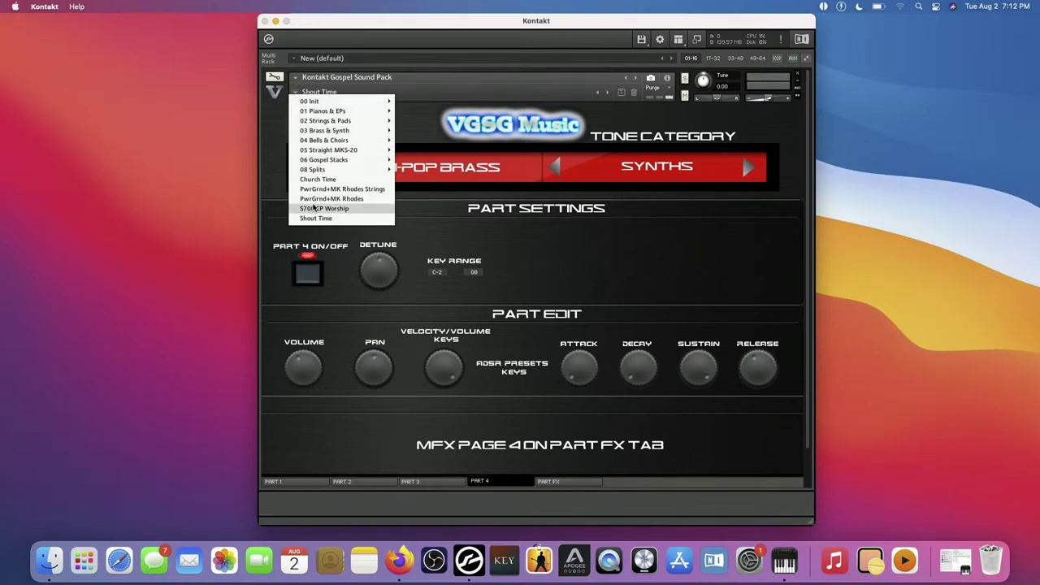
click(316, 188)
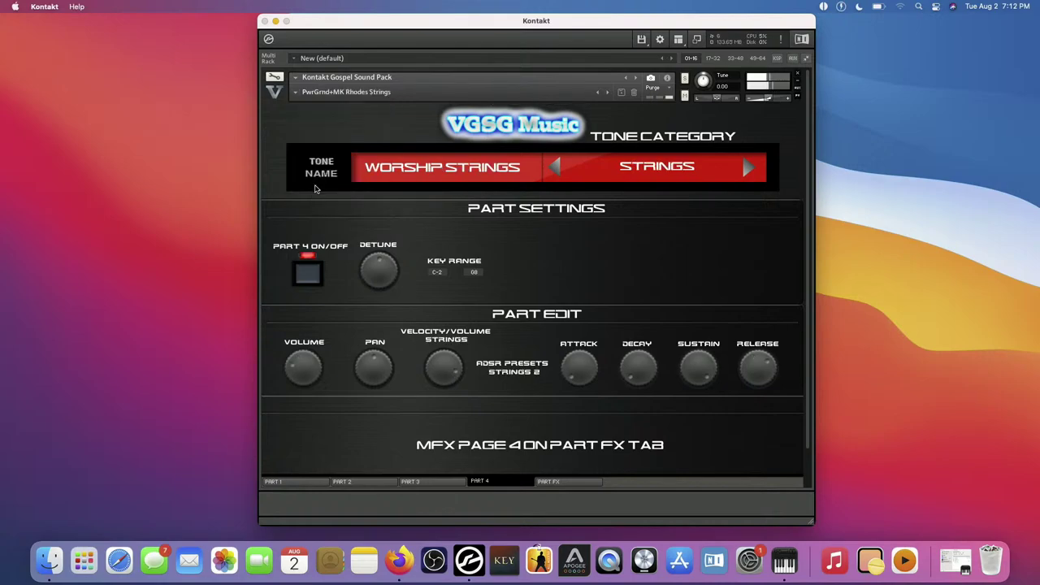
click(307, 92)
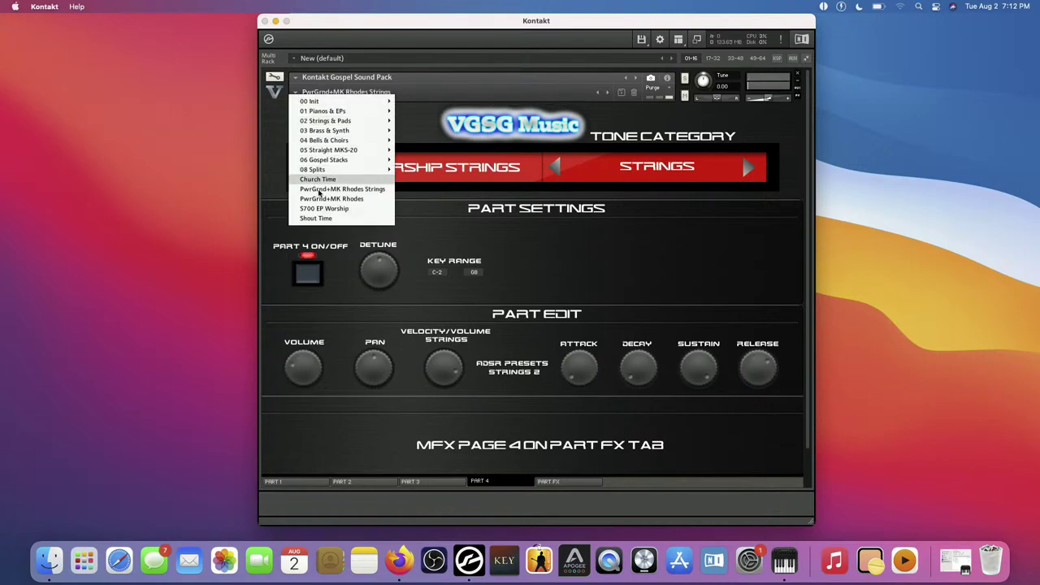
click(317, 218)
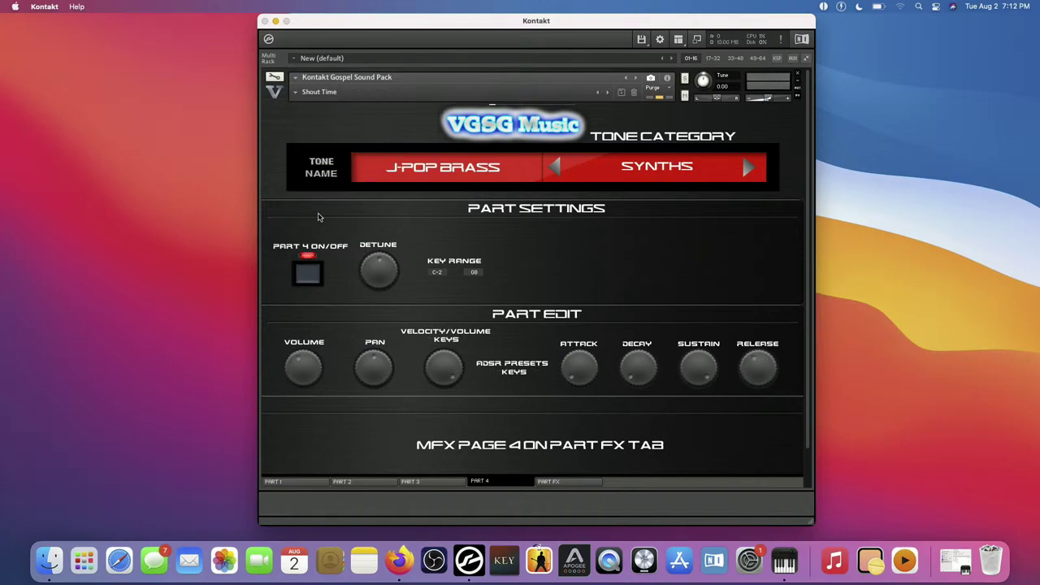
click(307, 92)
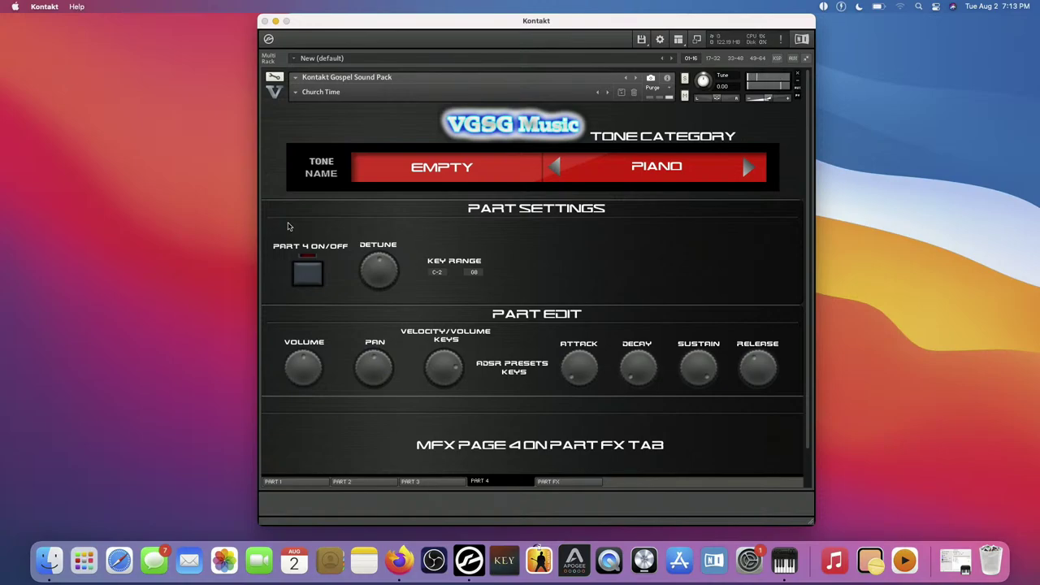
Step: Load the Hollywood Ready snapshot from the 02 Strings & Pads category
click(296, 94)
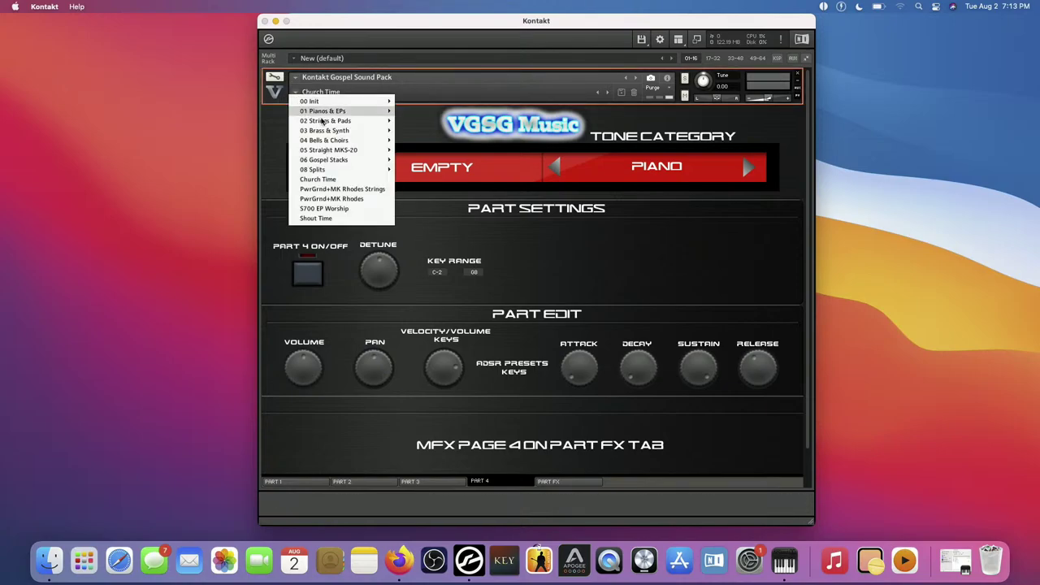
mouse_move(384, 142)
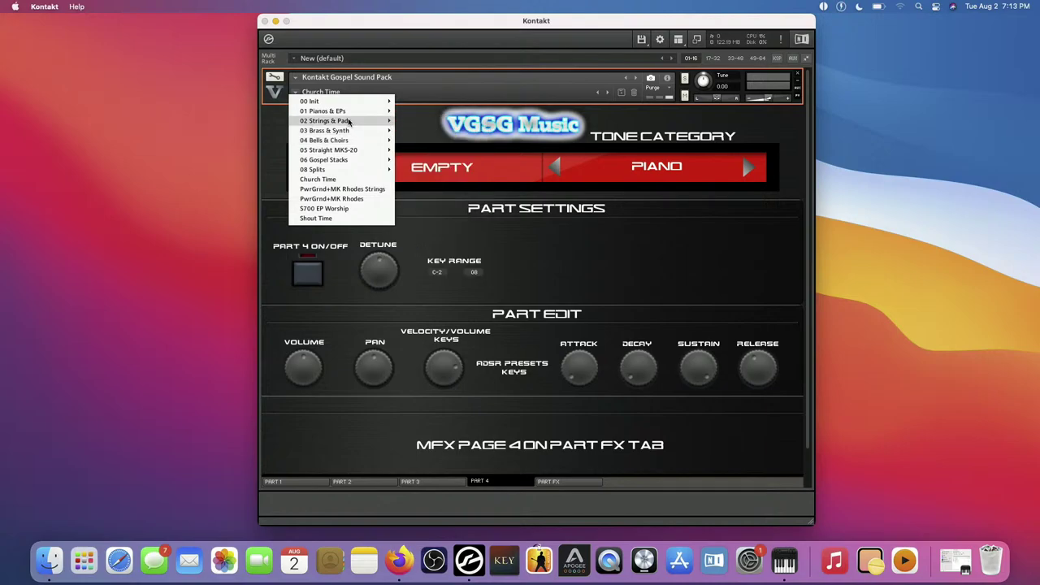
mouse_move(349, 121)
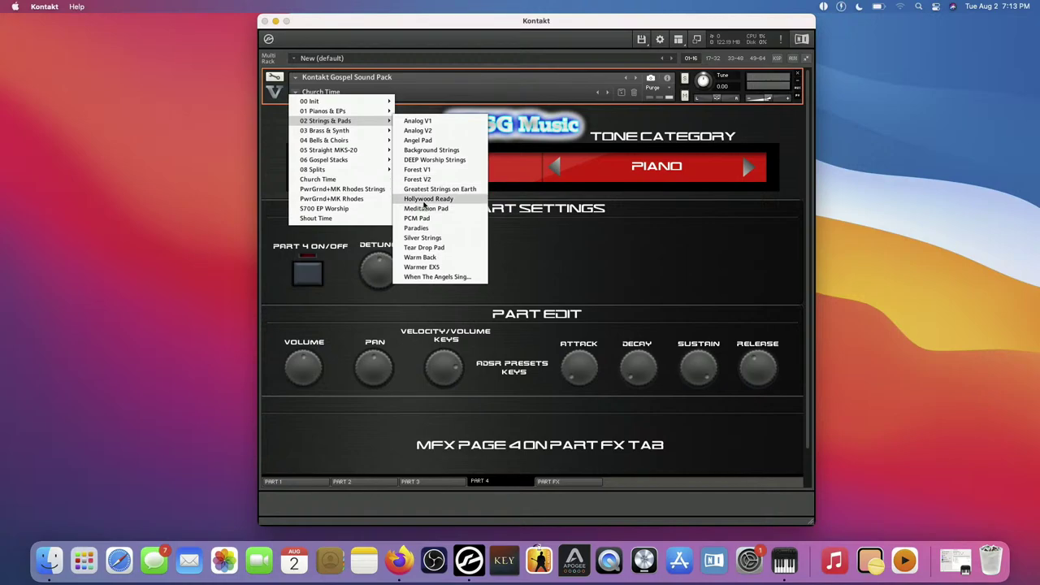
click(423, 201)
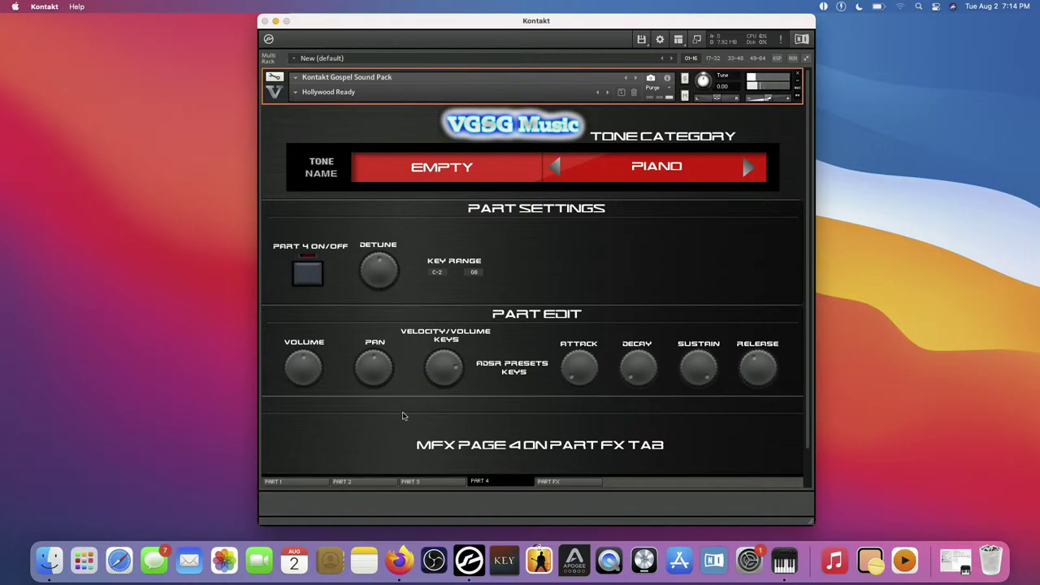
Step: Switch on Part 2 and assign it the S700 Grand V2 piano tone beneath the strings
click(308, 483)
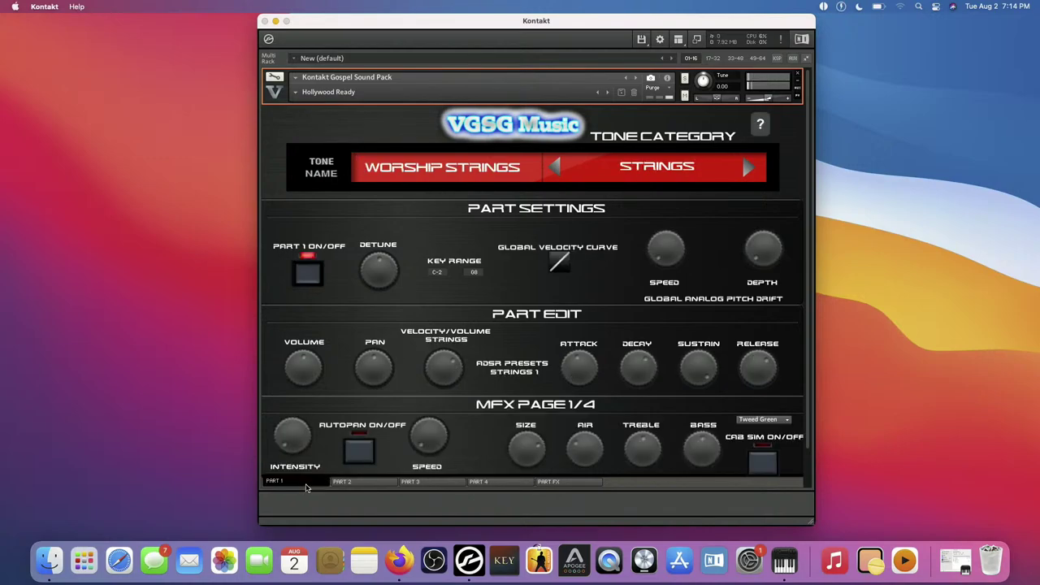
click(380, 486)
click(310, 285)
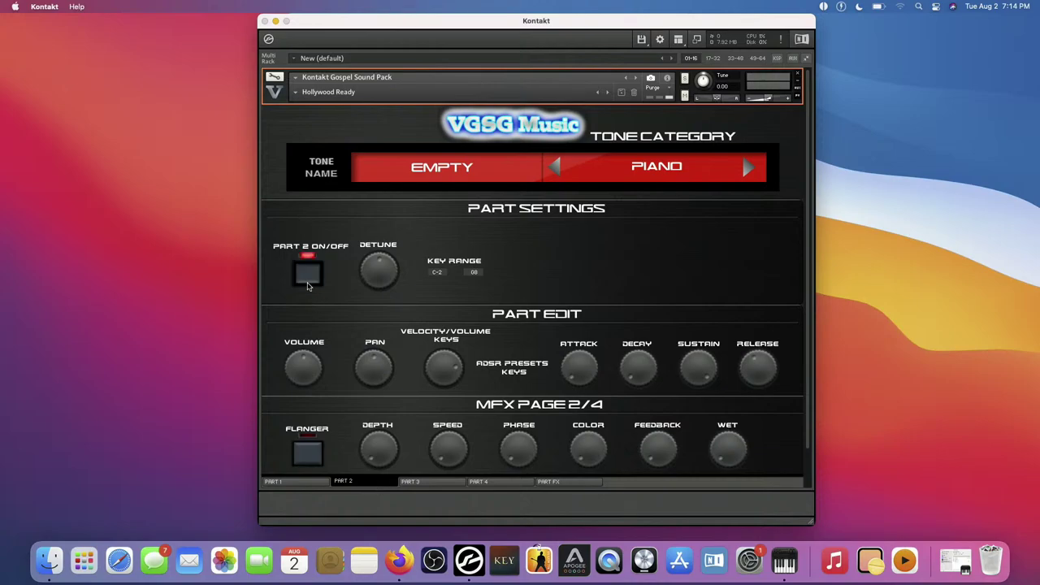
click(444, 178)
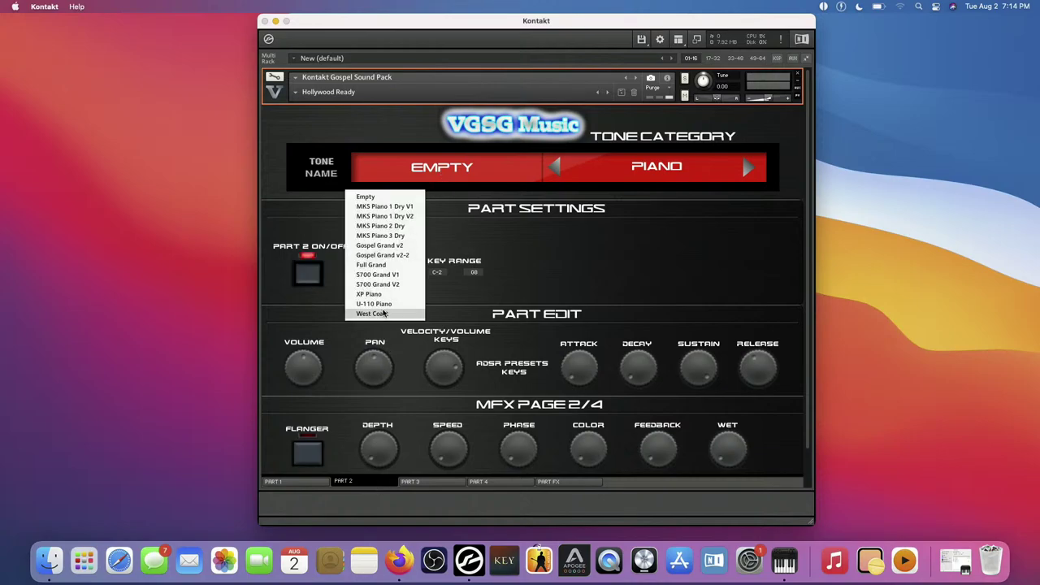
click(388, 286)
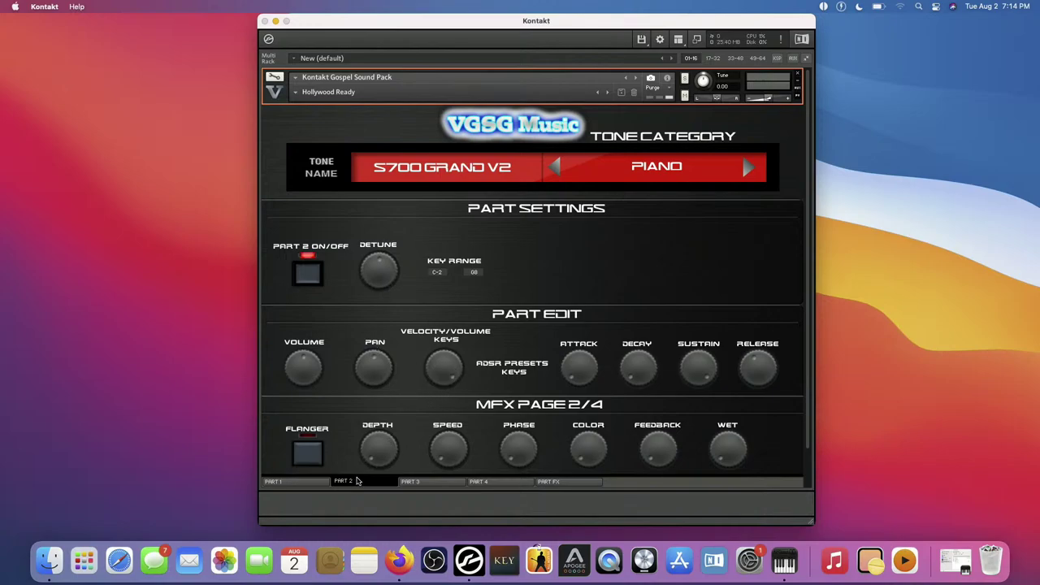
Step: Lower the volume of Part 1's Worship Strings to balance them with the piano, and return to Part 2
click(316, 481)
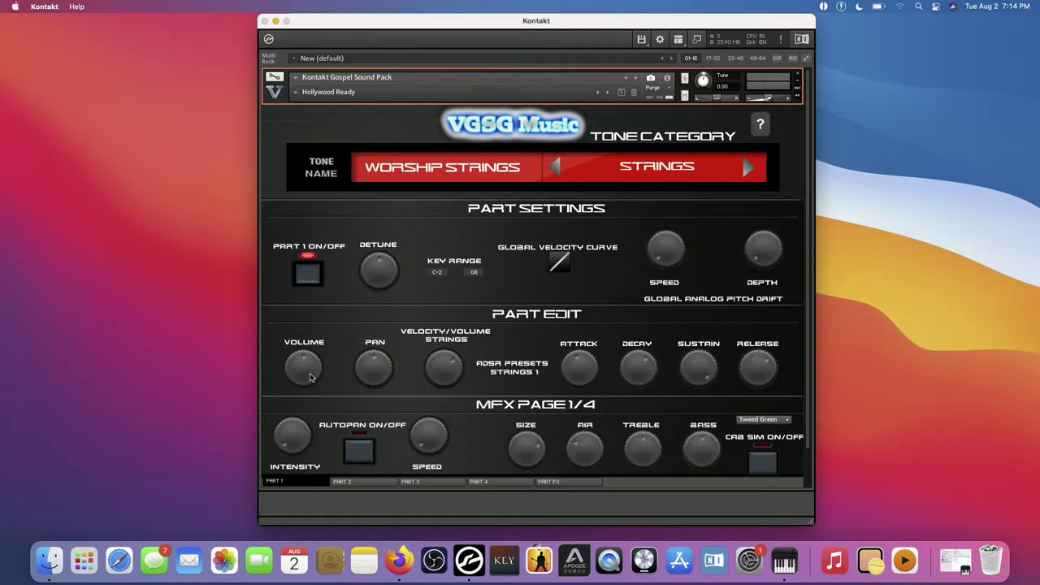
drag(310, 377, 298, 419)
click(391, 485)
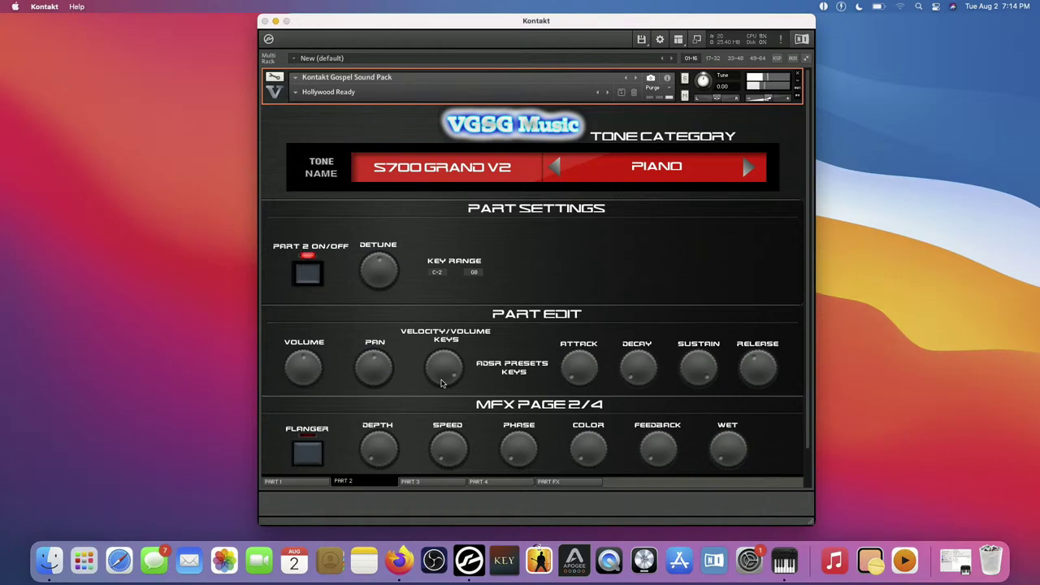
Step: Switch on Part 3 and assign it the Ensemble Bell tone from the Bells category
click(457, 487)
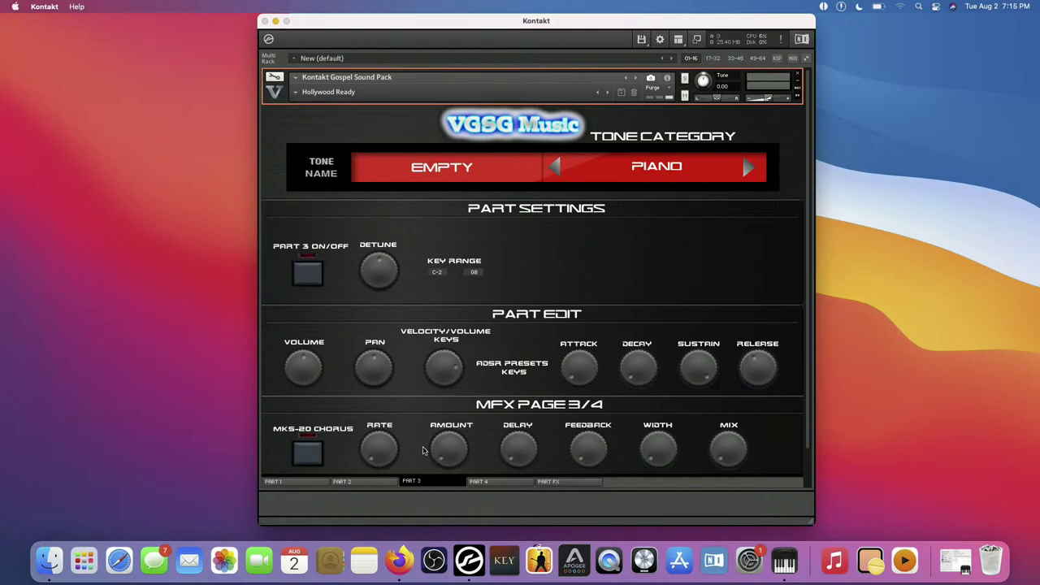
click(298, 276)
click(406, 178)
click(733, 179)
click(734, 180)
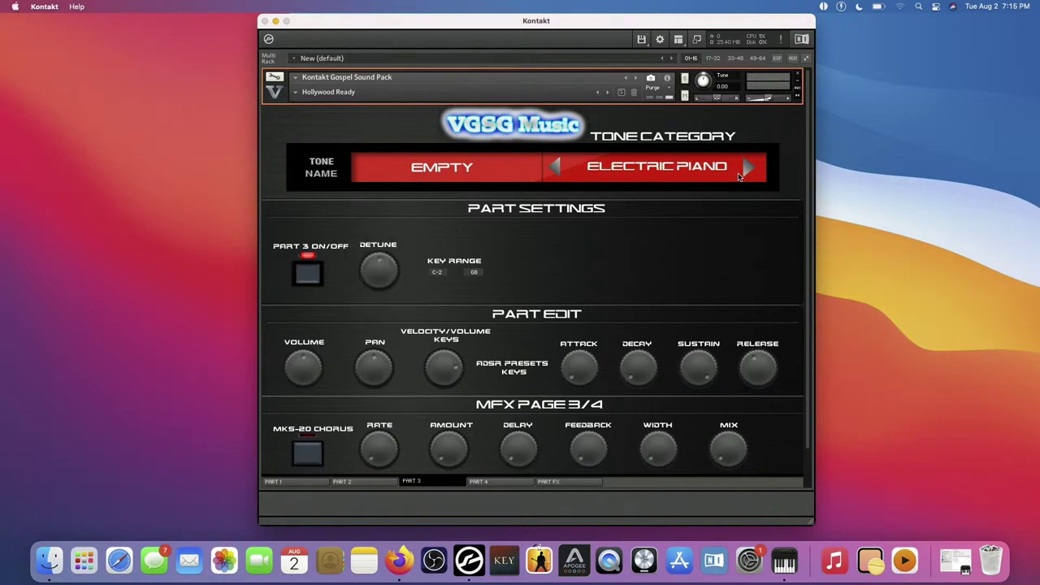
click(733, 179)
click(733, 179)
click(733, 180)
click(498, 173)
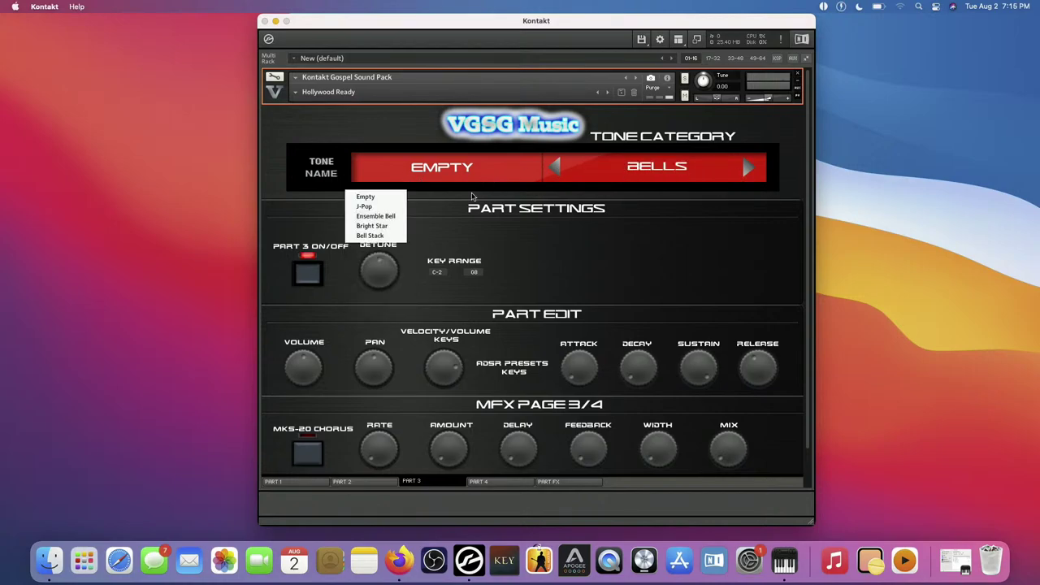
click(402, 221)
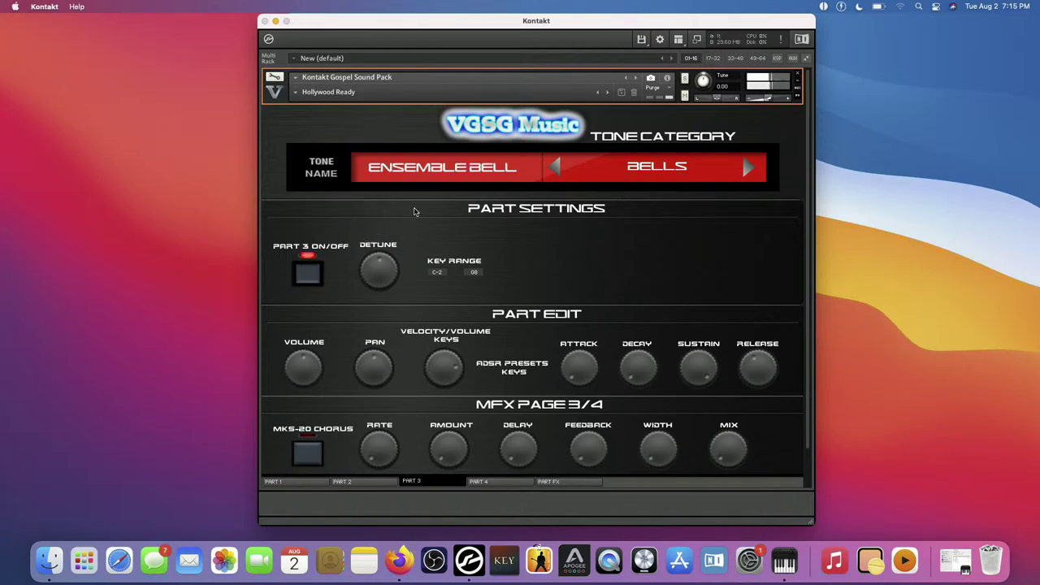
Step: Try the Bright Star bell on Part 3 and replace it with the J-Pop bell tone
click(438, 186)
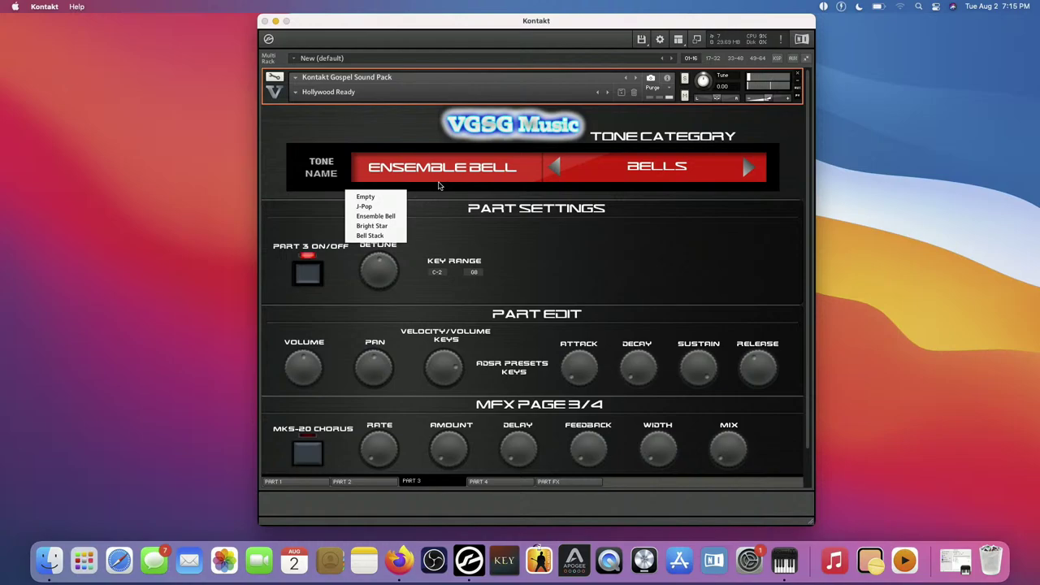
click(390, 226)
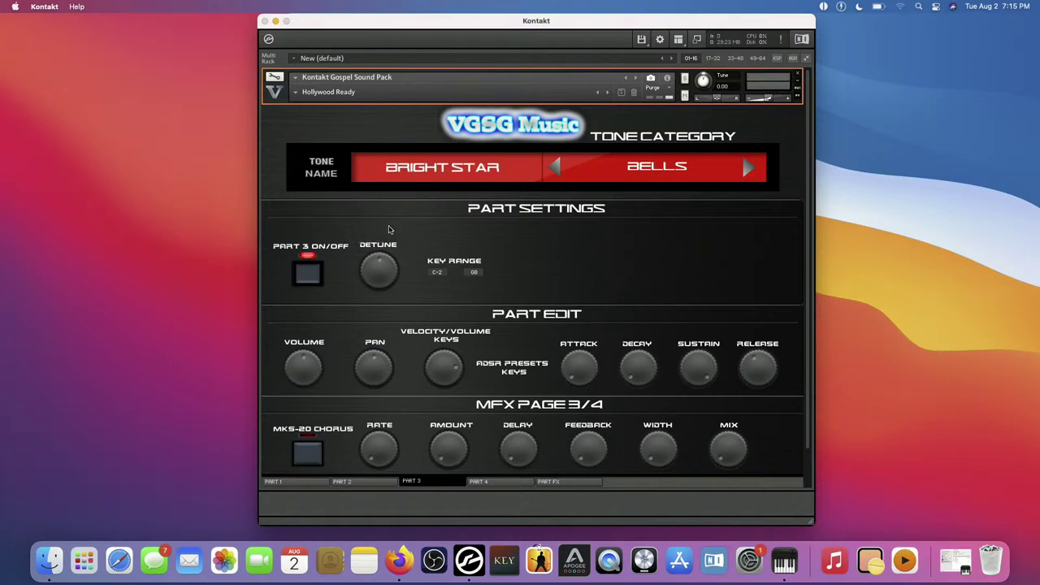
click(423, 185)
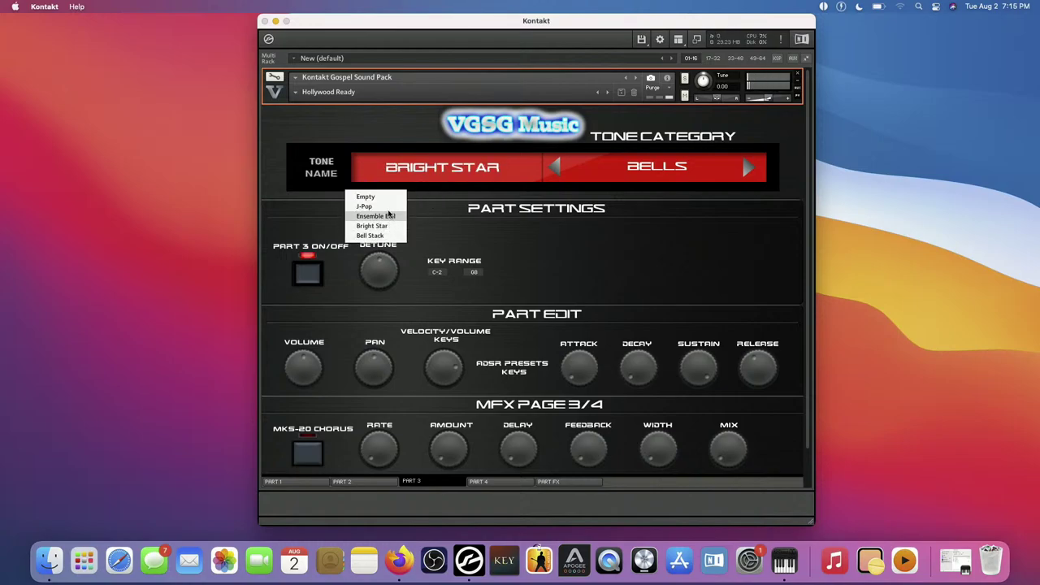
click(389, 206)
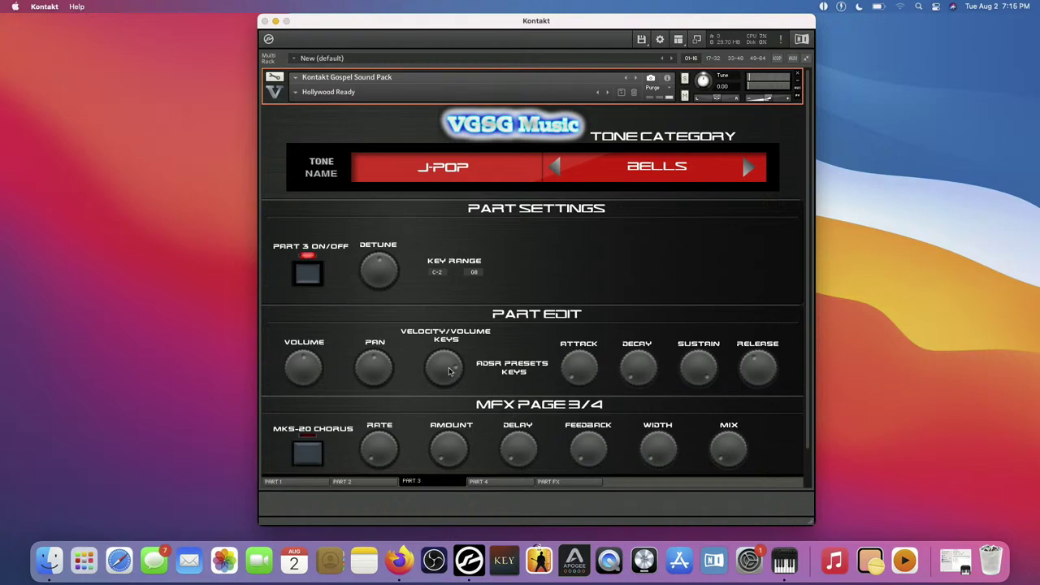
Step: Apply the Bells 1 ADSR preset to Part 3's J-Pop bell and lower the part's volume
click(457, 350)
click(478, 365)
click(526, 383)
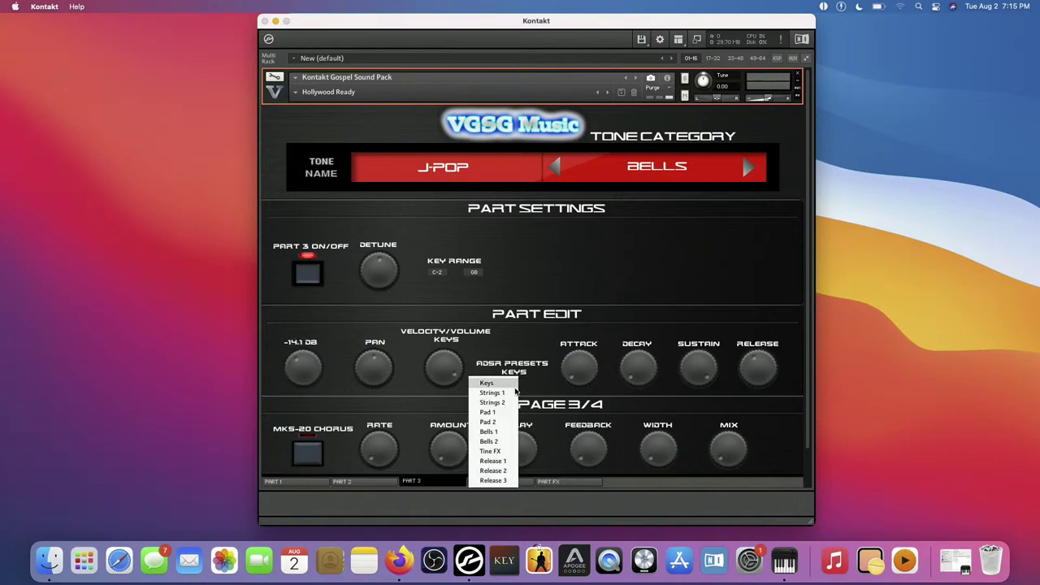
click(494, 432)
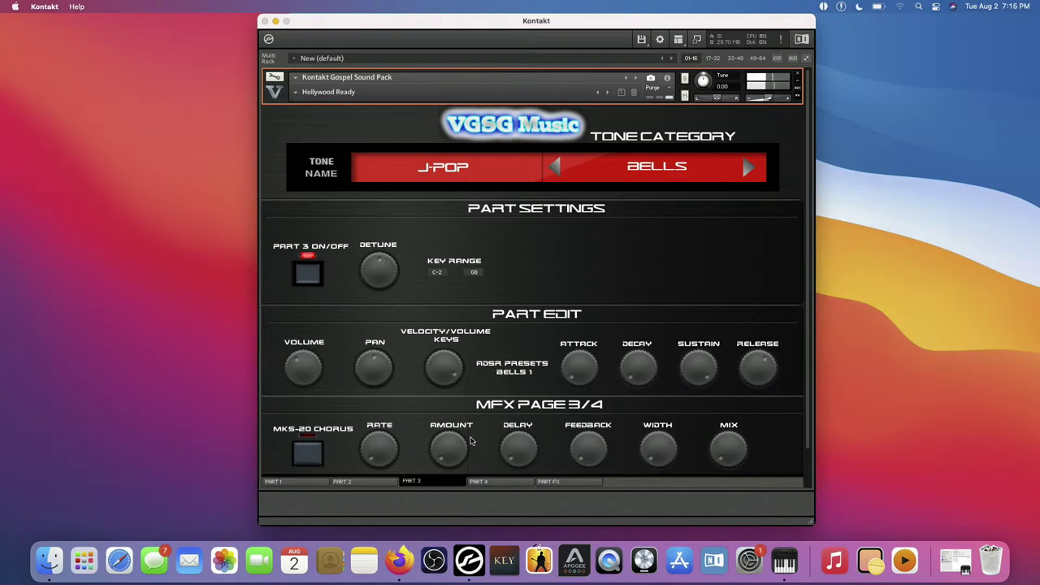
drag(290, 368, 286, 384)
drag(288, 383, 286, 390)
Step: Load the S700 Grand Worship snapshot from 01 Pianos & EPs and view its Part 2 and Part 1 settings
click(296, 95)
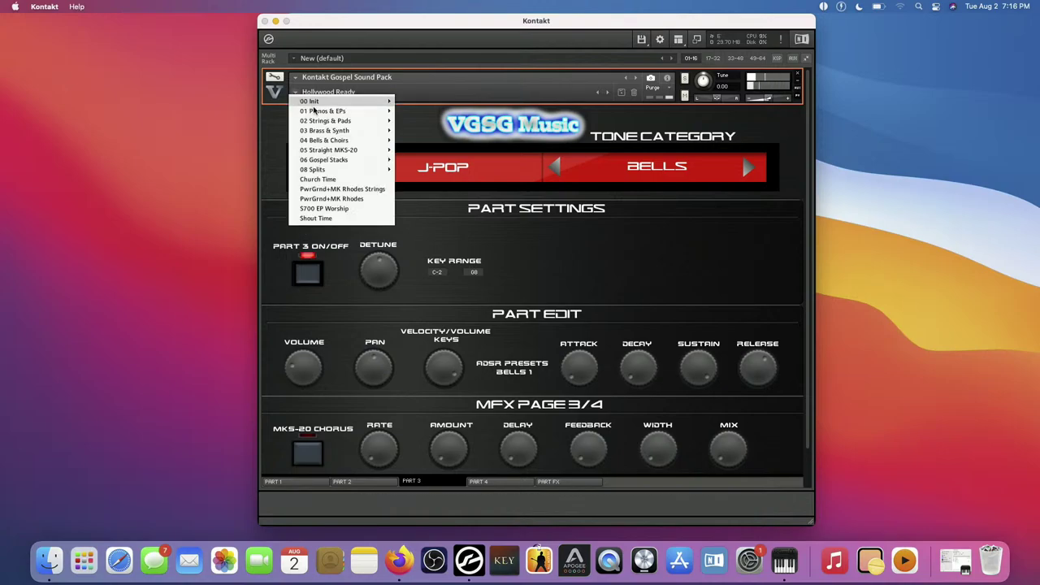
mouse_move(357, 120)
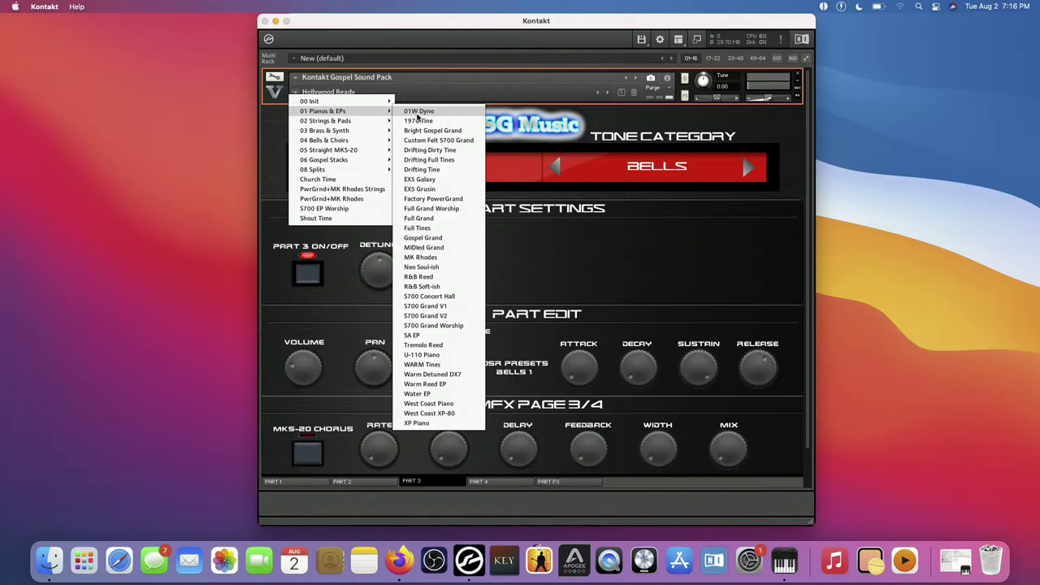
click(431, 326)
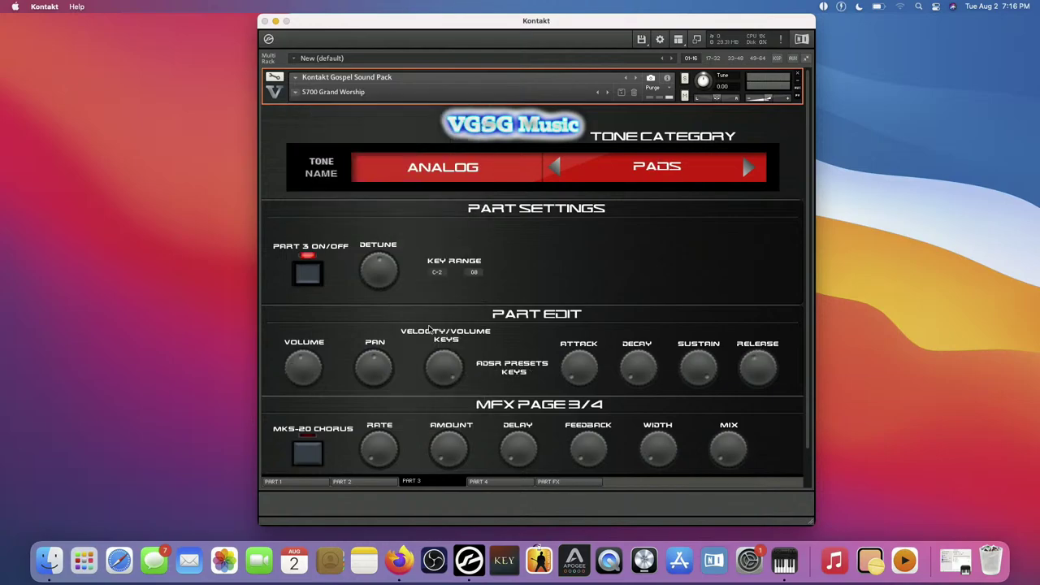
click(364, 484)
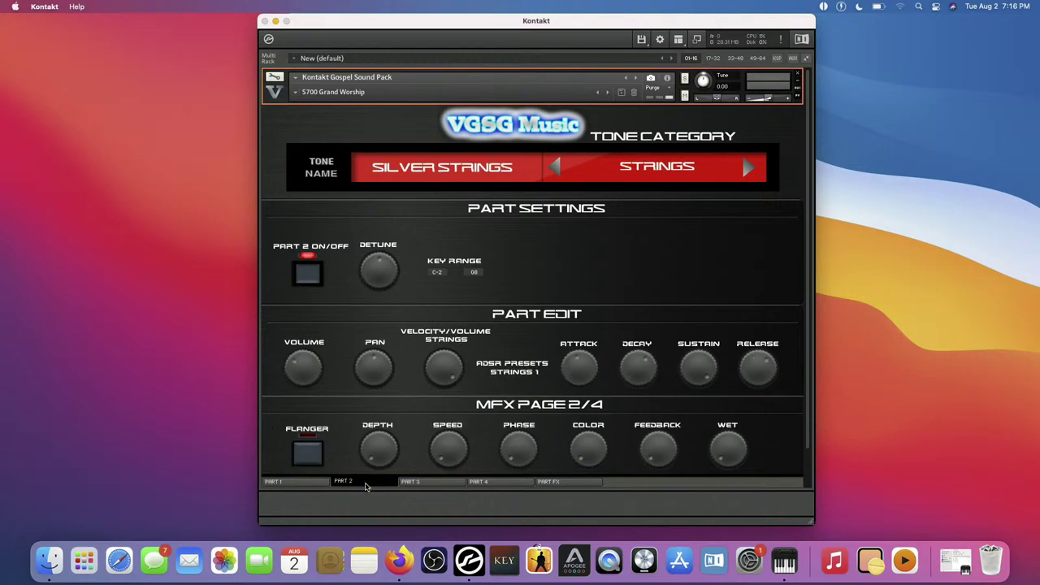
click(323, 486)
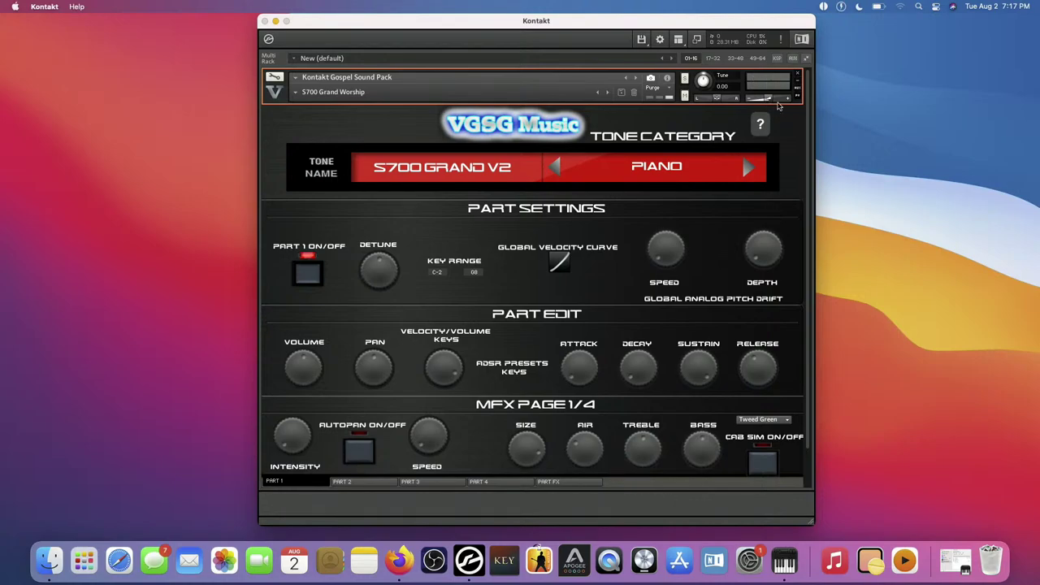
mouse_move(768, 101)
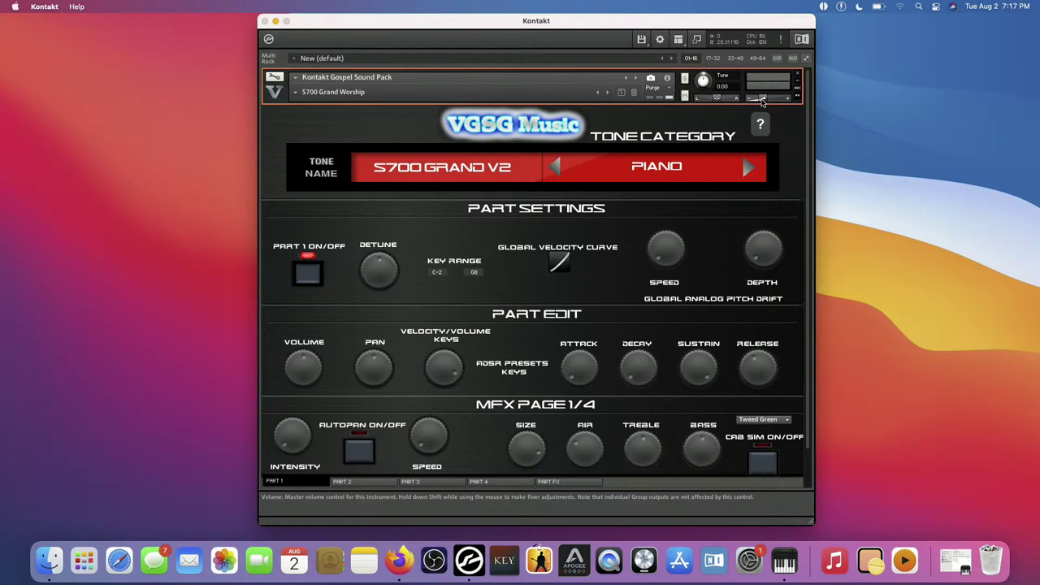
Step: Switch to Firefox, search Google for "vgsg music" and open the VGSG Music website
click(407, 556)
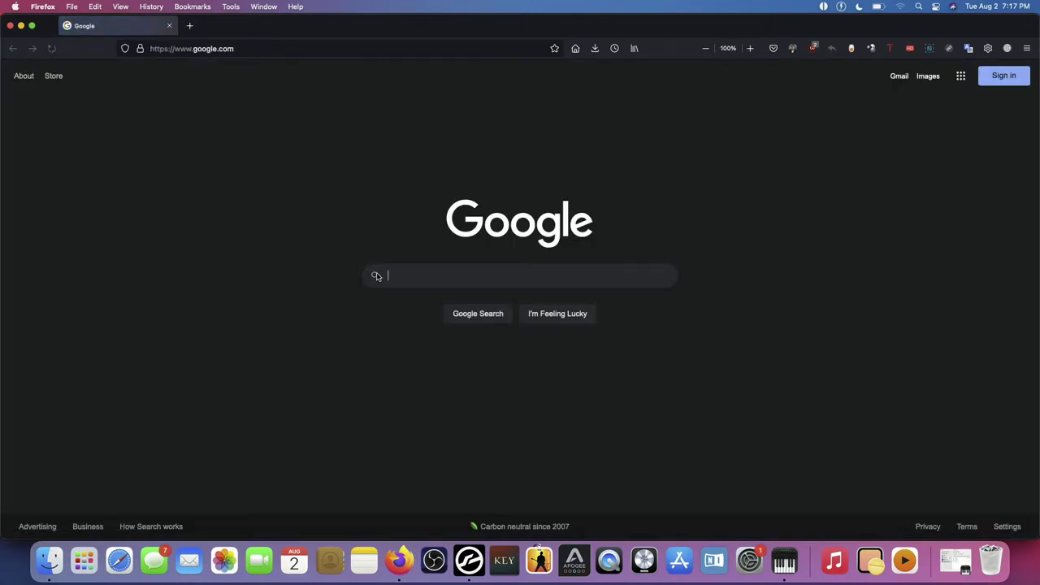
text(vgsg m)
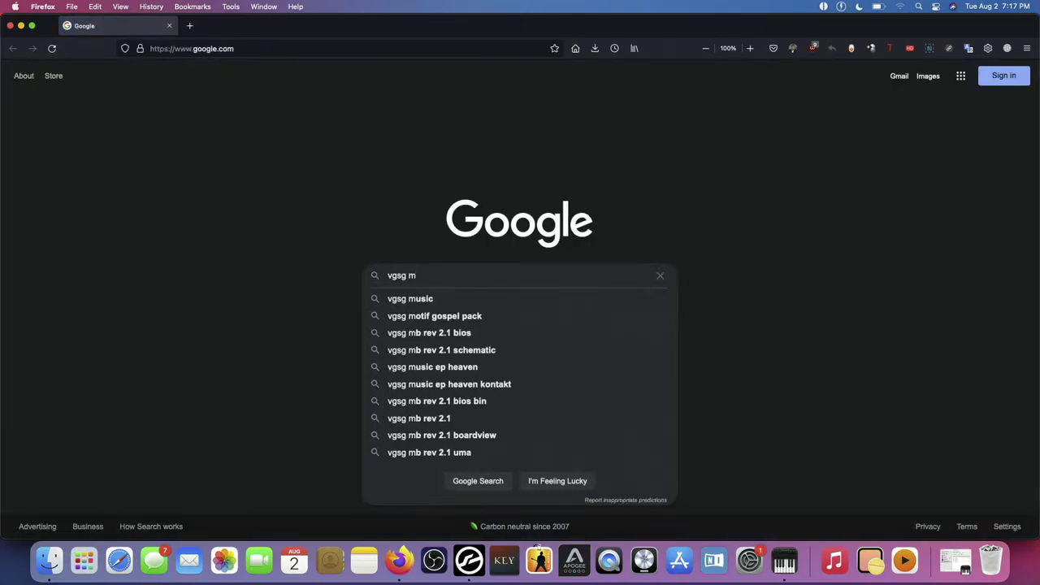
text(usic)
key(Return)
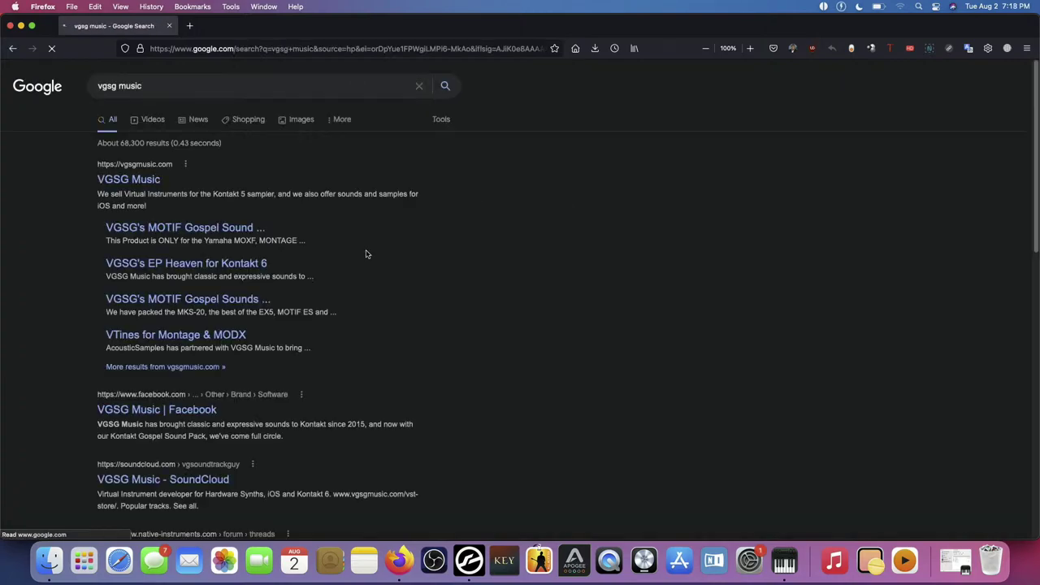
click(133, 179)
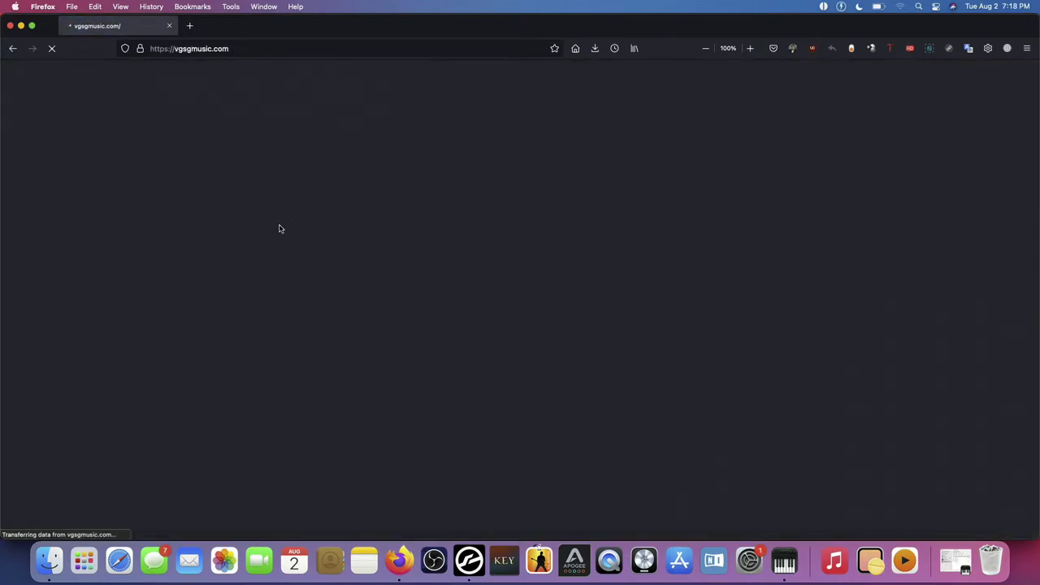
Step: Open the Kontakt Gospel Sound Pack product page from the site's Kontakt Libraries
mouse_move(346, 187)
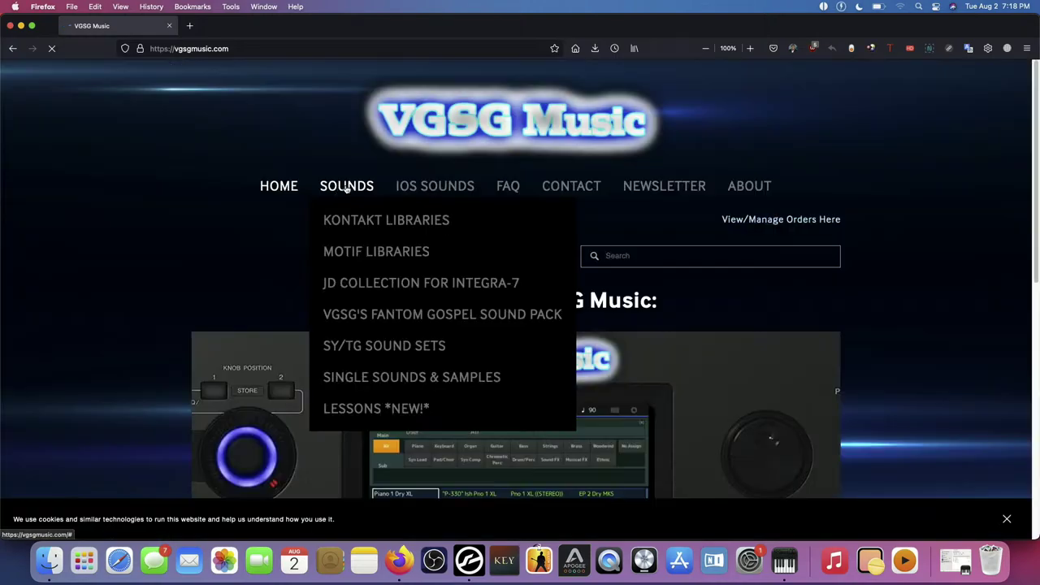
click(369, 225)
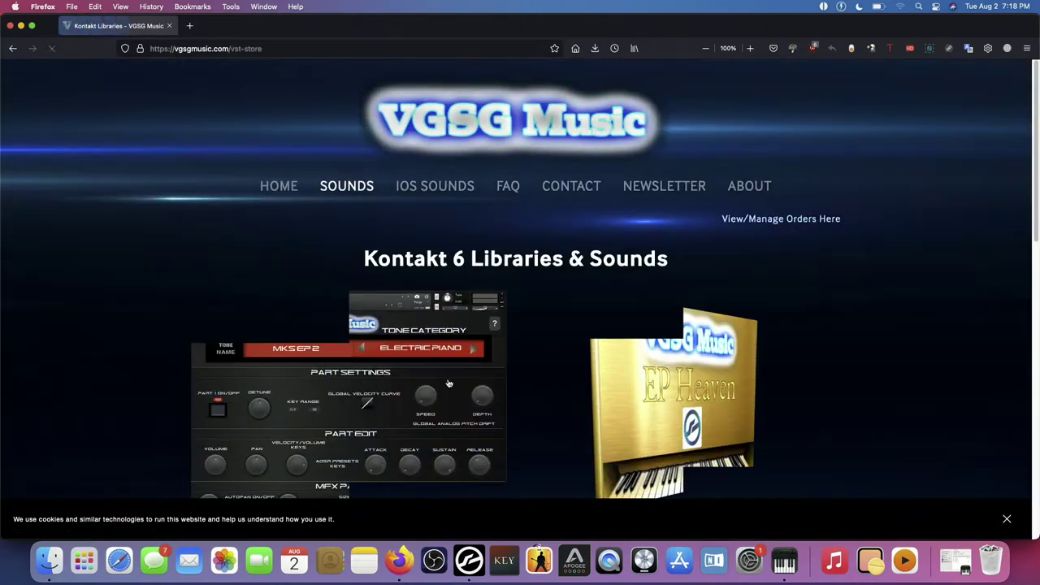
click(448, 383)
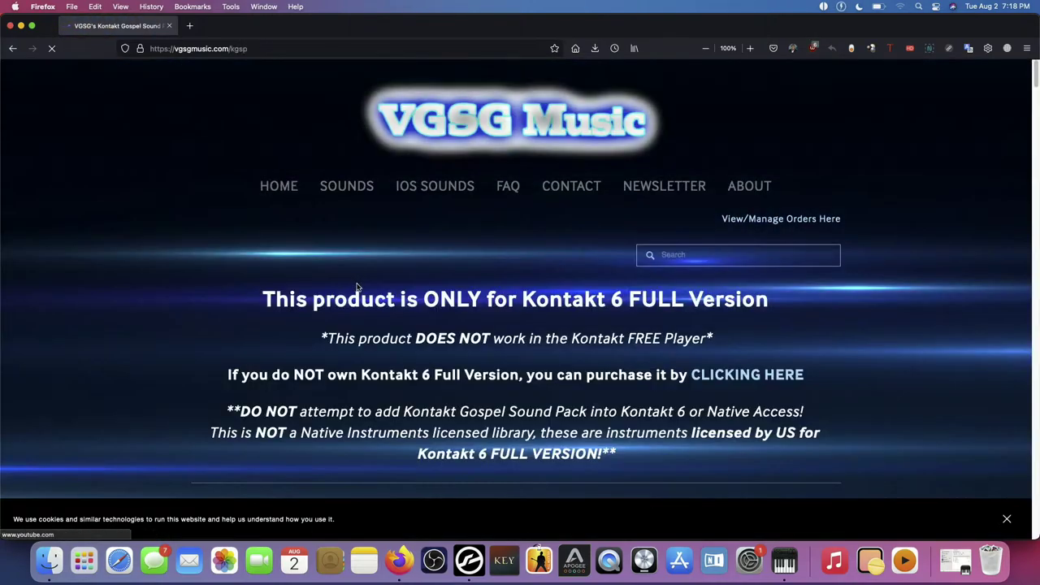
Step: Examine the sound pack's requirements, features and future expansion on the product page, and close the browser window to return to Kontakt
scroll(349, 290, down, 10)
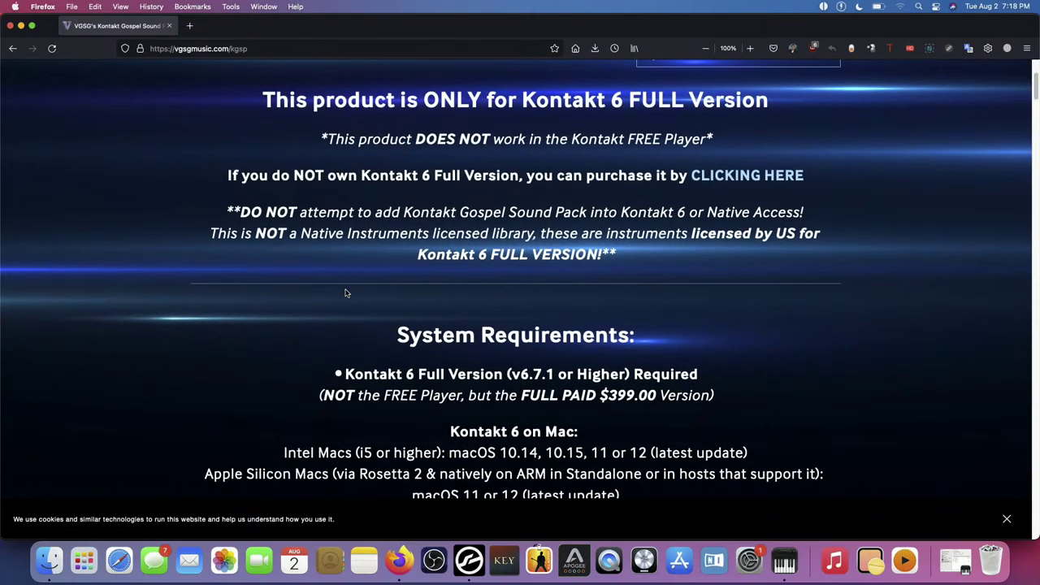
scroll(345, 294, down, 10)
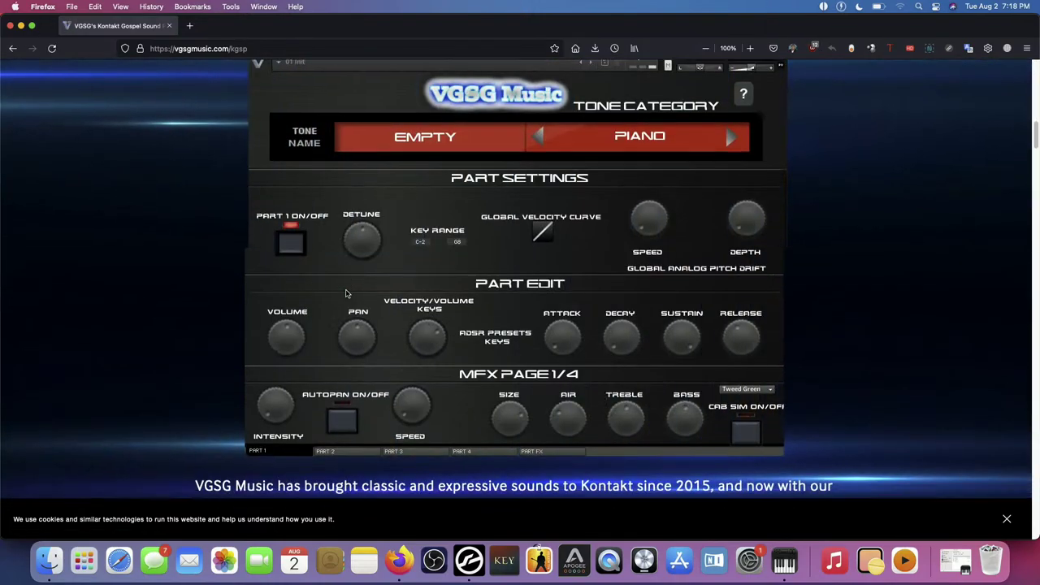
scroll(346, 292, up, 4)
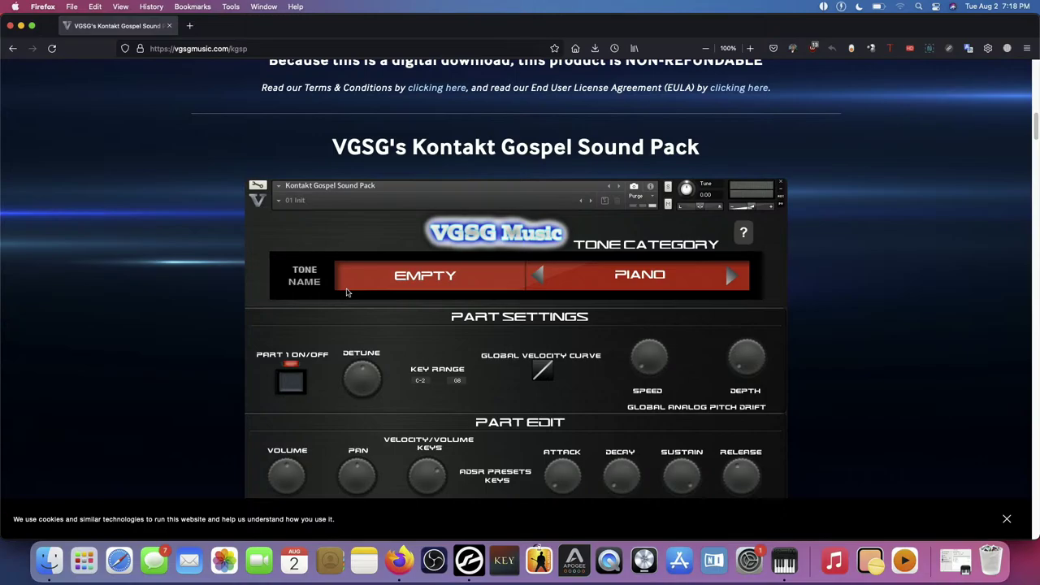
scroll(346, 292, down, 15)
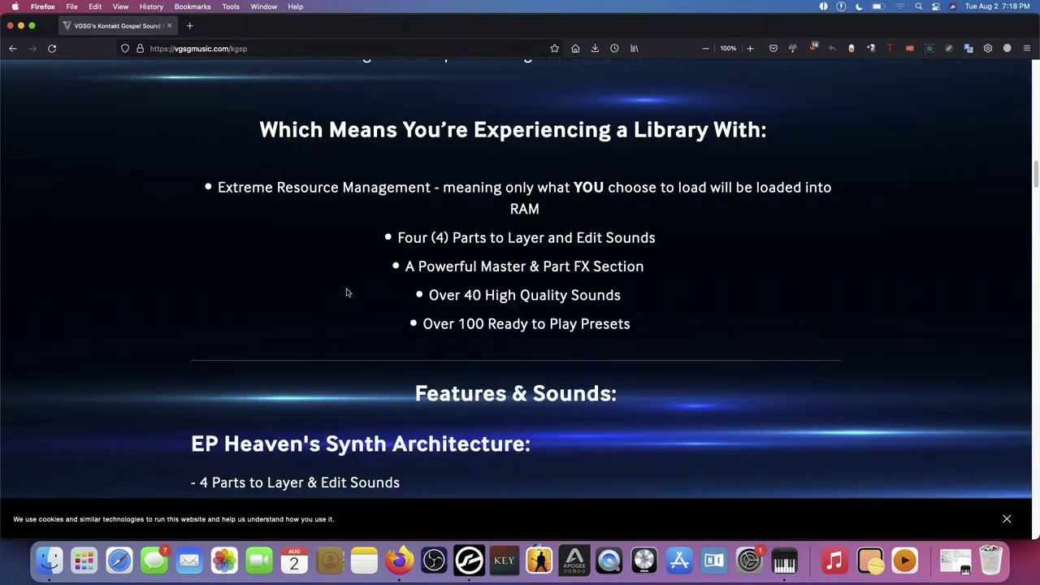
scroll(346, 292, down, 4)
scroll(347, 286, up, 15)
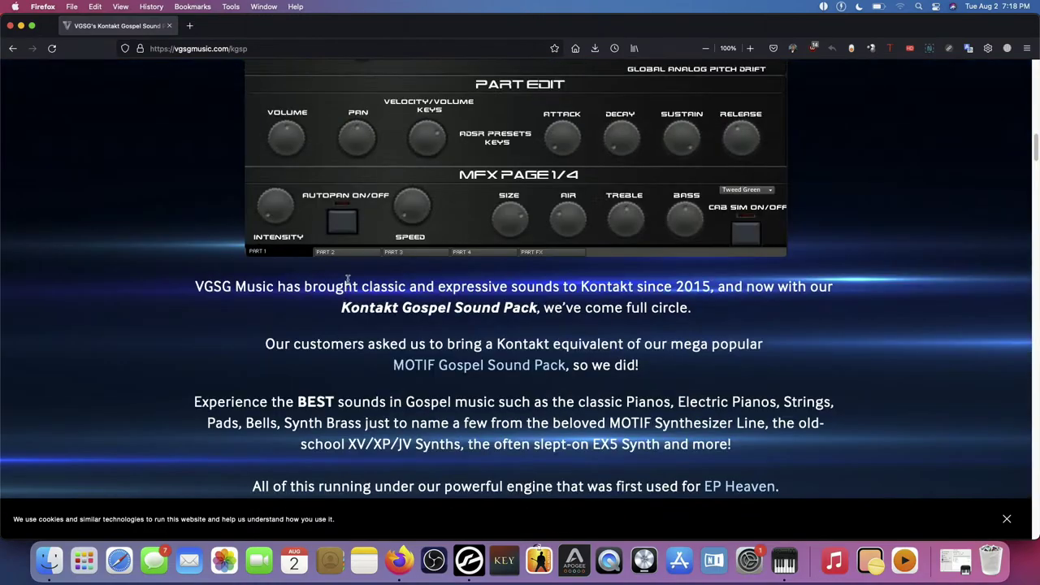
scroll(348, 279, down, 6)
scroll(321, 300, up, 16)
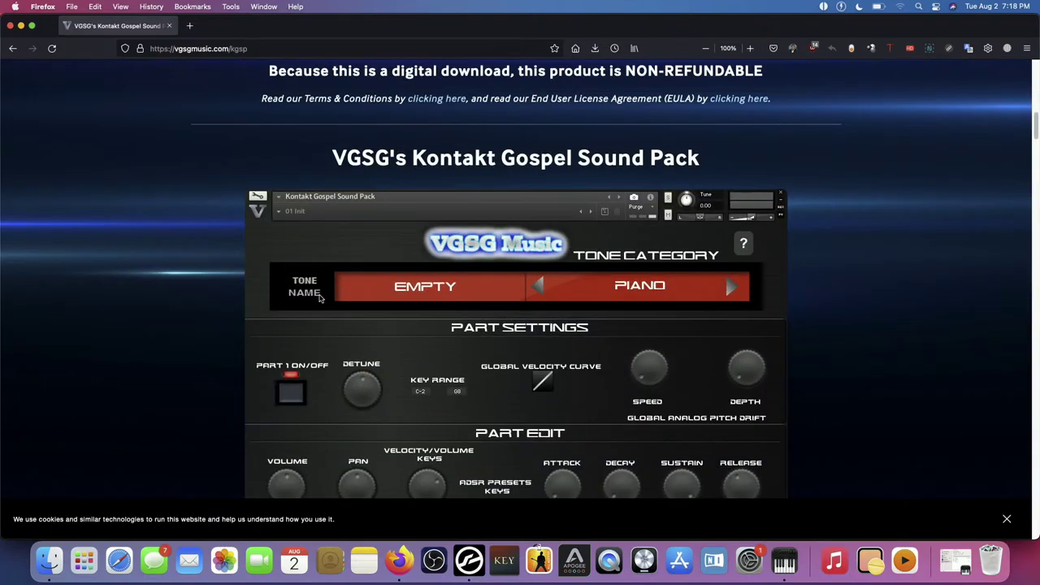
scroll(319, 298, down, 20)
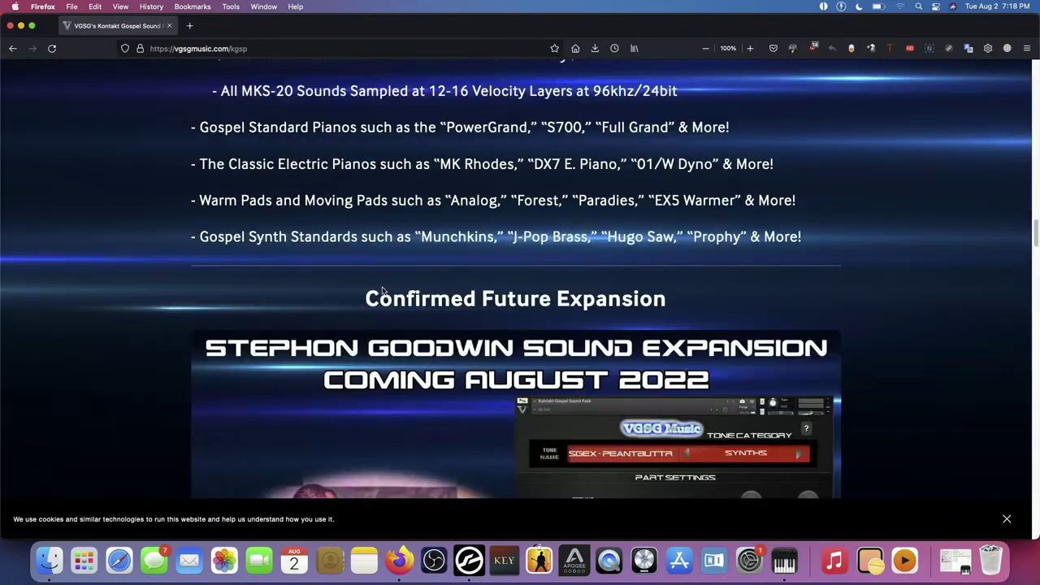
scroll(382, 291, down, 12)
scroll(293, 279, up, 9)
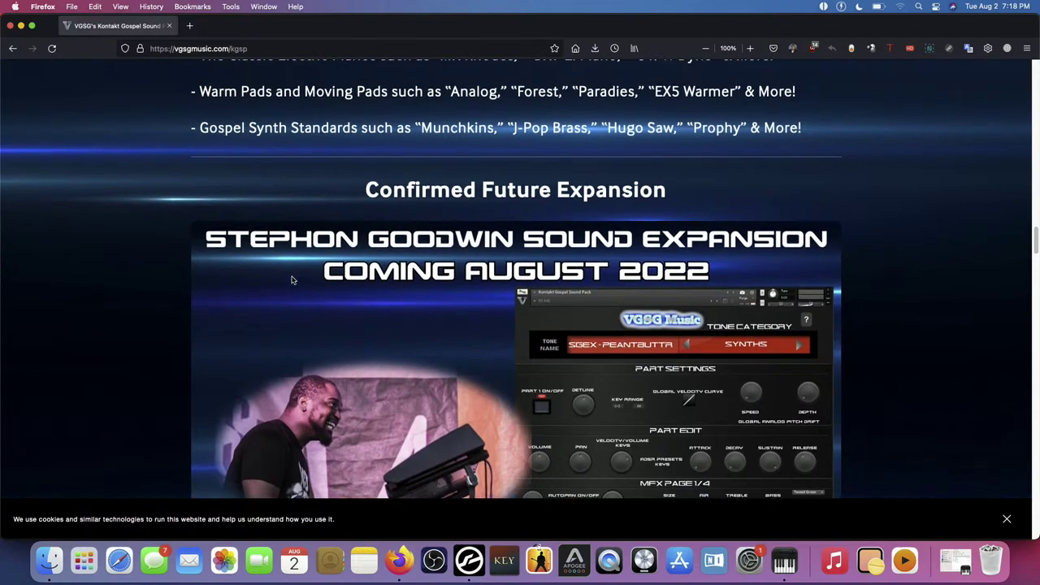
click(10, 27)
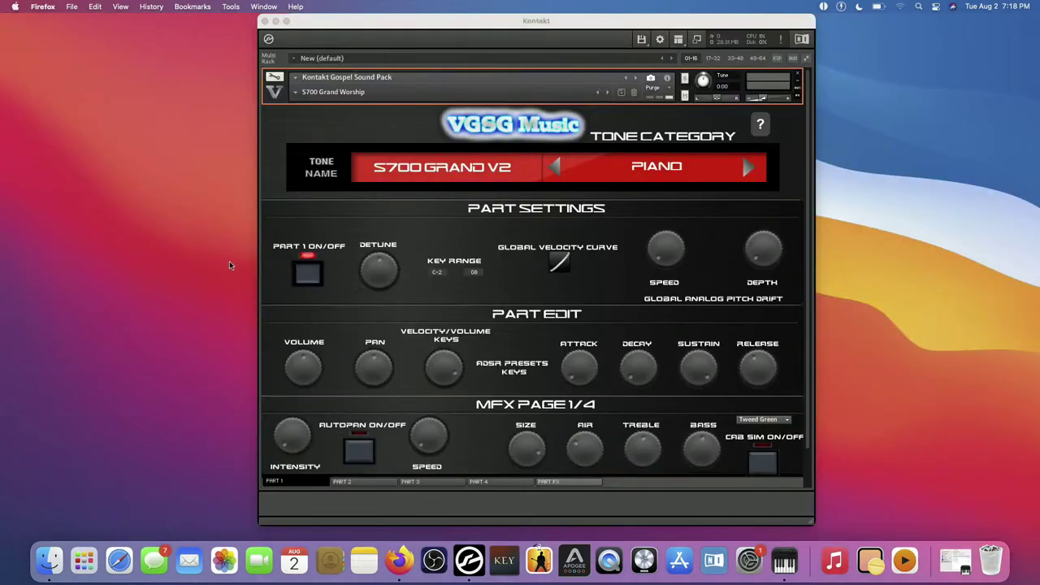
click(530, 281)
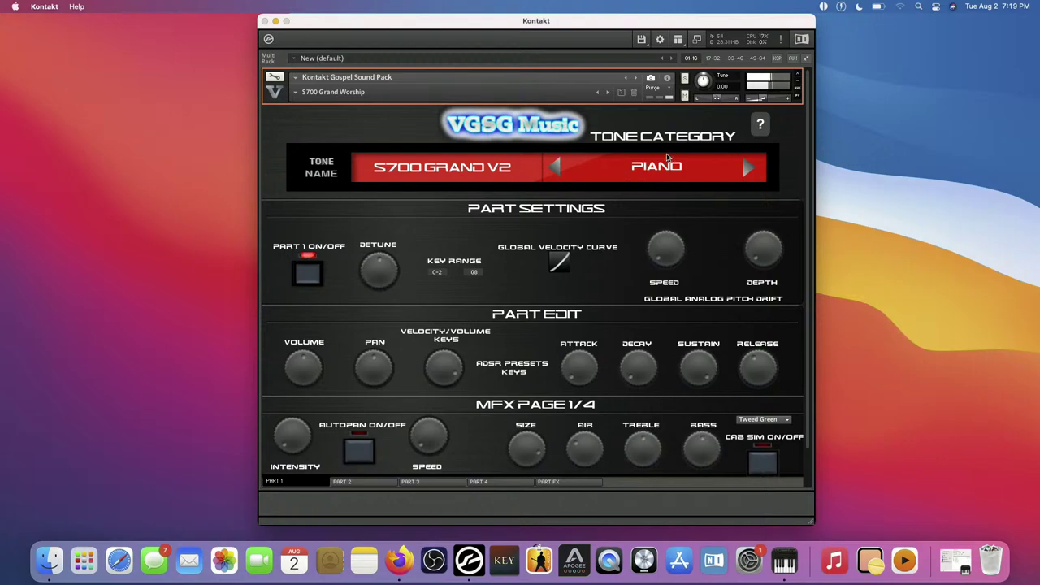
Step: Raise the instrument's master volume slightly and cycle Part 1's tone category backwards through Choirs to Piano
drag(760, 103, 765, 104)
click(556, 163)
click(556, 166)
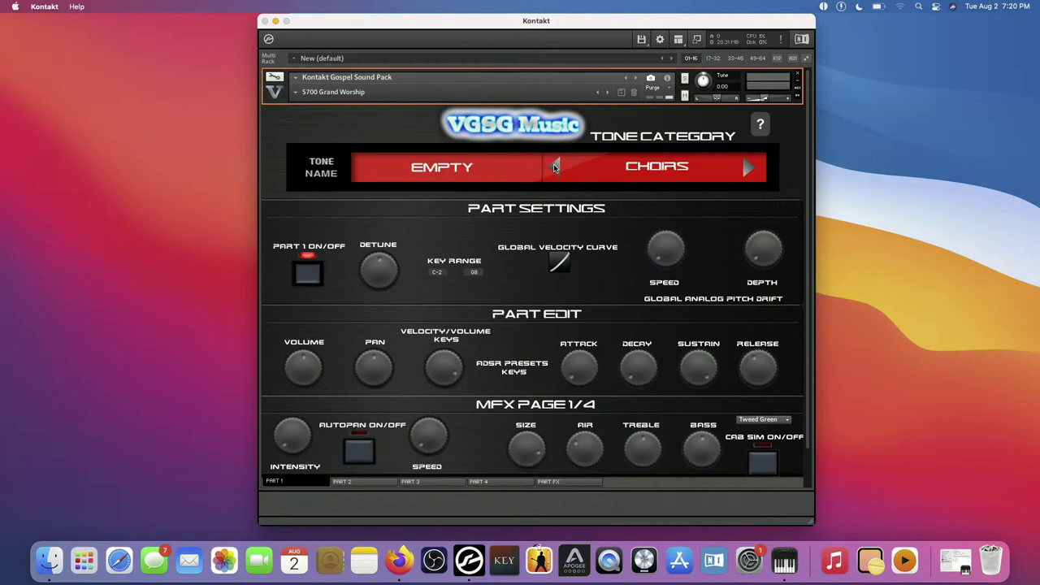
click(556, 166)
click(556, 165)
click(555, 166)
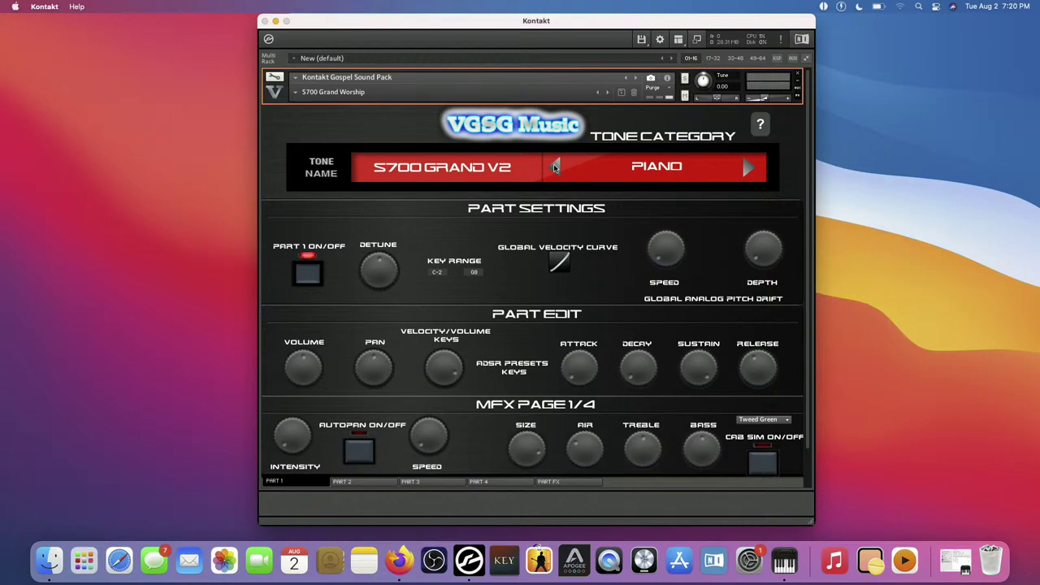
Step: Examine the tones offered for Part 1 in the Piano, Electric Piano and Strings categories
click(465, 179)
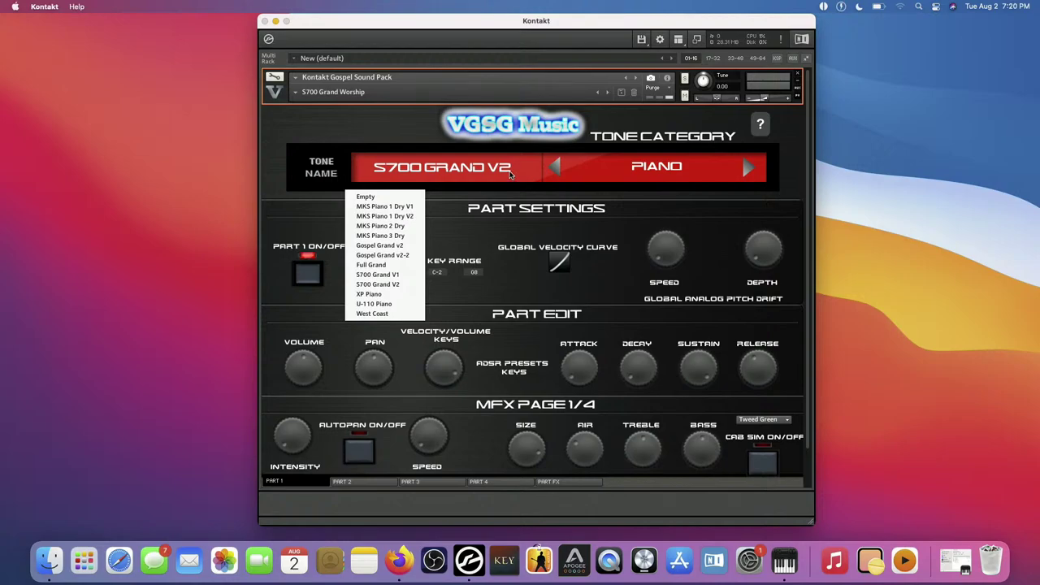
click(746, 166)
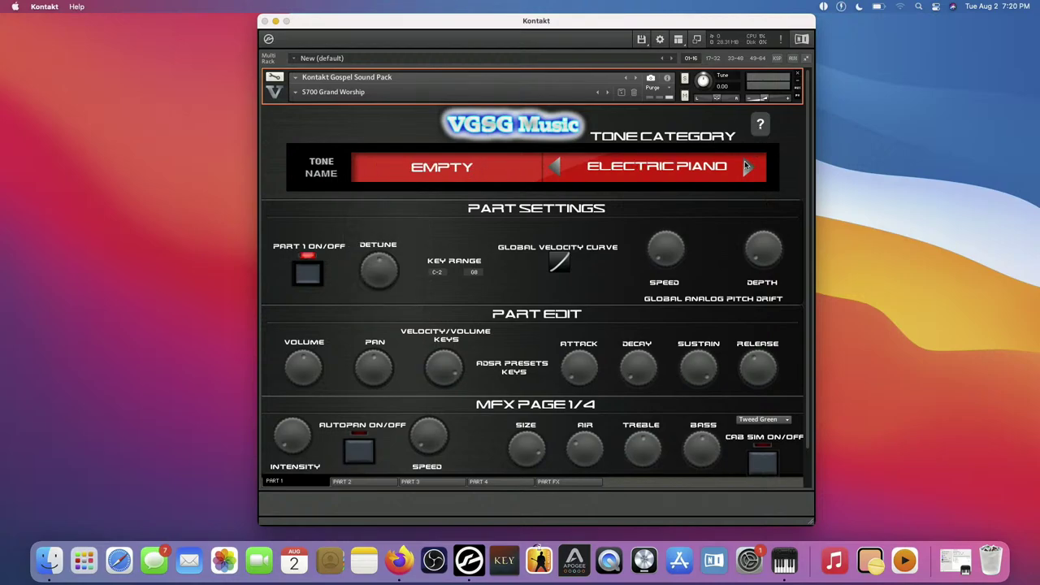
click(496, 187)
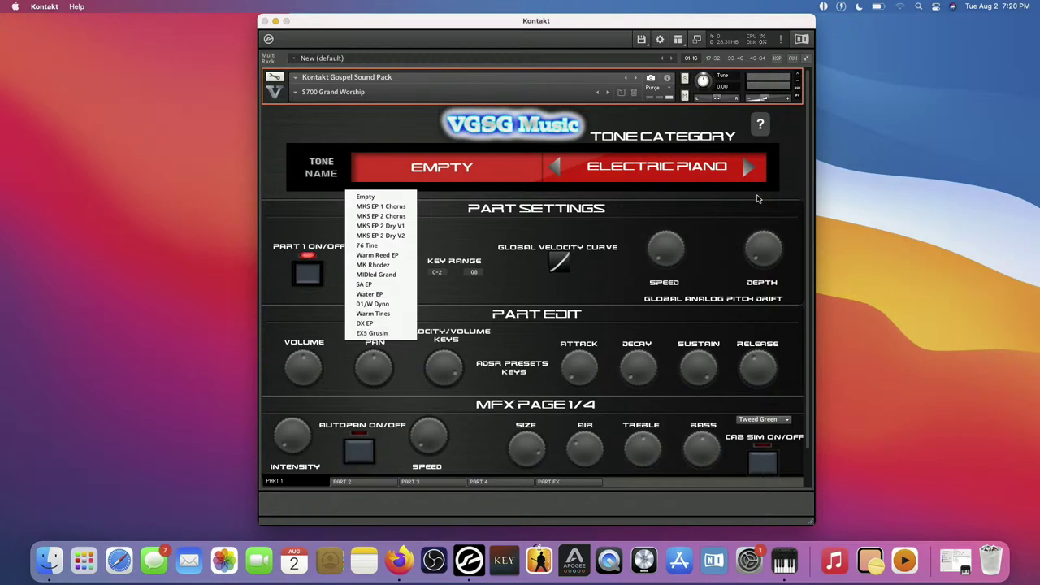
click(767, 171)
click(767, 171)
click(459, 172)
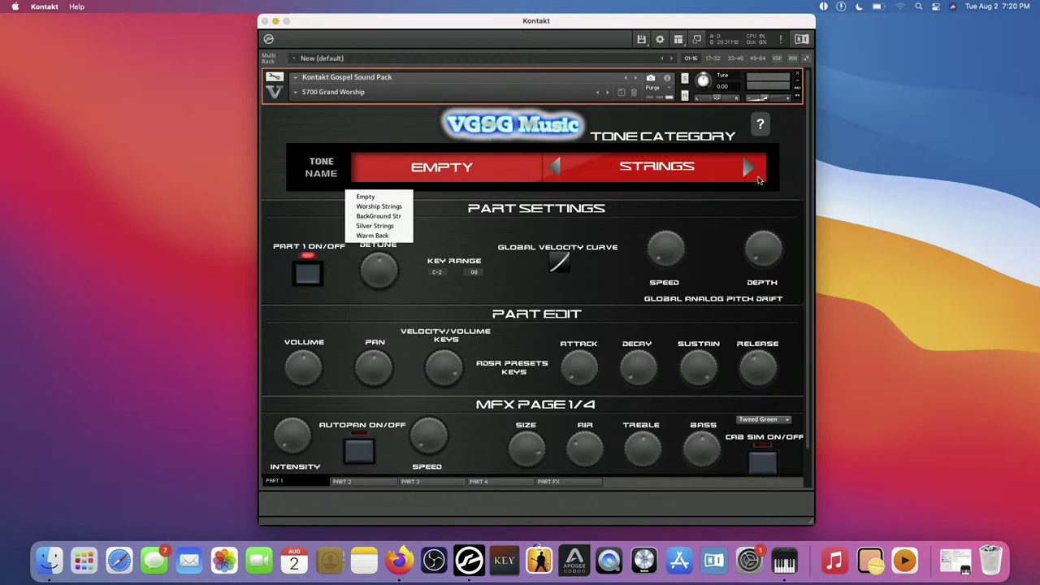
Step: Examine the tones offered for Part 1 in the Pads and Bells categories
click(758, 179)
click(460, 177)
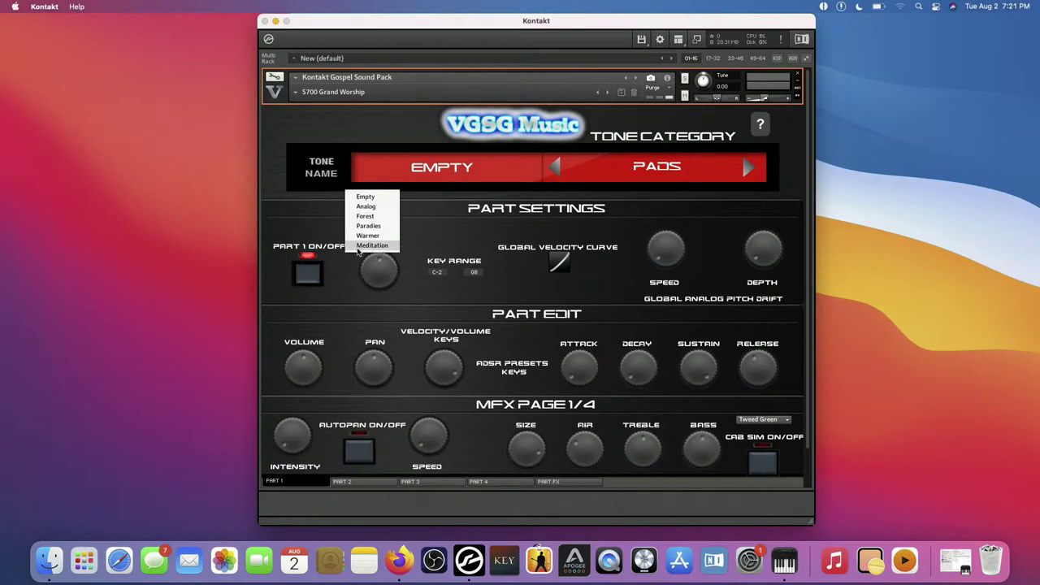
click(738, 164)
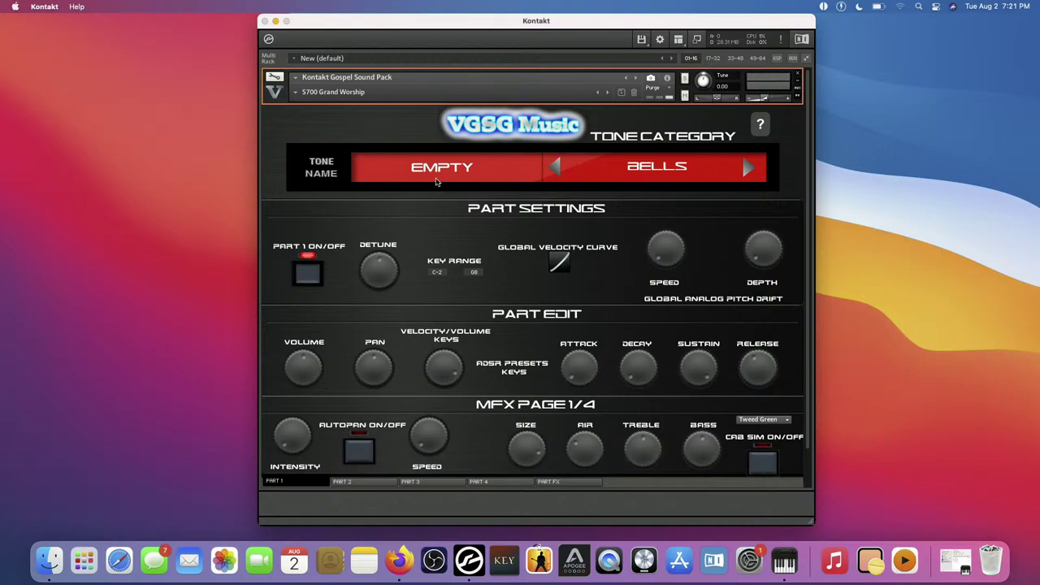
click(486, 179)
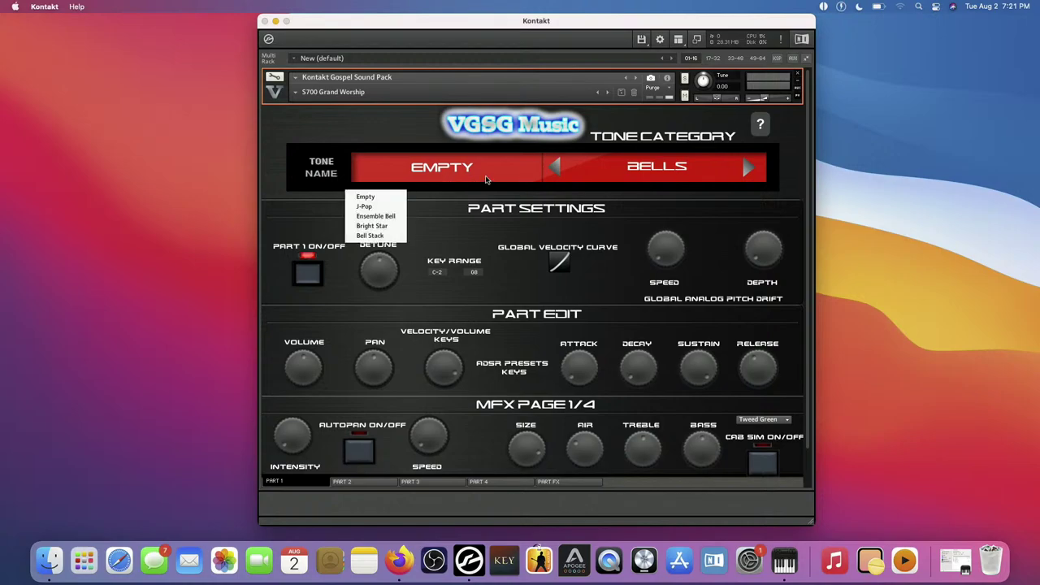
Step: Examine Part 1's tones in the Synths and Special categories, and move the tone category onward from Special
click(759, 173)
click(750, 175)
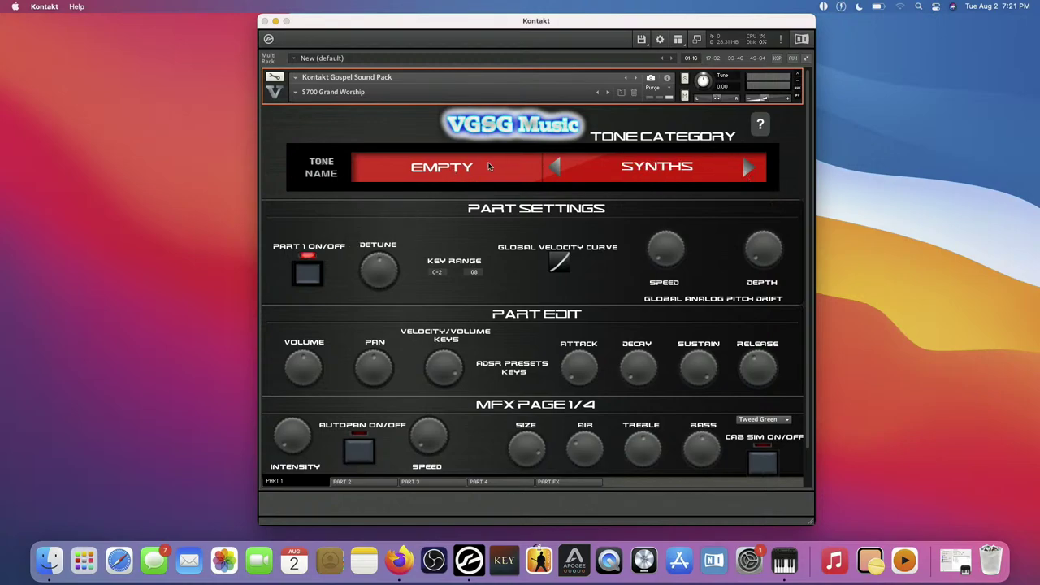
click(472, 166)
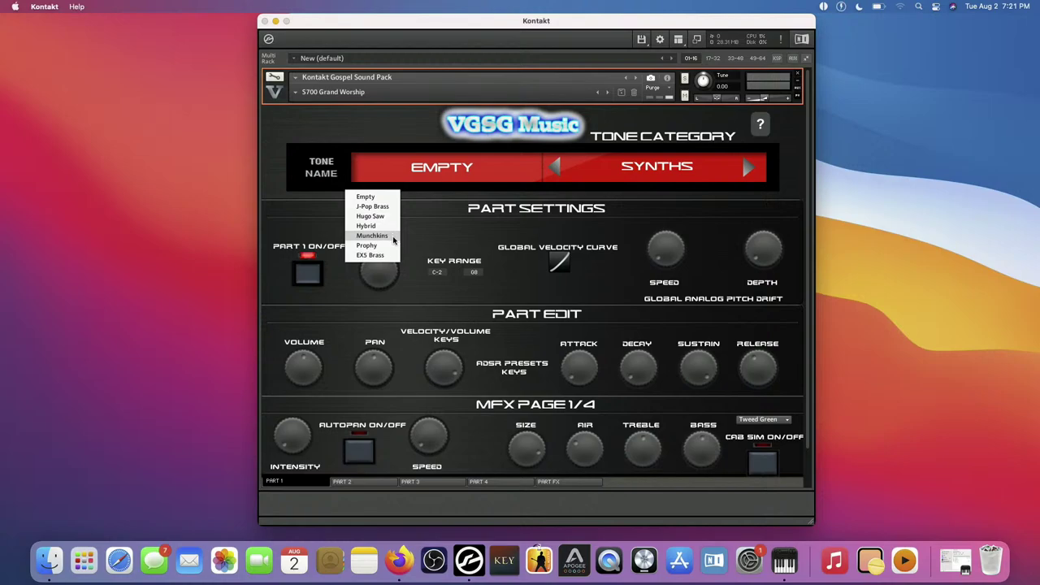
click(748, 181)
click(748, 181)
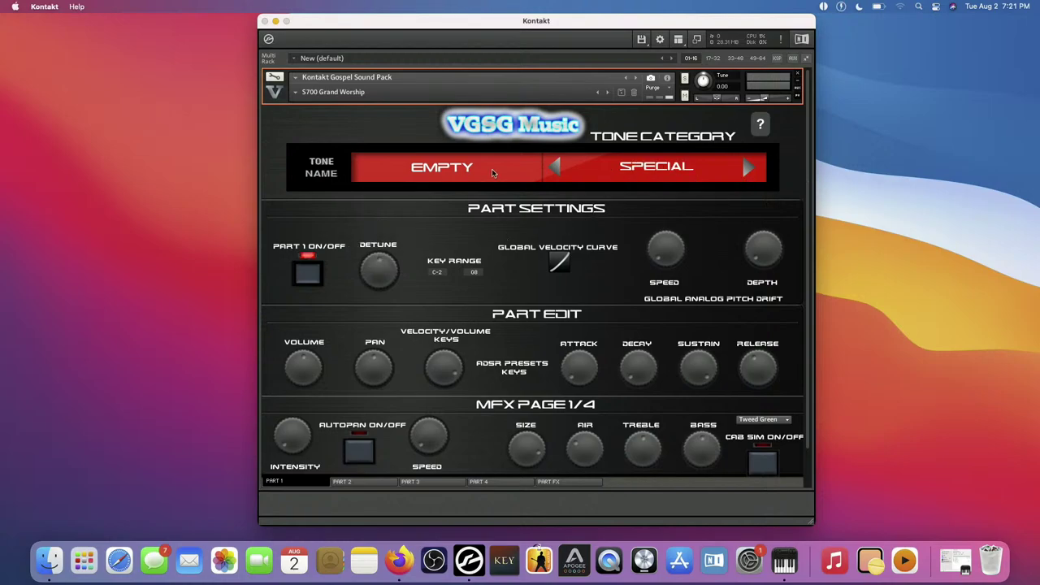
click(481, 168)
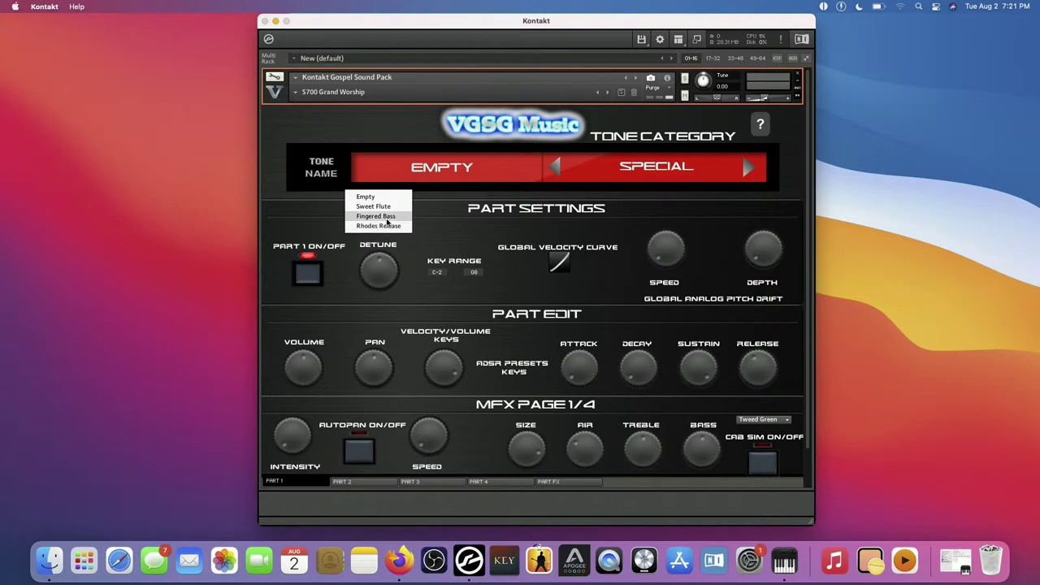
click(743, 168)
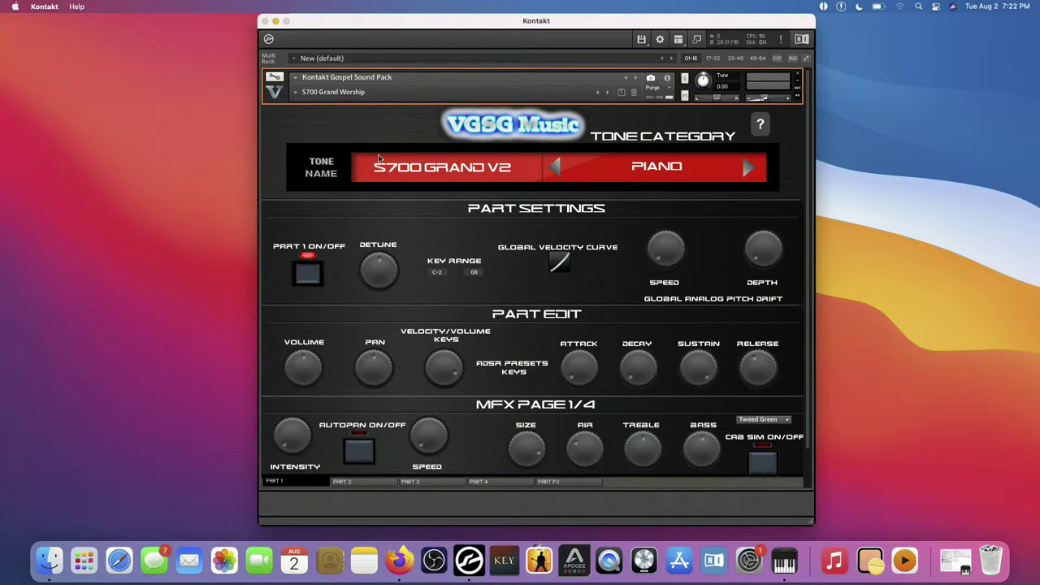
Step: Load the Warm Reed EP snapshot from the 01 Pianos & EPs folder
click(297, 93)
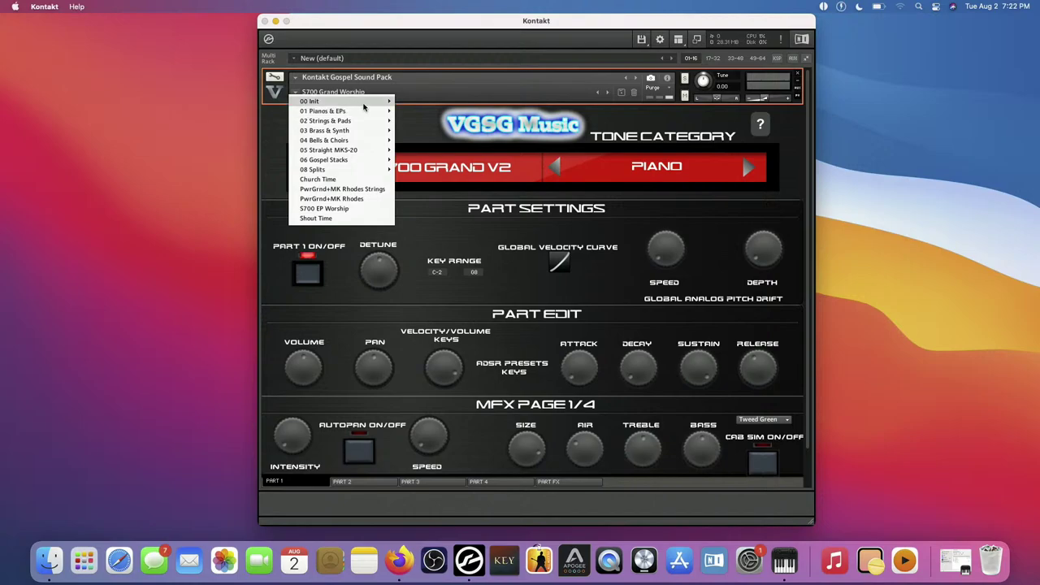
mouse_move(377, 113)
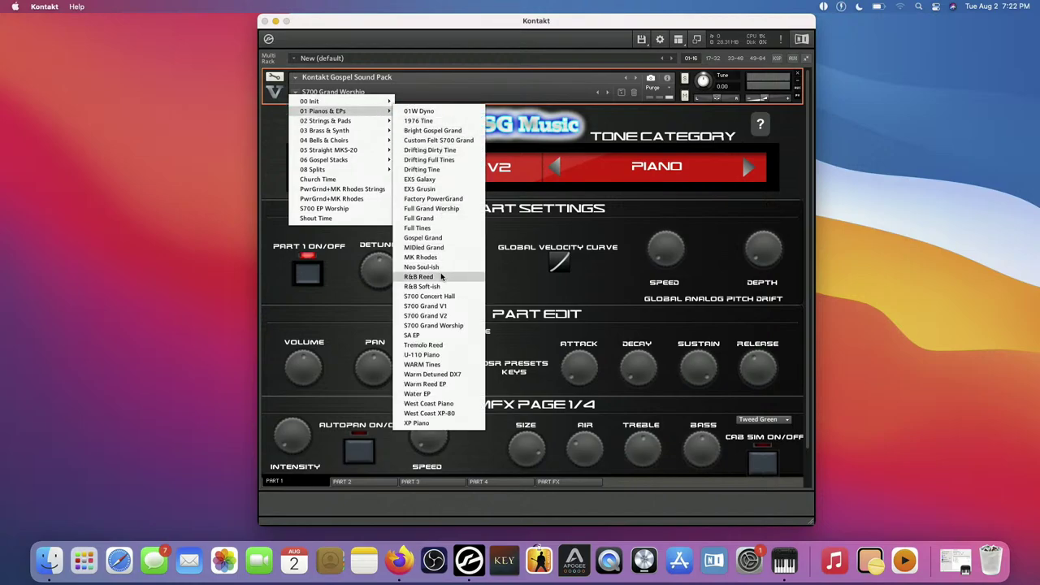
click(458, 384)
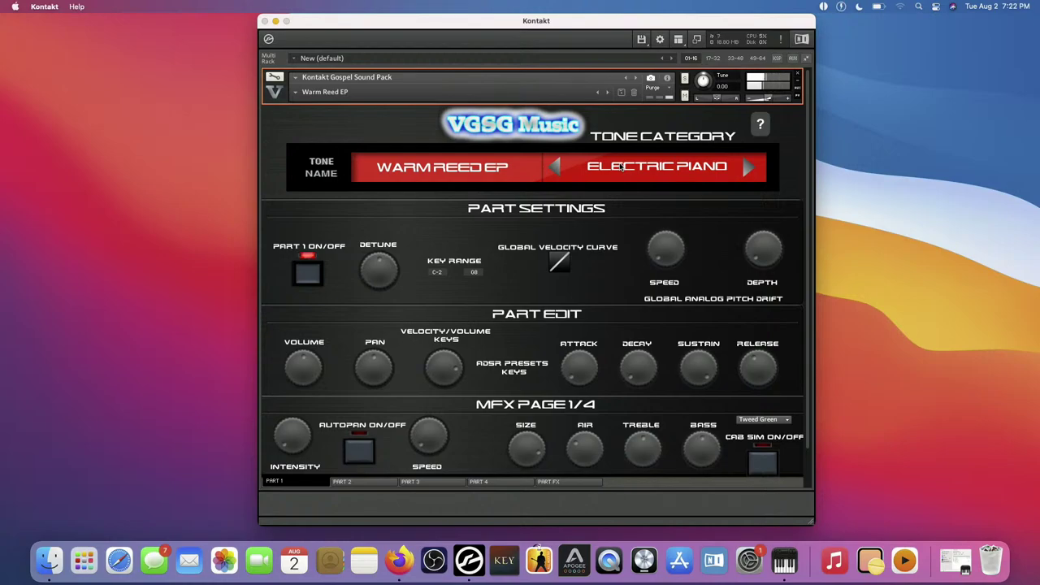
Step: Load the Tremolo Reed snapshot from the 01 Pianos & EPs folder and try its autopan speed control
click(295, 92)
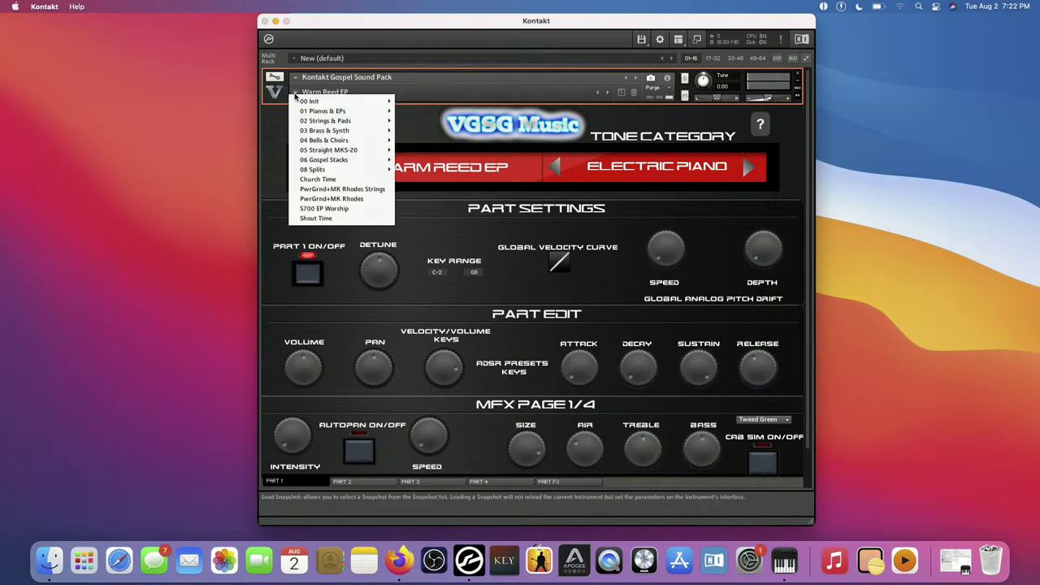
mouse_move(355, 151)
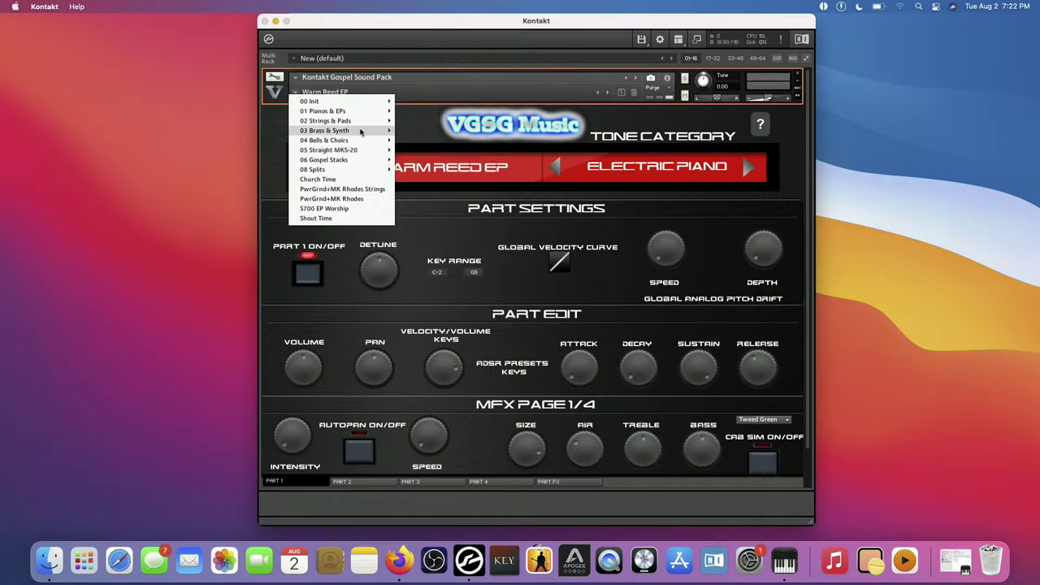
mouse_move(375, 118)
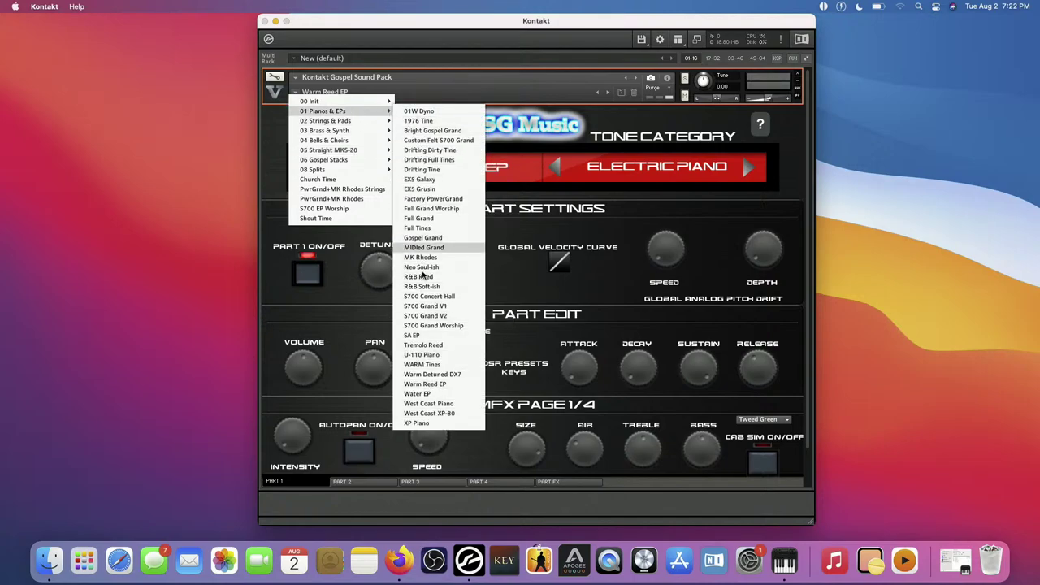
click(439, 347)
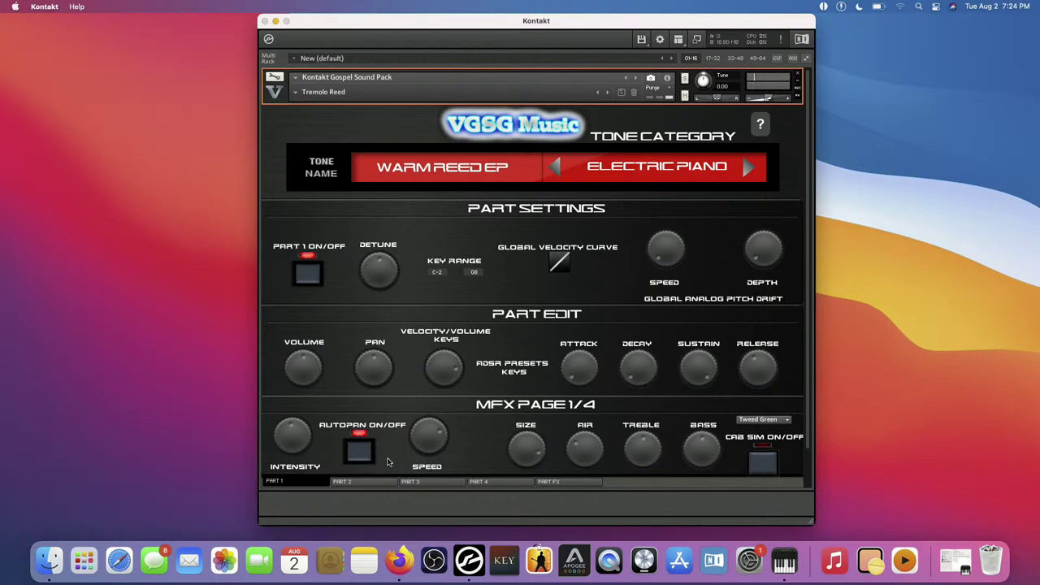
right_click(437, 433)
click(441, 438)
Step: Load the Dyno Tine Bed snapshot from 06 Gospel Stacks and review the tones assigned to Parts 2, 3 and 4
click(296, 92)
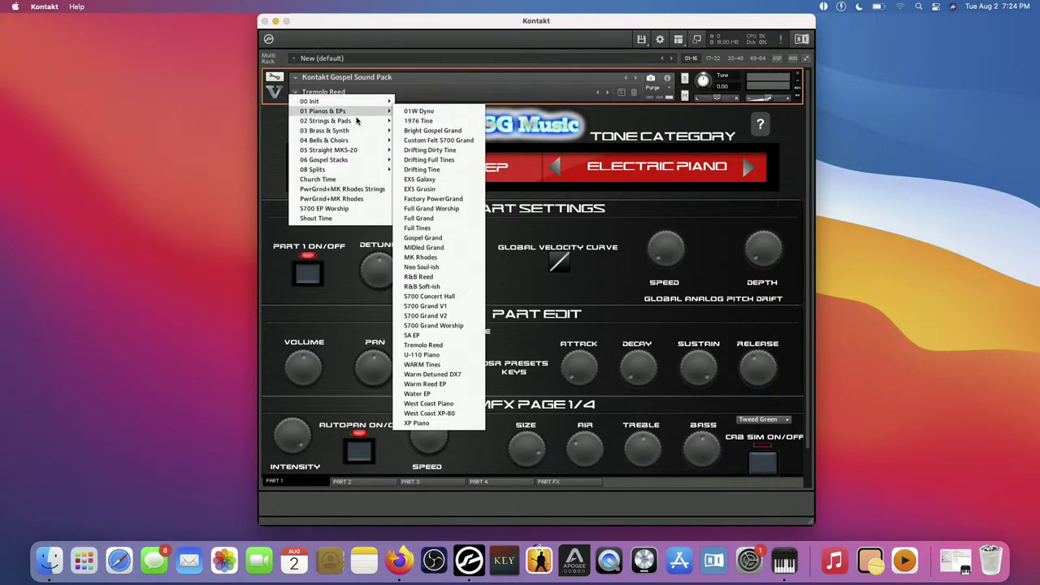
mouse_move(366, 150)
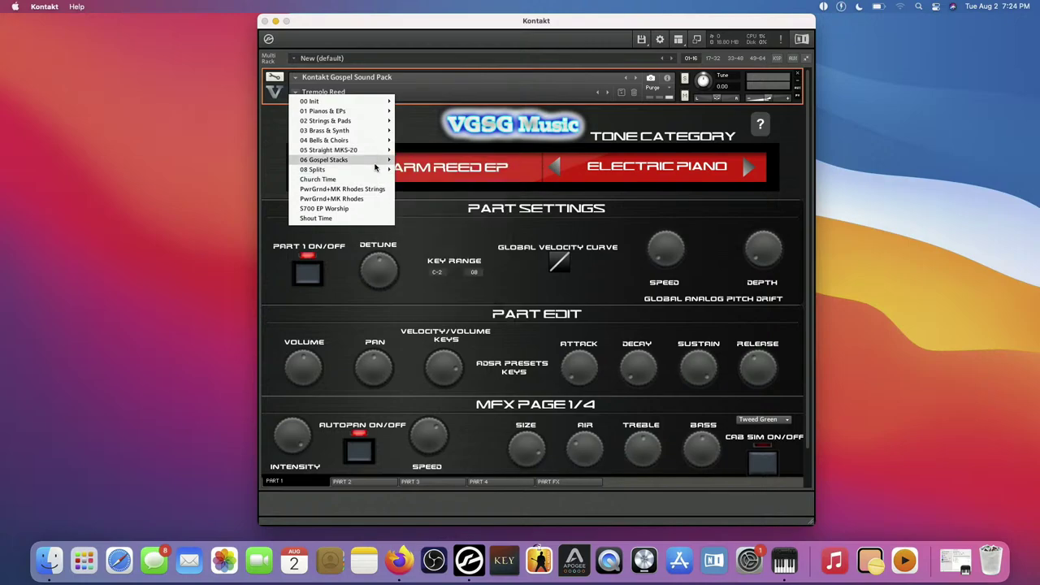
click(438, 269)
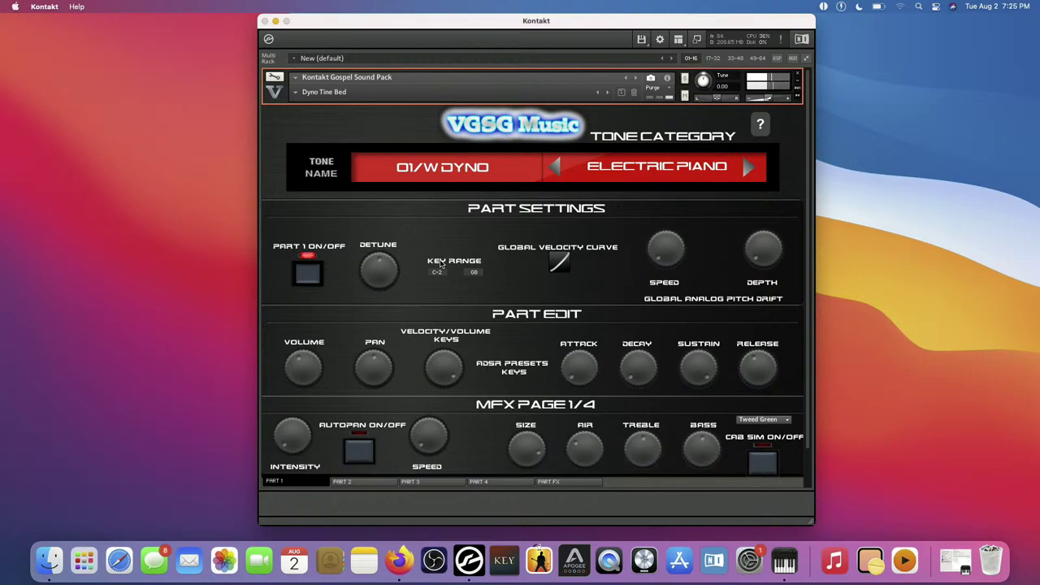
click(380, 485)
click(424, 485)
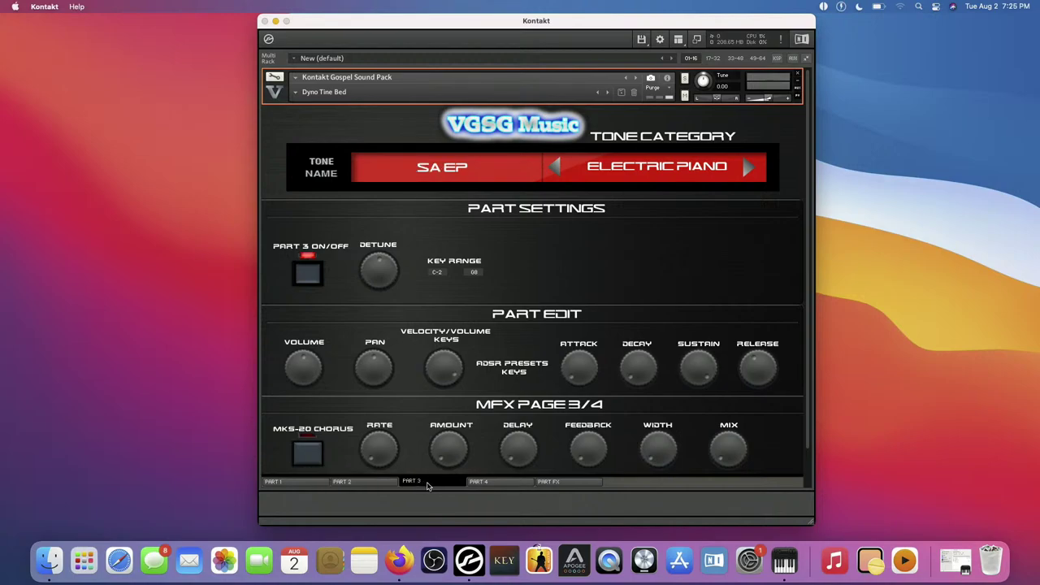
click(473, 484)
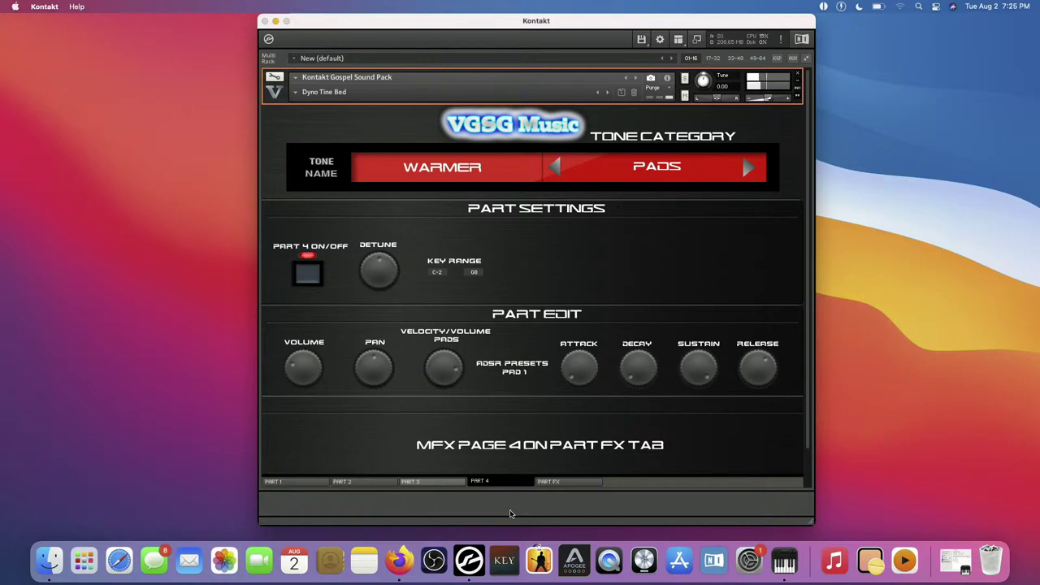
Step: Switch off Parts 3, 2 and 1 so that only Part 4's Warmer pad sounds
click(419, 482)
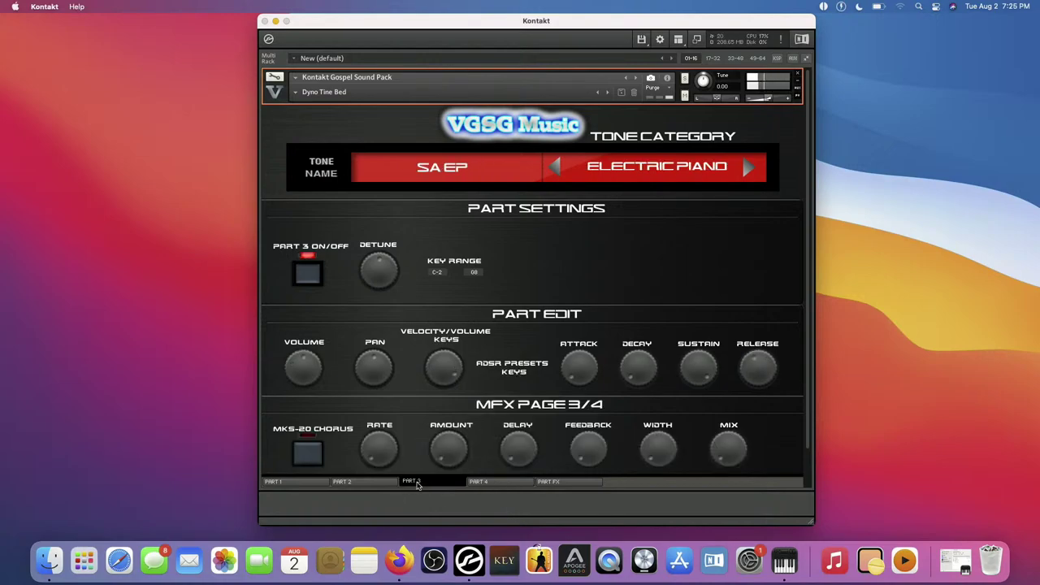
click(322, 289)
click(341, 483)
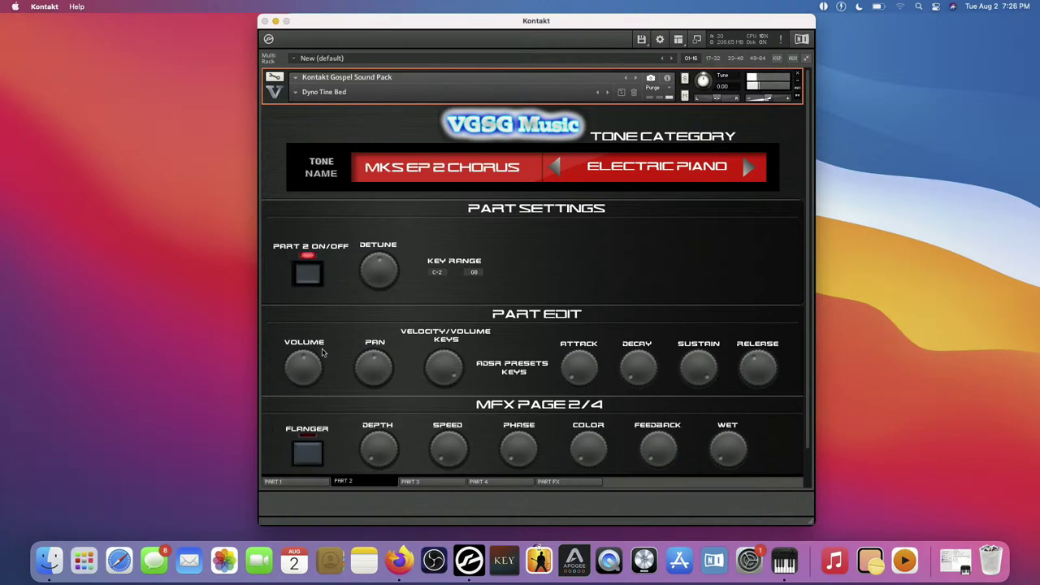
click(308, 274)
click(280, 482)
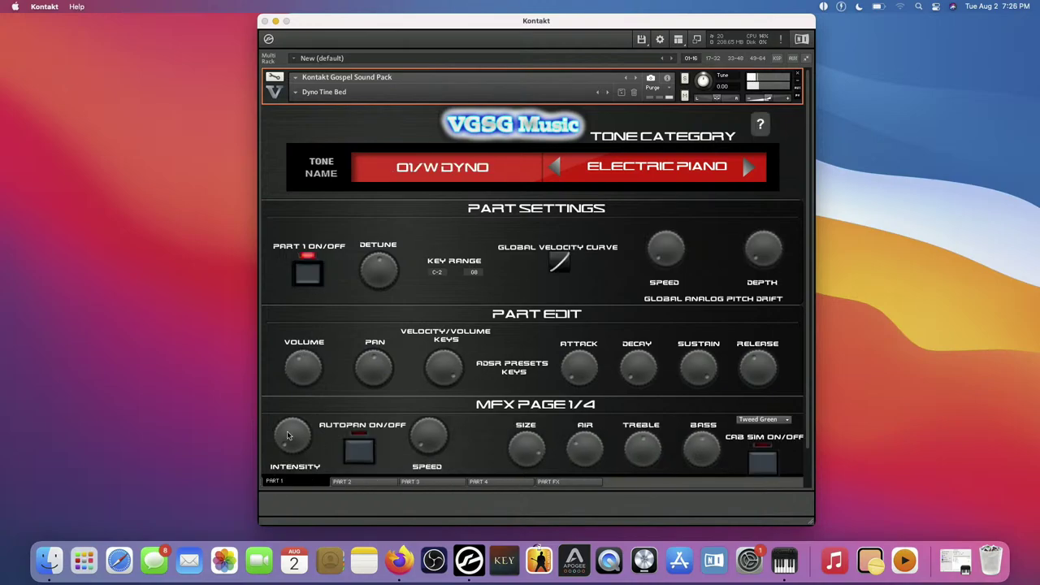
click(310, 282)
Step: Switch Parts 1, 2 and 3 back on and return to Part 1's page
click(309, 280)
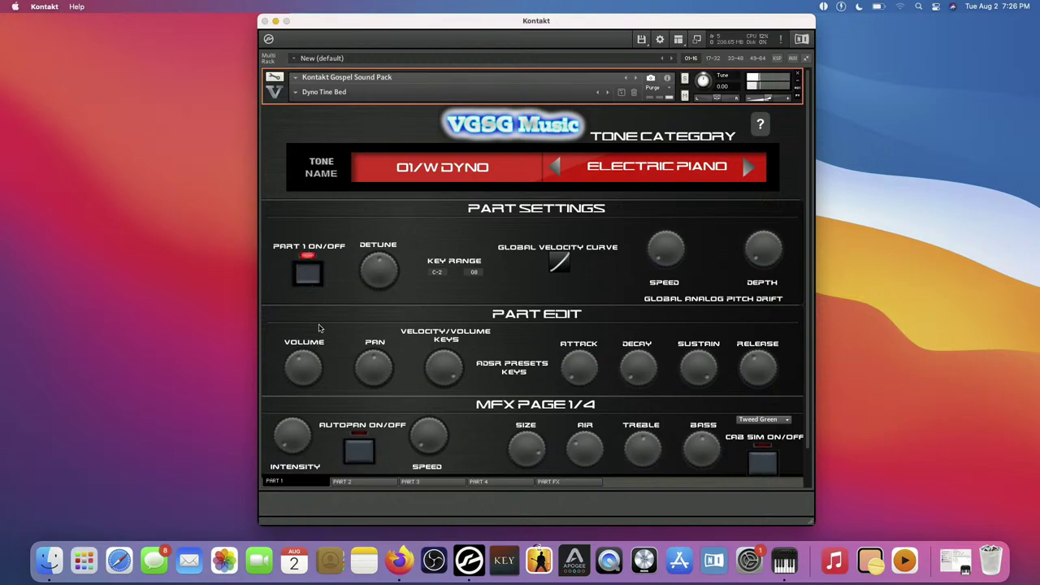
click(355, 481)
click(294, 276)
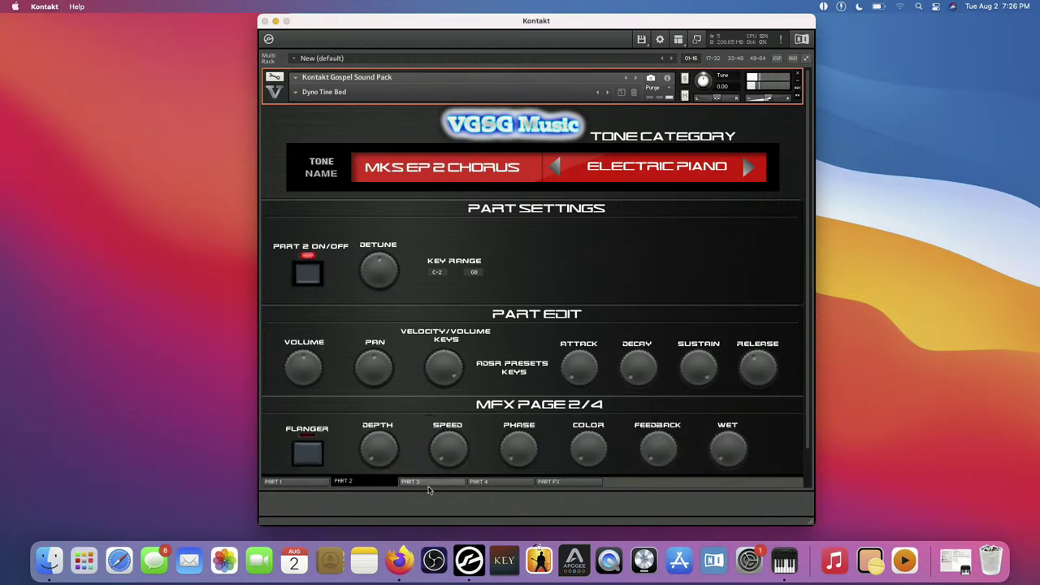
click(430, 483)
click(299, 282)
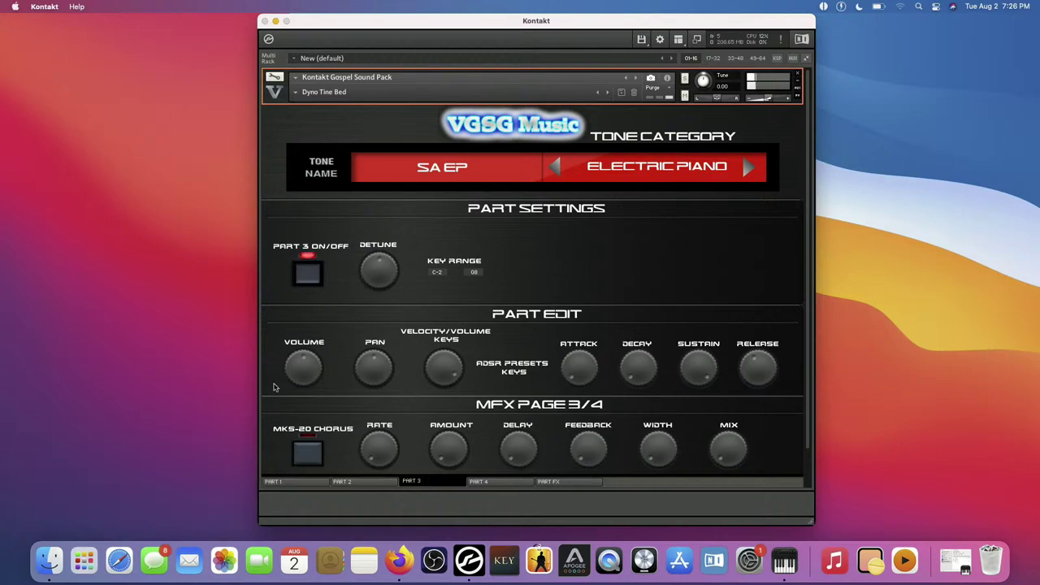
click(270, 482)
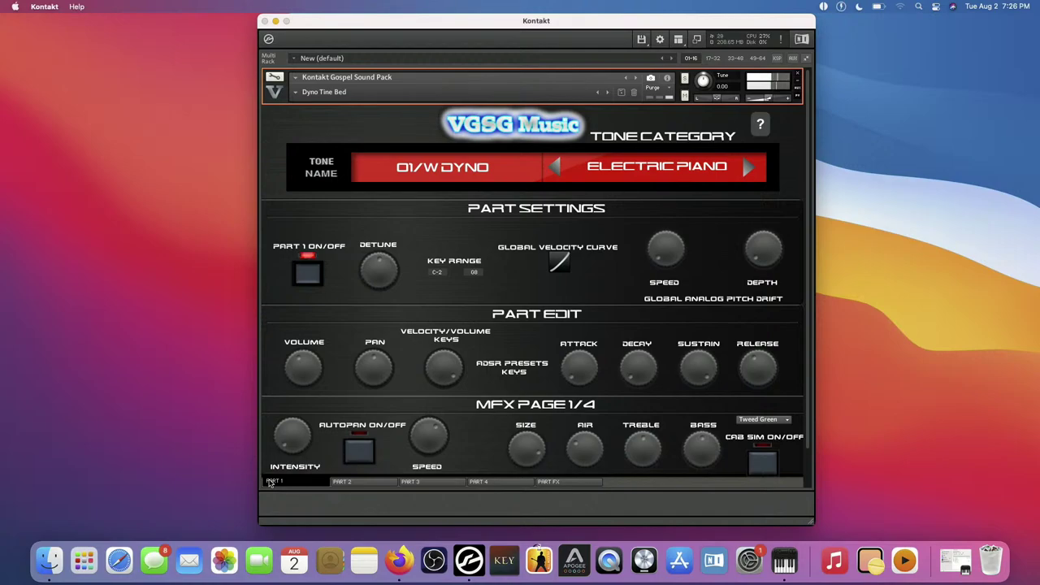
Step: Switch off Parts 4, 3 and 2 so that only Part 1's 01/W Dyno tone sounds, and show Part 1's page
click(468, 486)
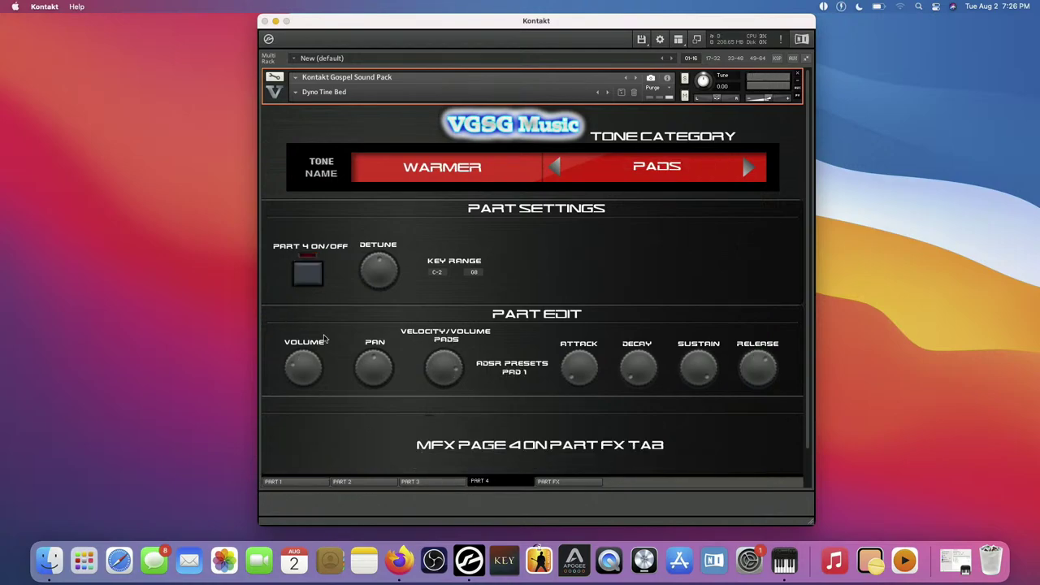
click(409, 484)
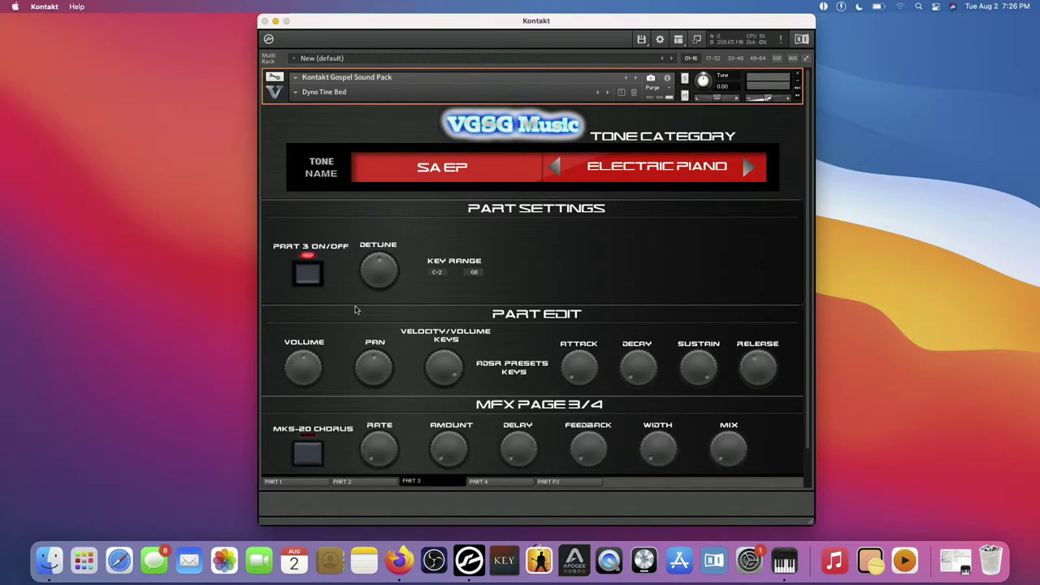
click(320, 283)
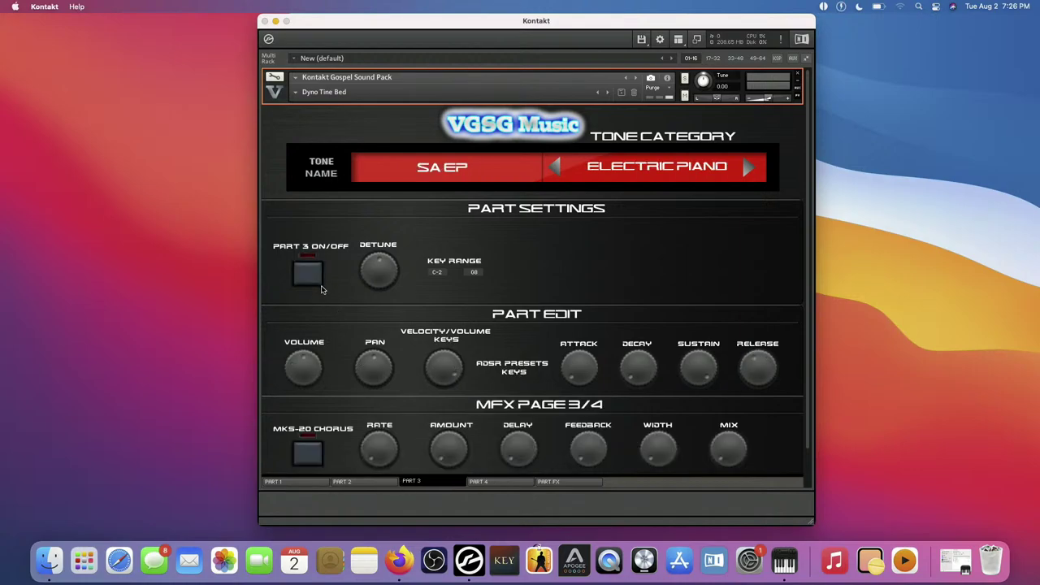
click(352, 481)
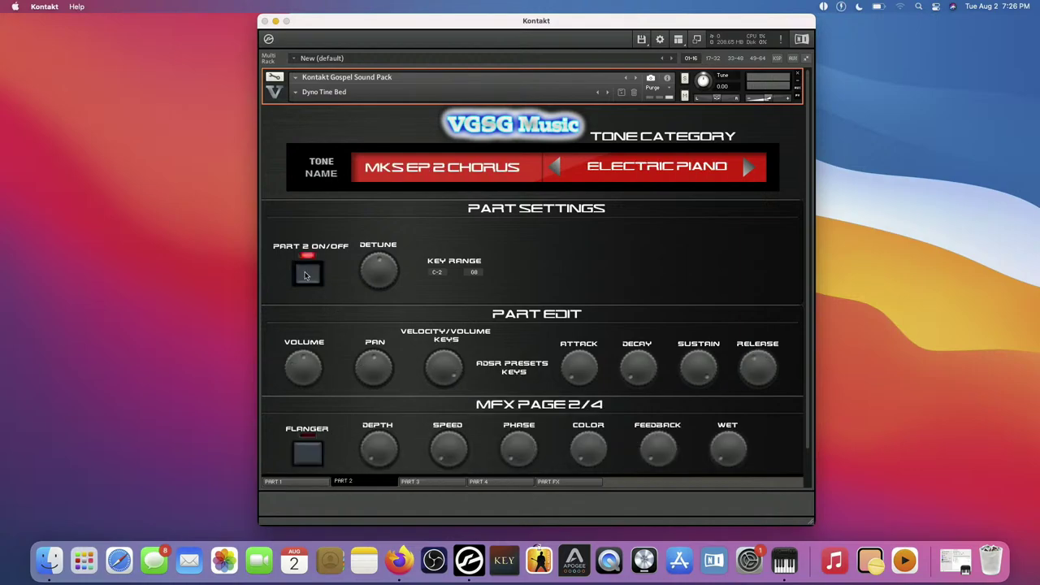
click(294, 482)
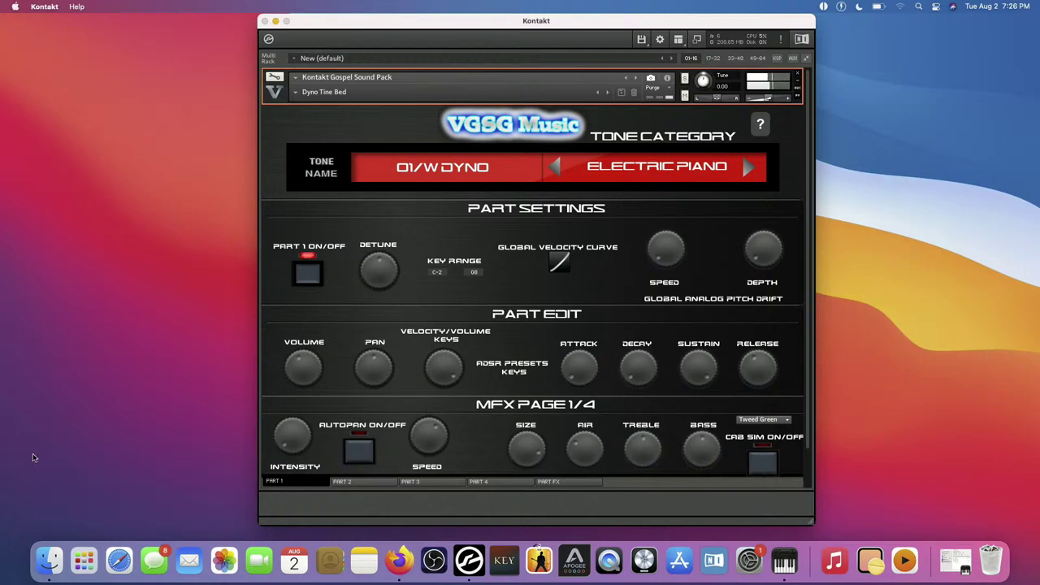
Step: Layer Part 2's MKS EP 2 Chorus and Part 3's SA EP back in by switching both parts on
click(362, 483)
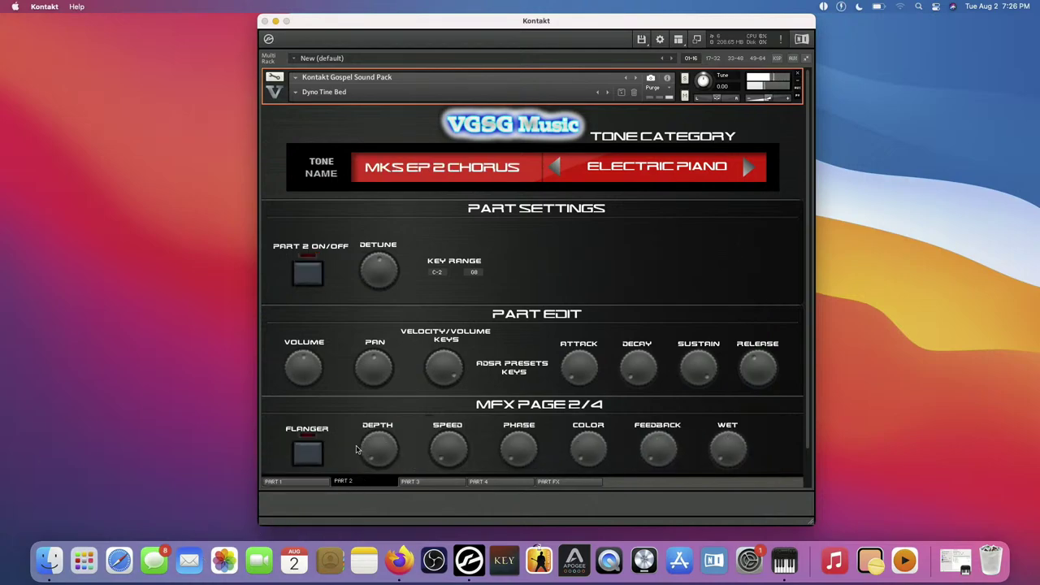
click(320, 266)
click(428, 481)
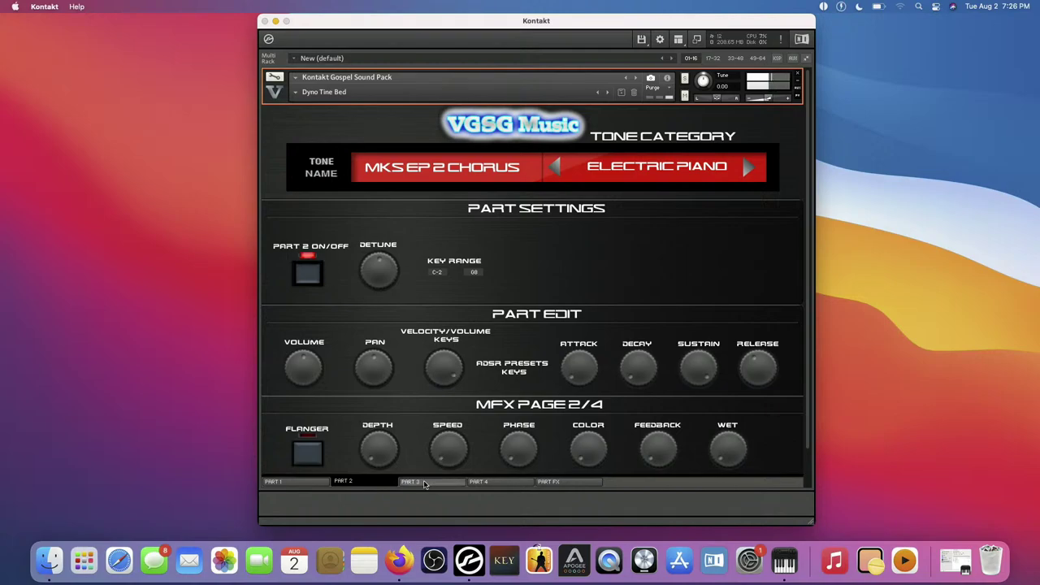
click(311, 288)
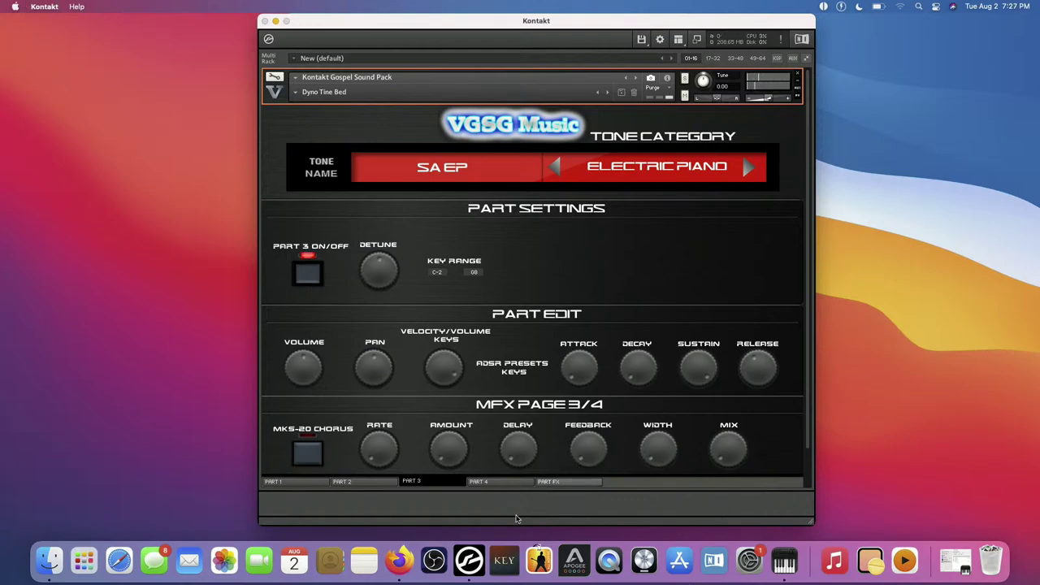
Step: Switch off Part 2's MKS EP 2 Chorus, then toggle Part 1's 01/W Dyno off and back on
click(510, 486)
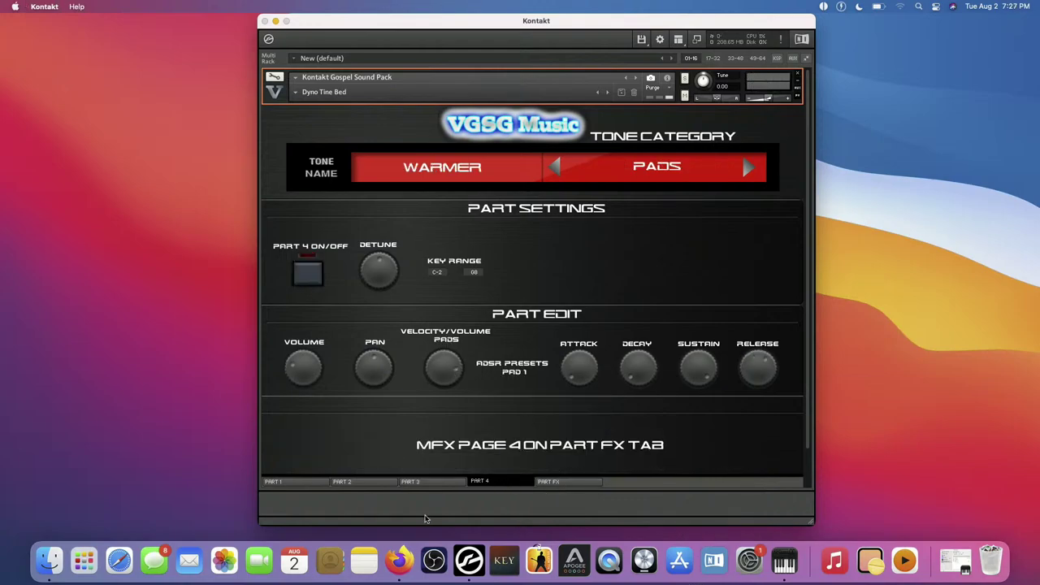
click(378, 486)
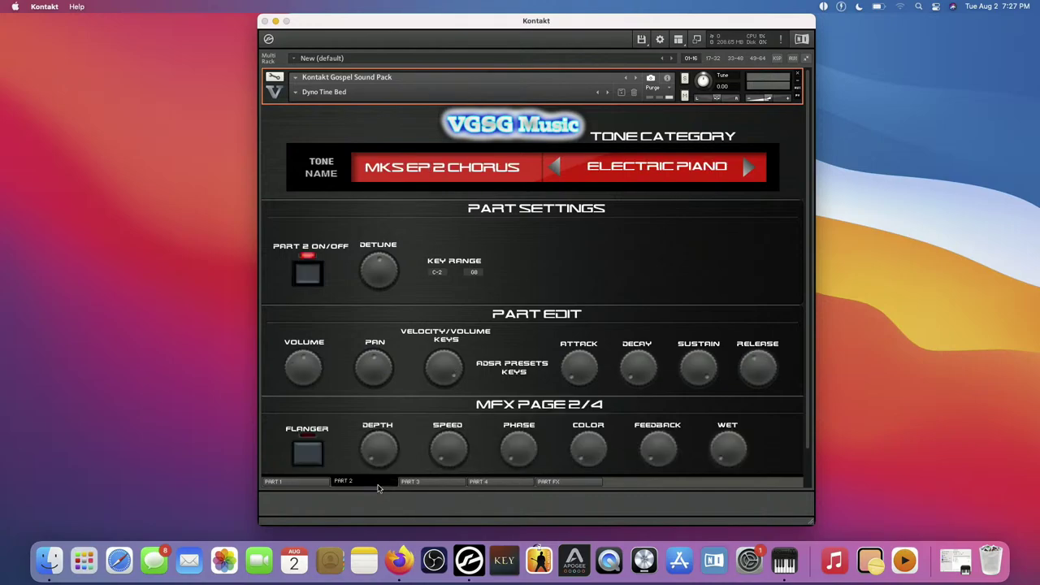
click(308, 273)
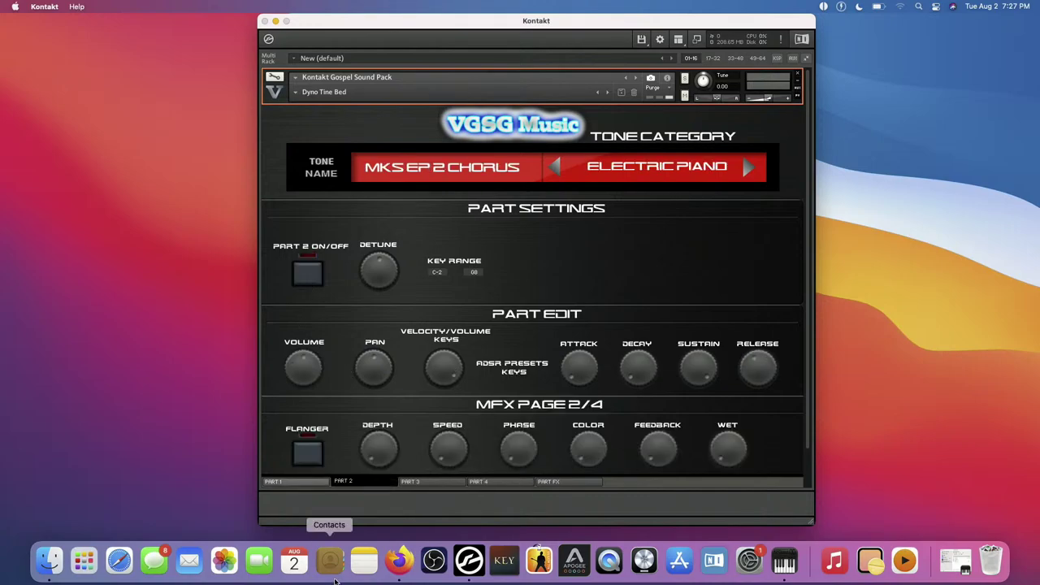
click(311, 485)
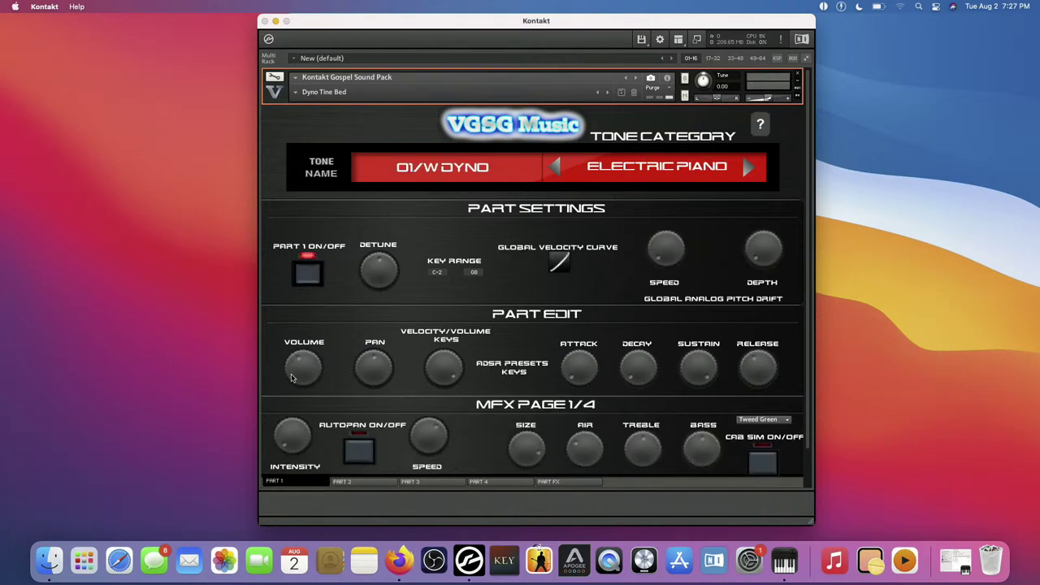
click(321, 277)
click(319, 276)
Step: Layer Part 2's MKS EP 2 Chorus and Part 4's Warmer pad back in by switching both parts on
click(341, 482)
click(307, 273)
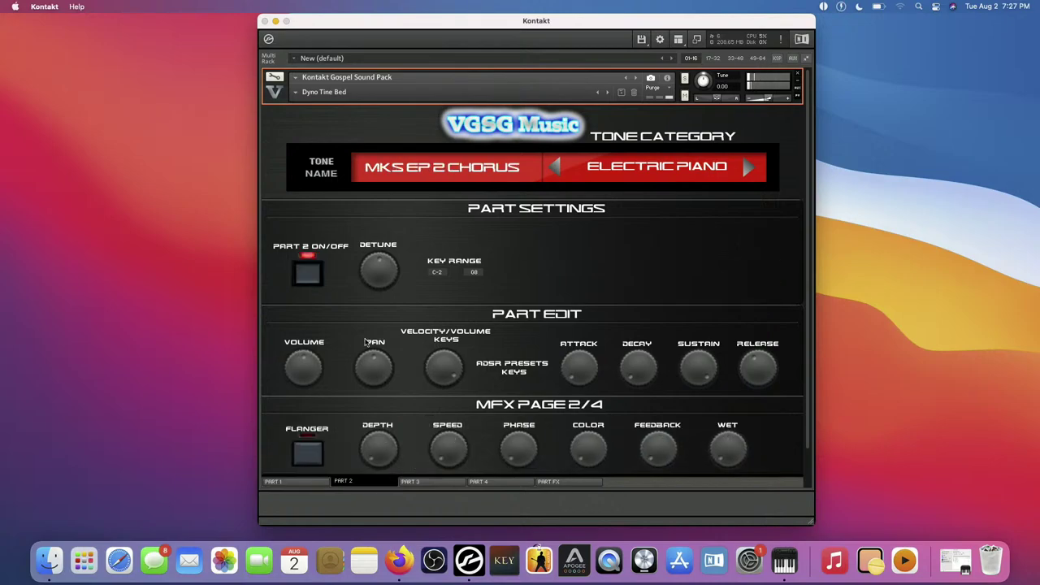
click(488, 481)
click(317, 285)
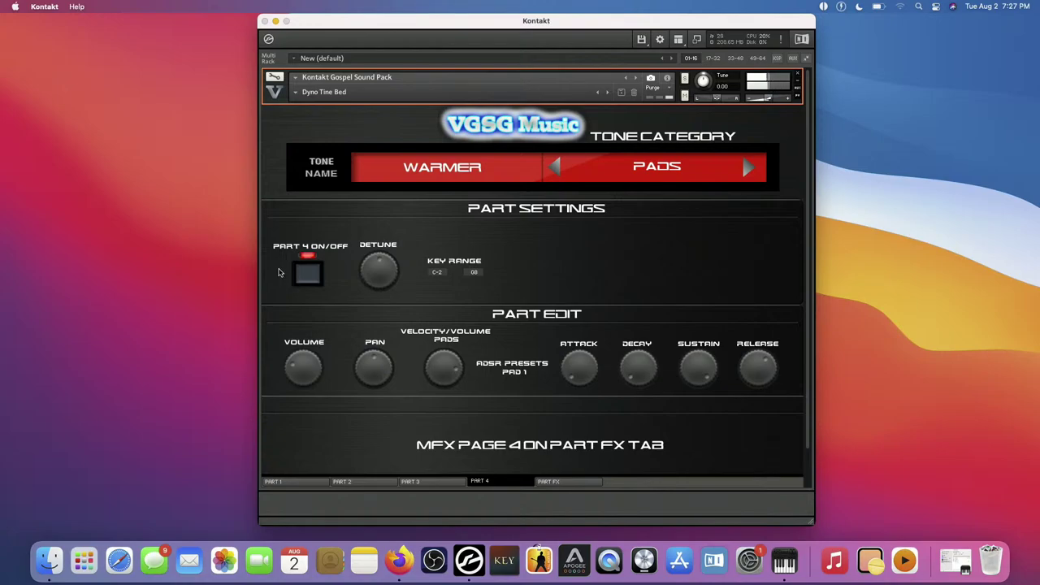
Step: Turn off the Plate Reverb in Part 4's MFX rack and return to Part 1's page
click(539, 485)
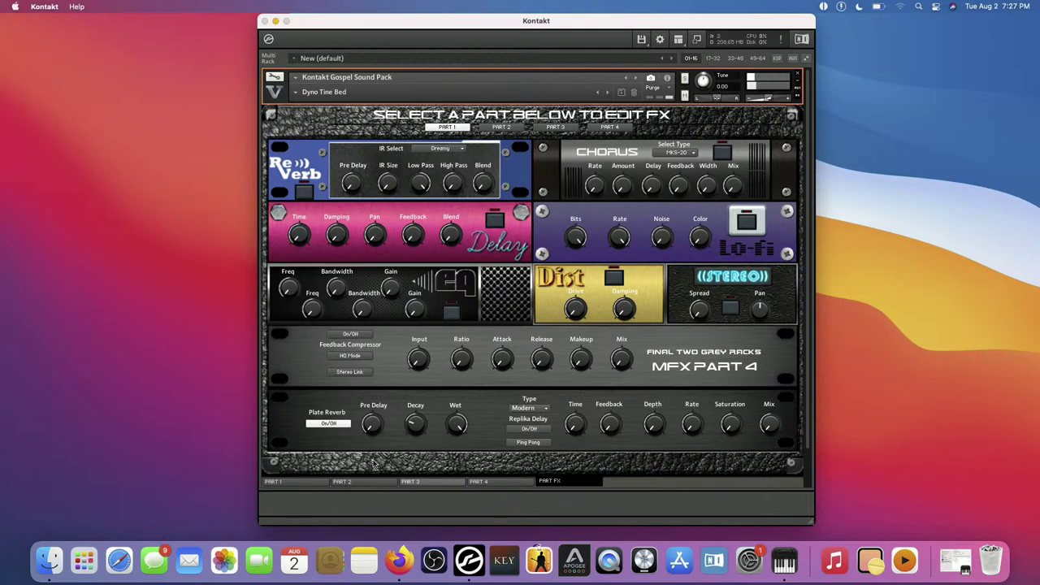
click(325, 428)
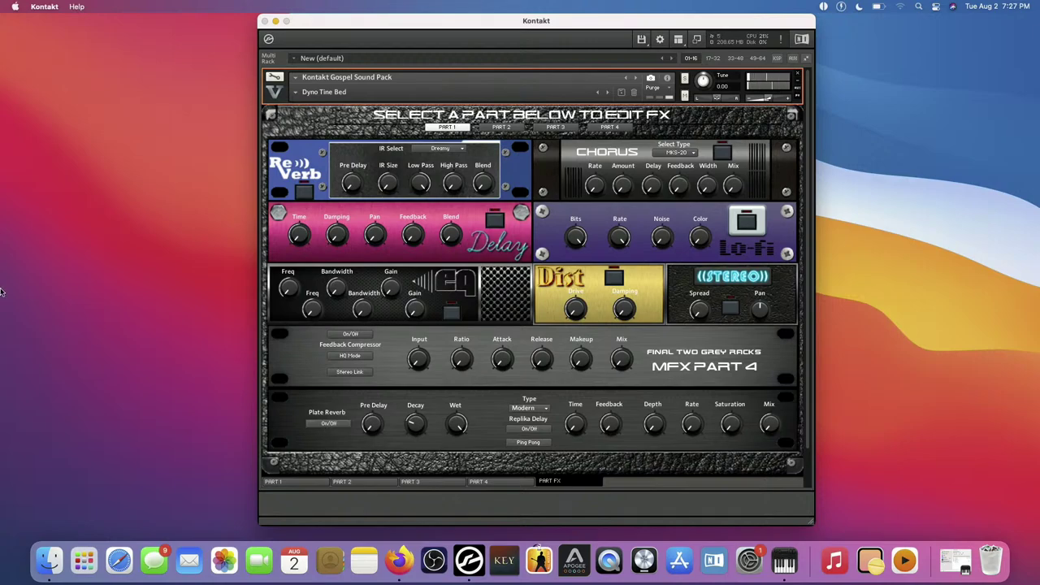
click(277, 482)
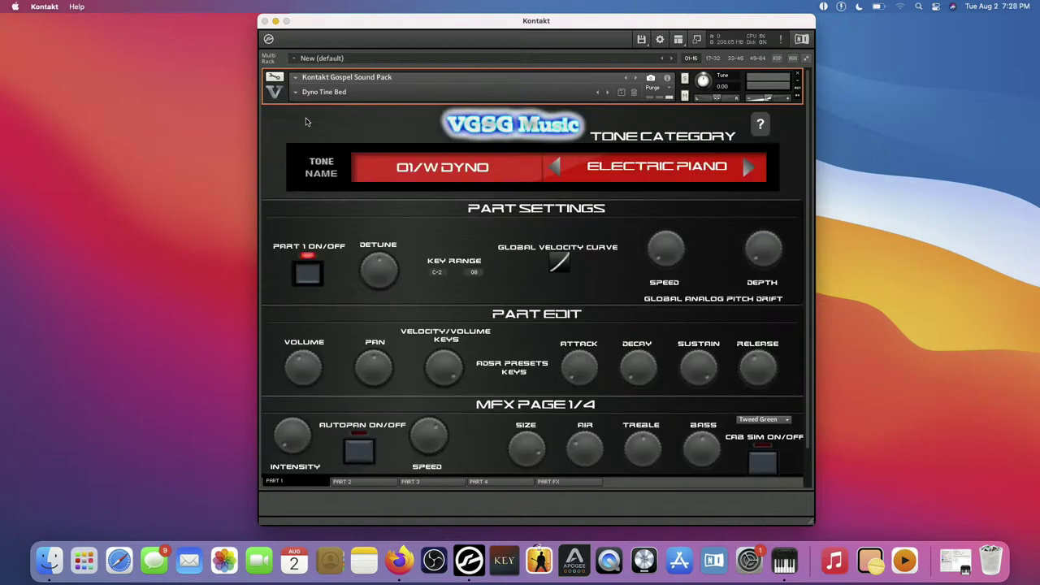
Step: Look through the 05 Straight MKS-20 snapshots and load 01W Dyno from 01 Pianos & EPs
click(297, 95)
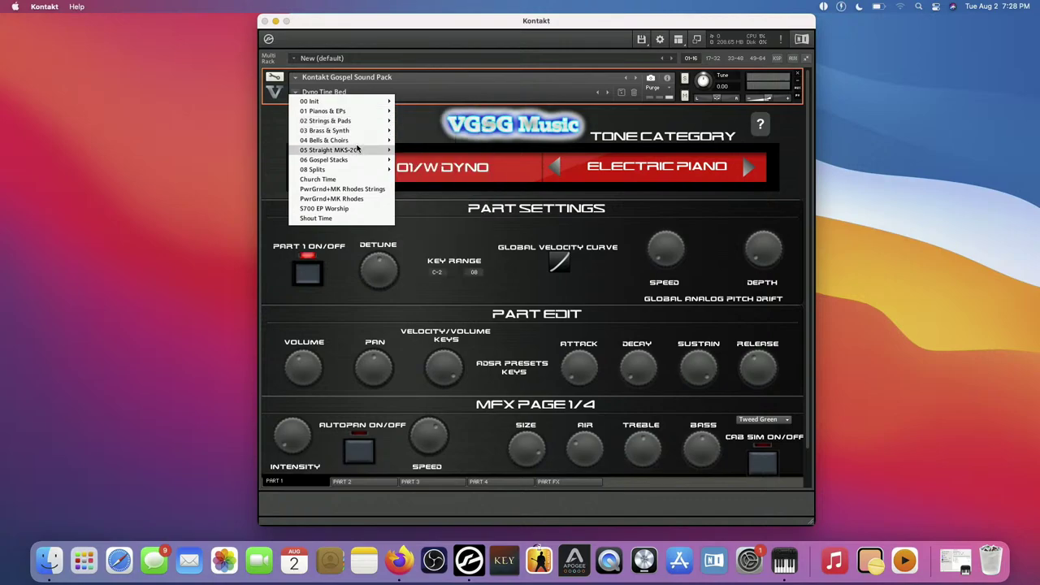
mouse_move(385, 150)
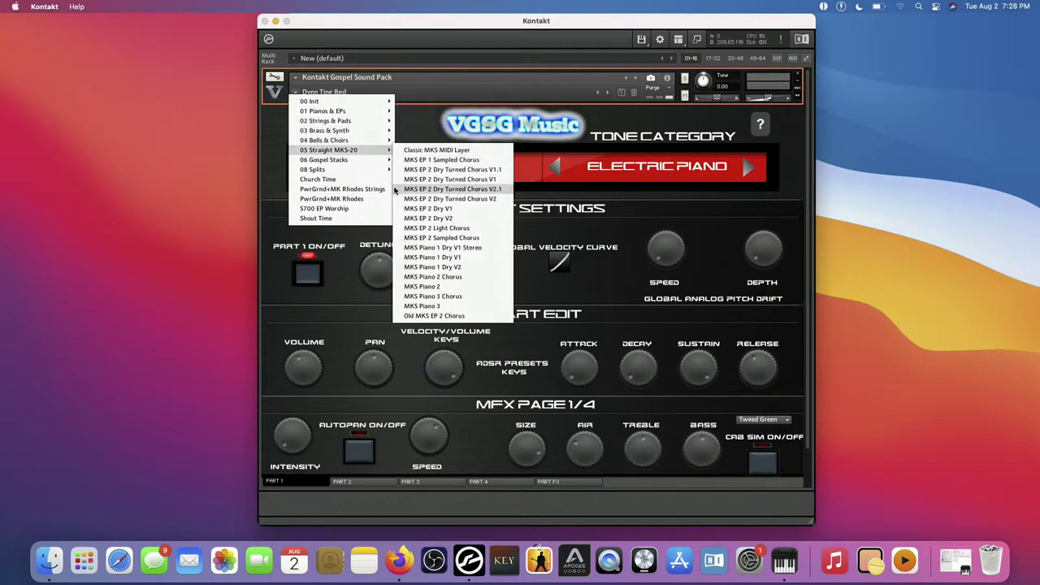
click(341, 293)
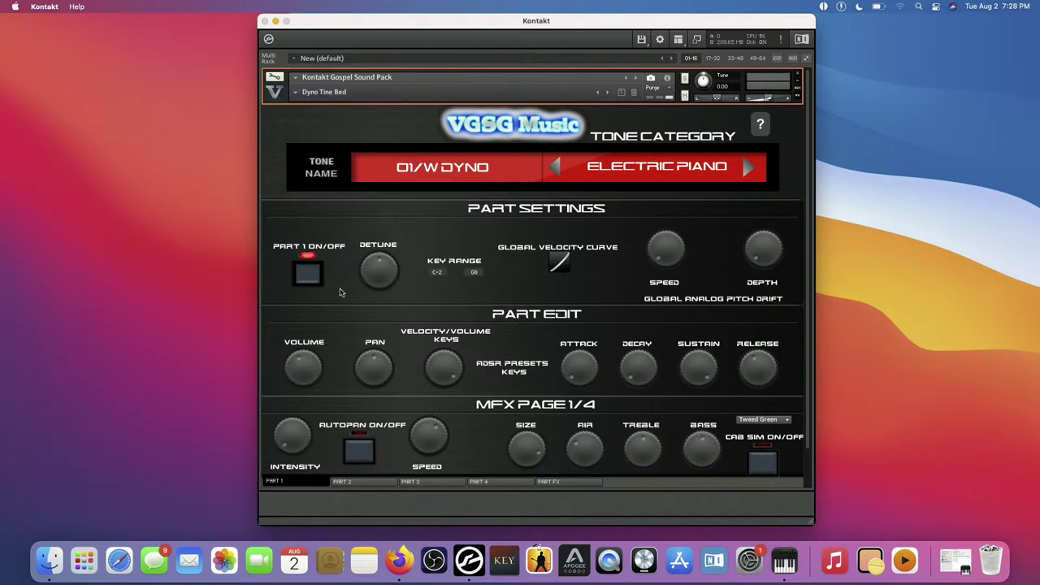
click(298, 94)
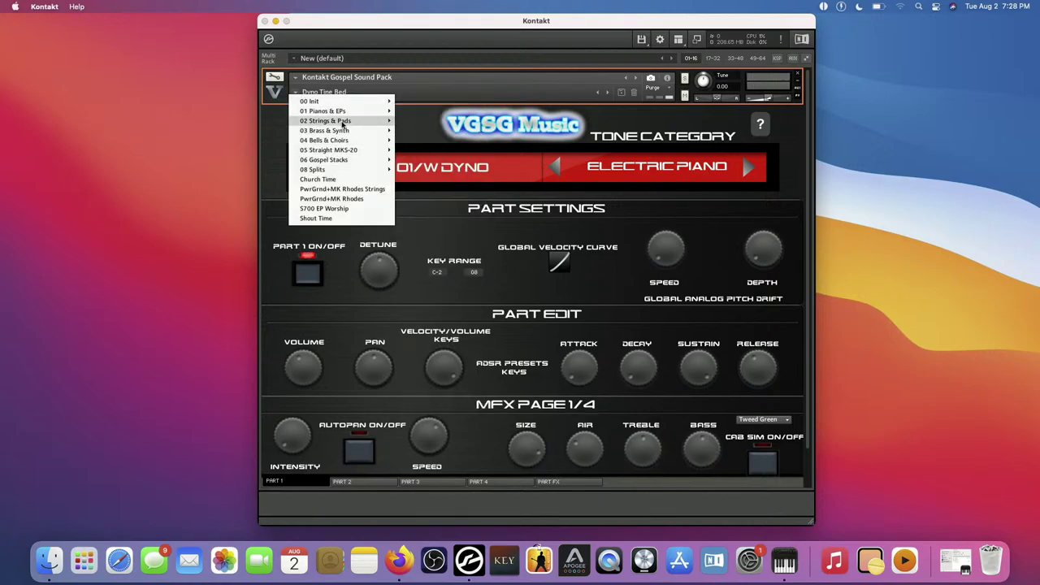
mouse_move(371, 120)
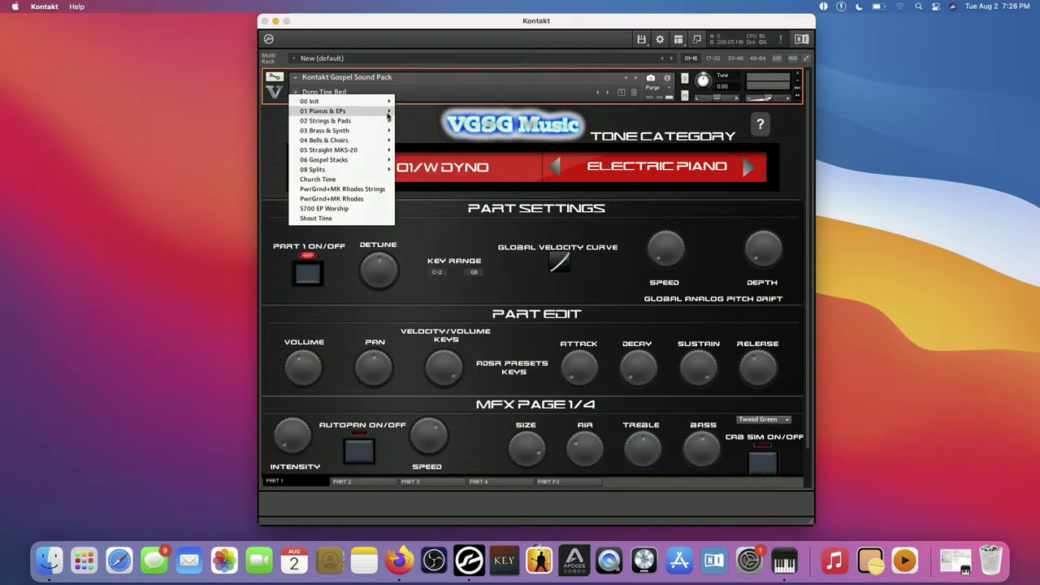
click(406, 112)
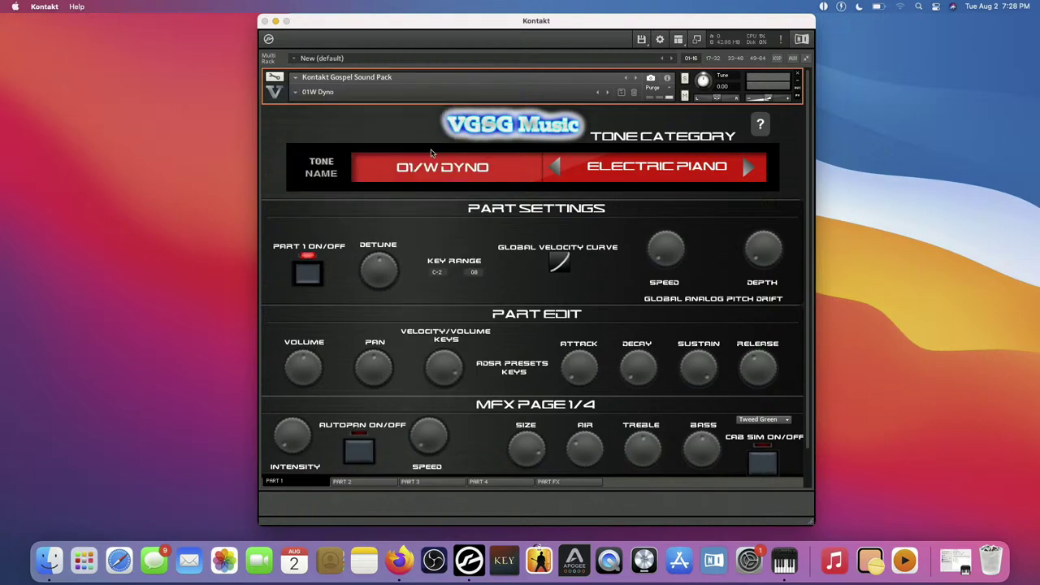
Step: Load the Full Grand Worship snapshot from 01 Pianos & EPs
click(298, 94)
mouse_move(364, 118)
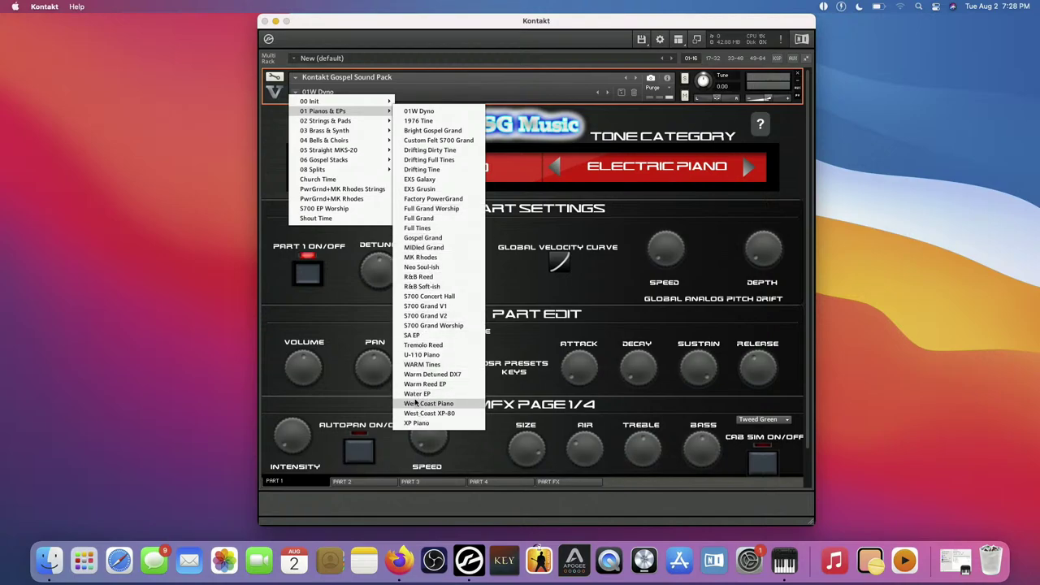
click(409, 210)
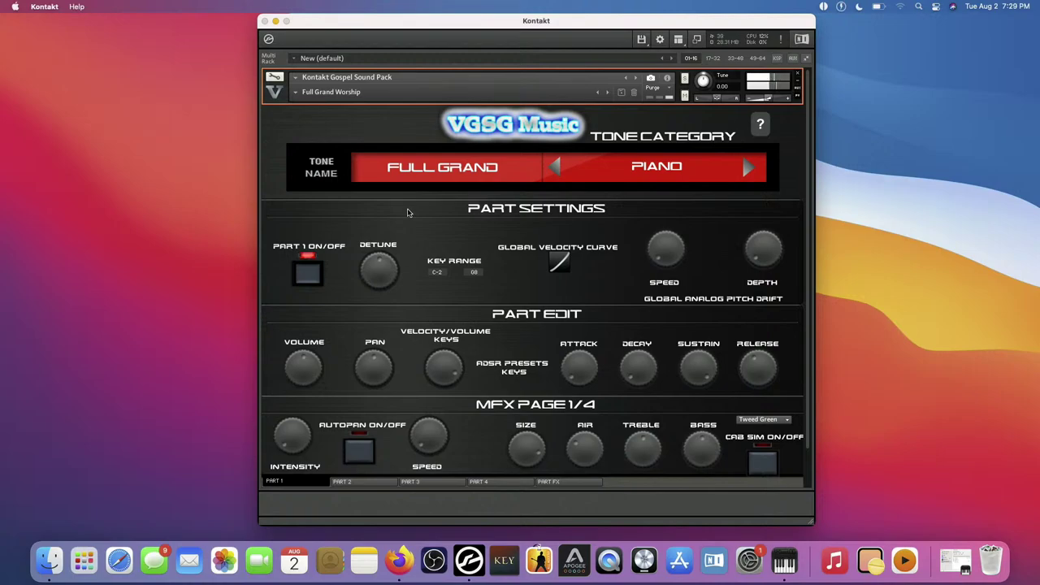
Step: Step through Parts 2 and 3 to the empty Part 4, switch it on and assign the EX5 Grusin electric piano
click(395, 485)
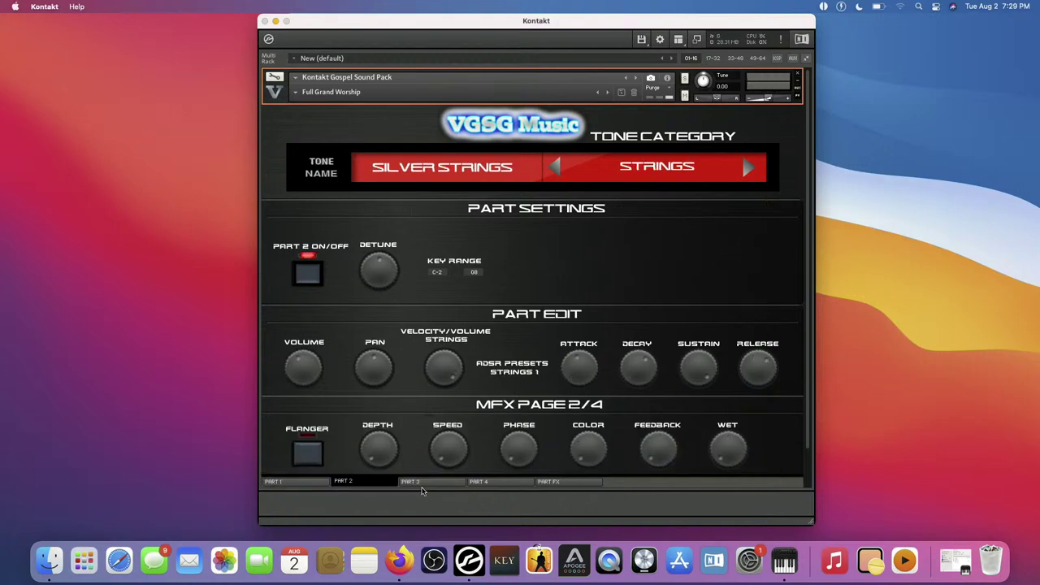
click(422, 487)
click(490, 488)
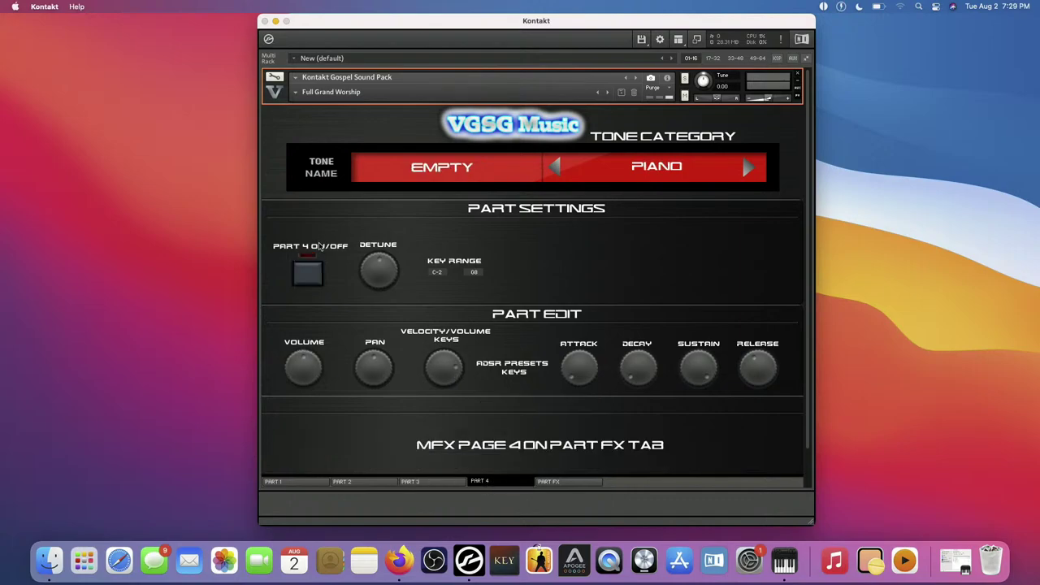
click(321, 267)
click(750, 176)
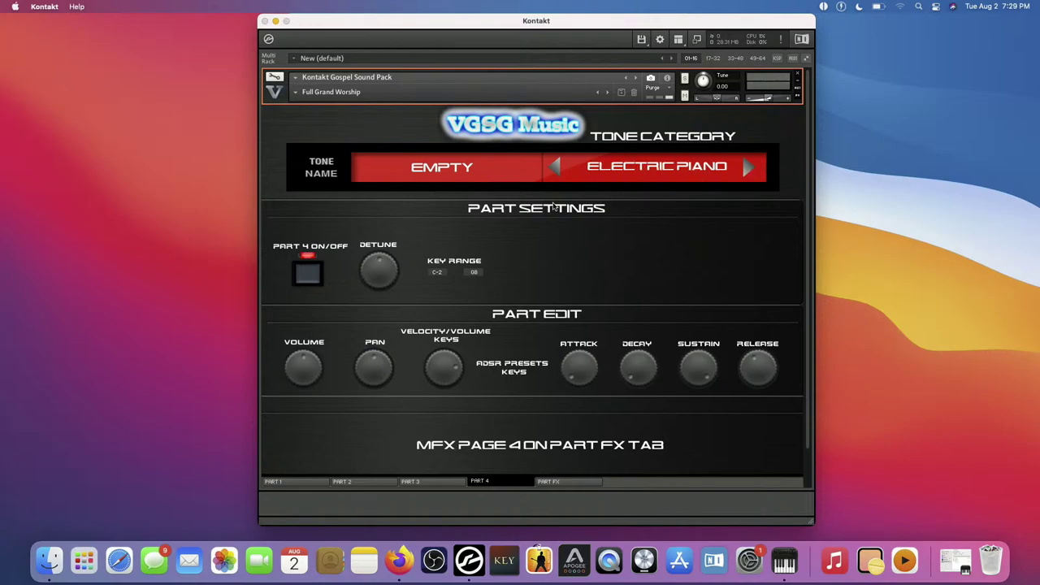
click(487, 177)
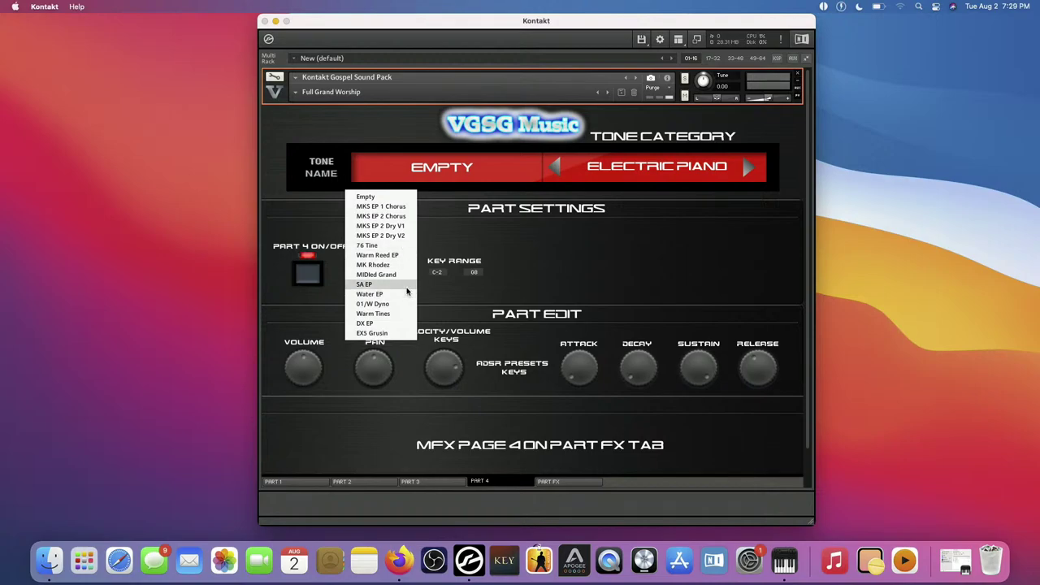
click(370, 333)
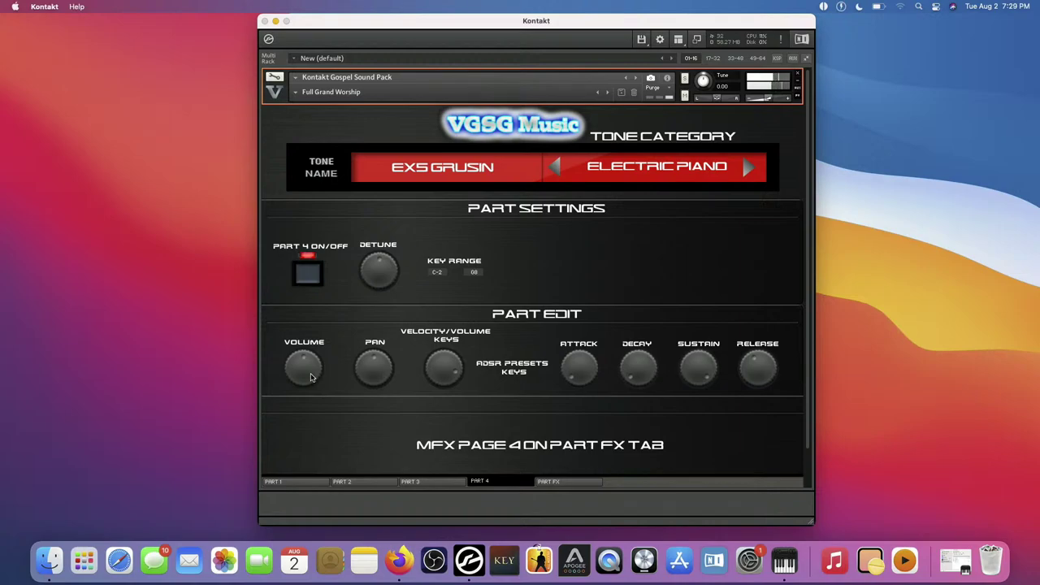
Step: Lower Part 4's volume to blend the EX5 Grusin layer and reduce the instrument's master volume to -12.0
drag(299, 382, 298, 400)
drag(300, 385, 304, 388)
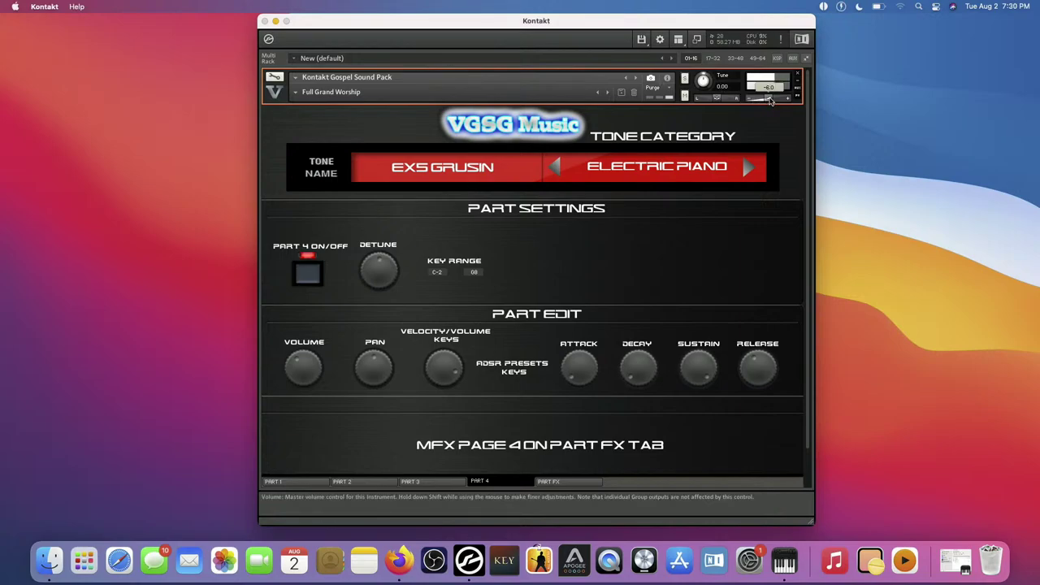
drag(770, 101, 762, 99)
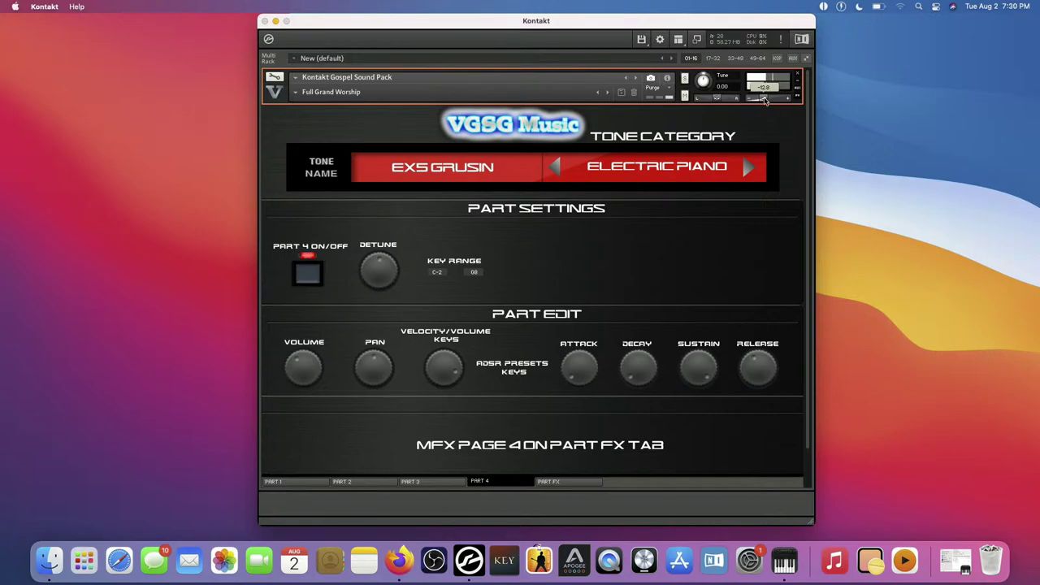